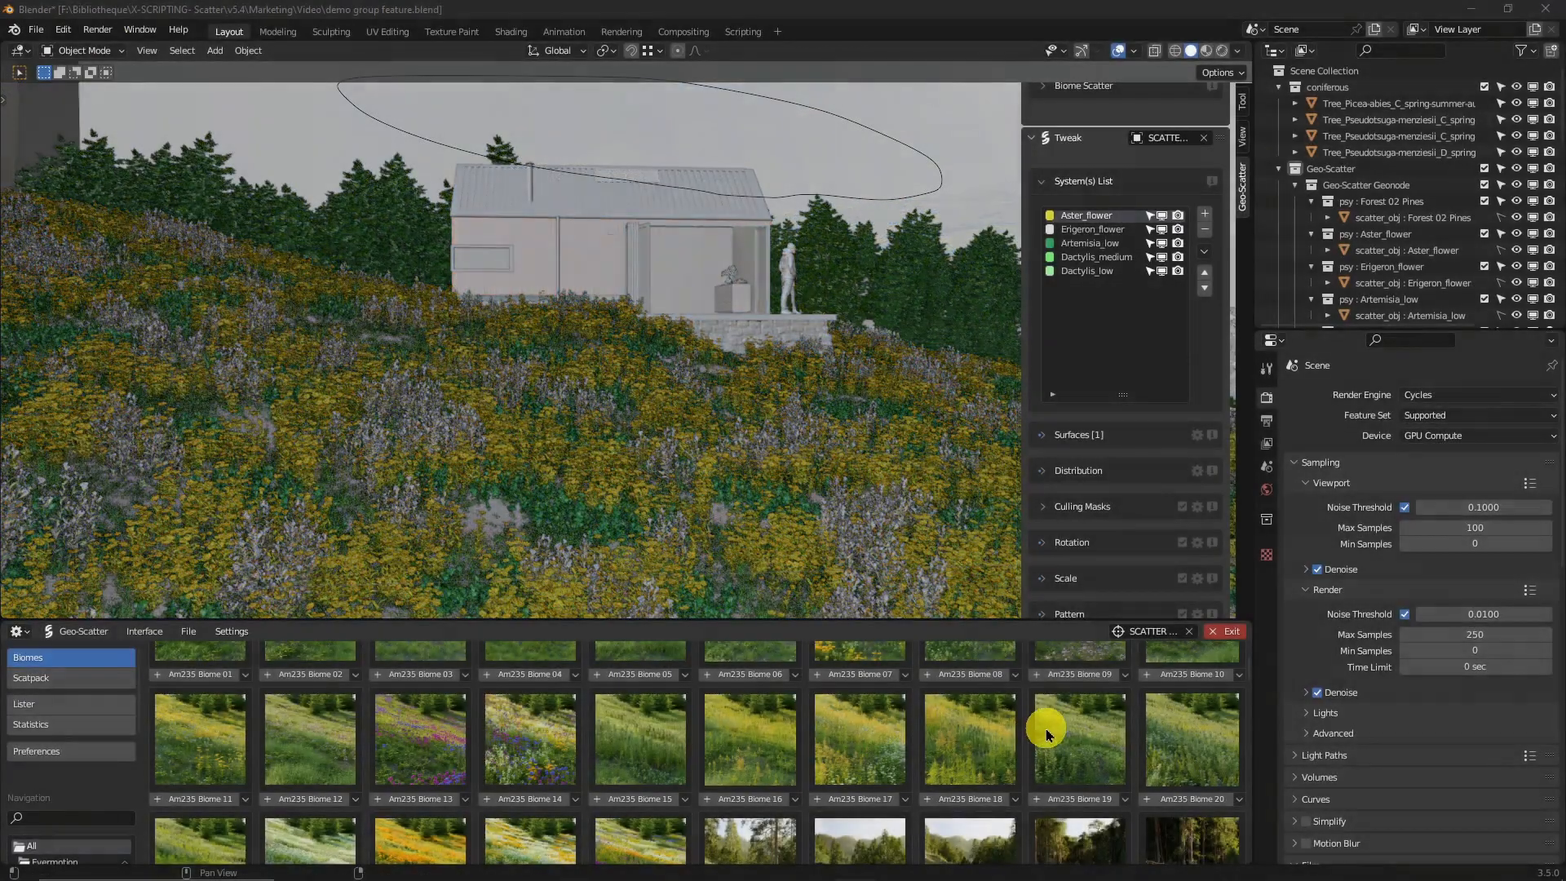
Make Dactylis_low the active system in the scatter system list.
left_click(1046, 729)
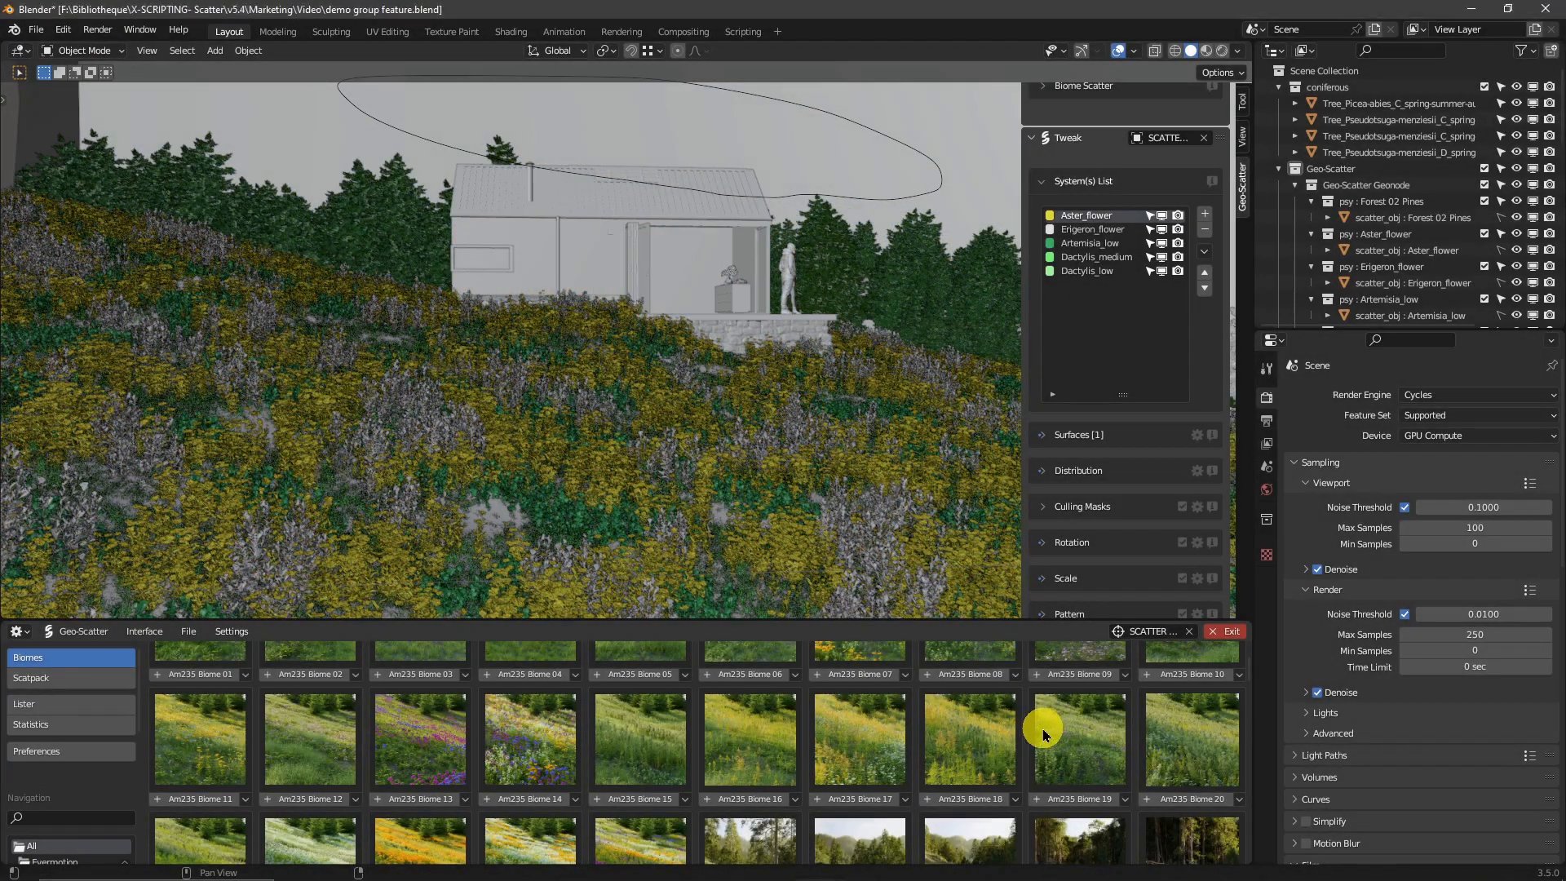
left_click(1098, 272)
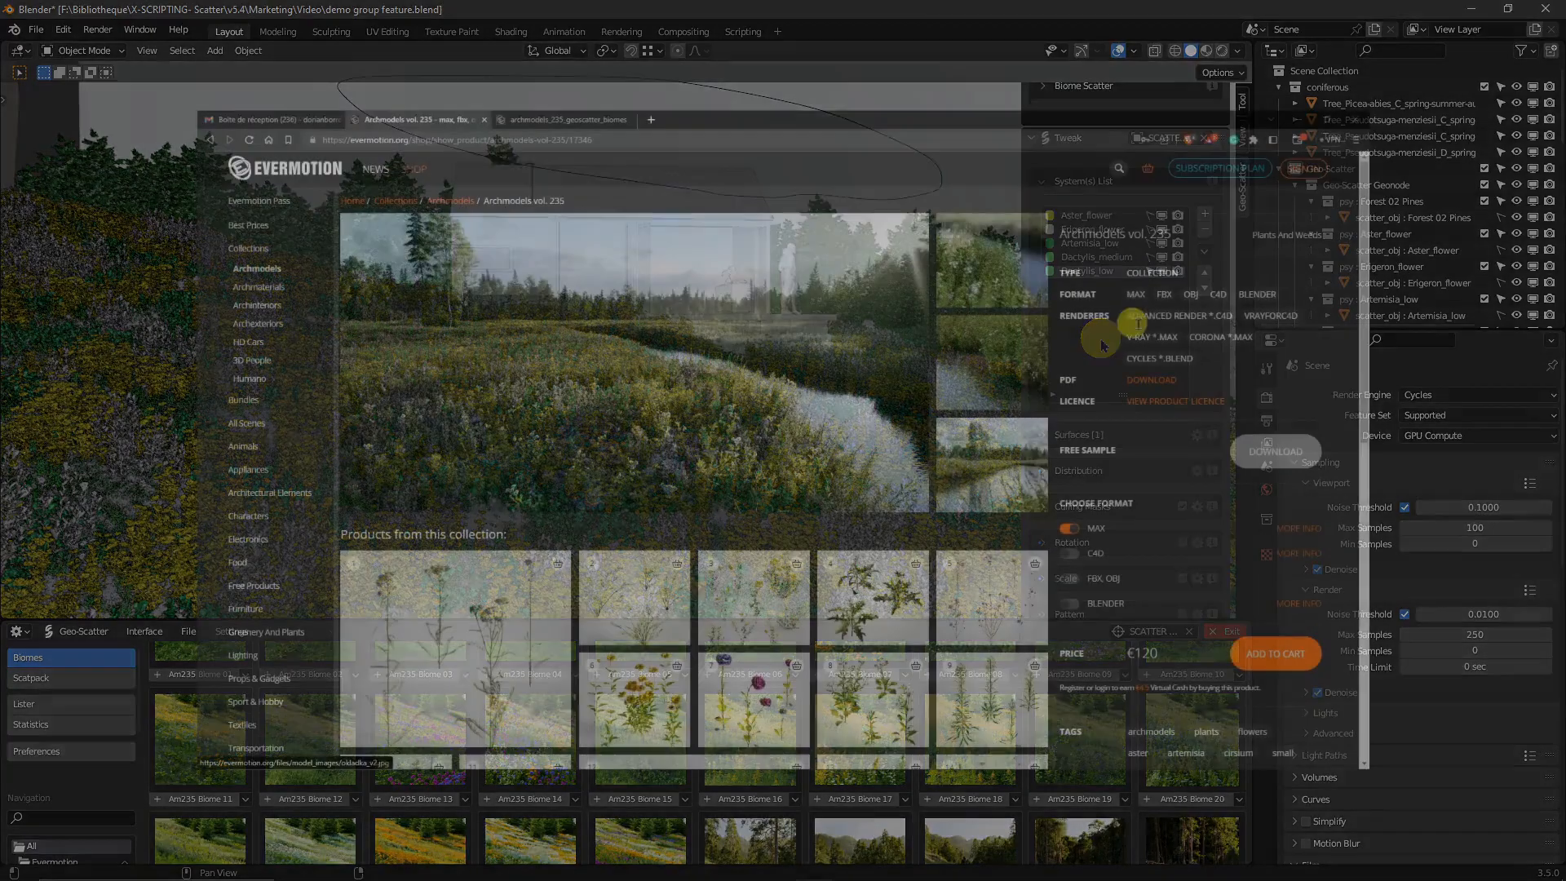
Switch to the browser and look through the Evermotion Archmodels vol. 235 product page and the archmodels_235_geoscatter_biomes page.
scroll(795, 279, "up", 3)
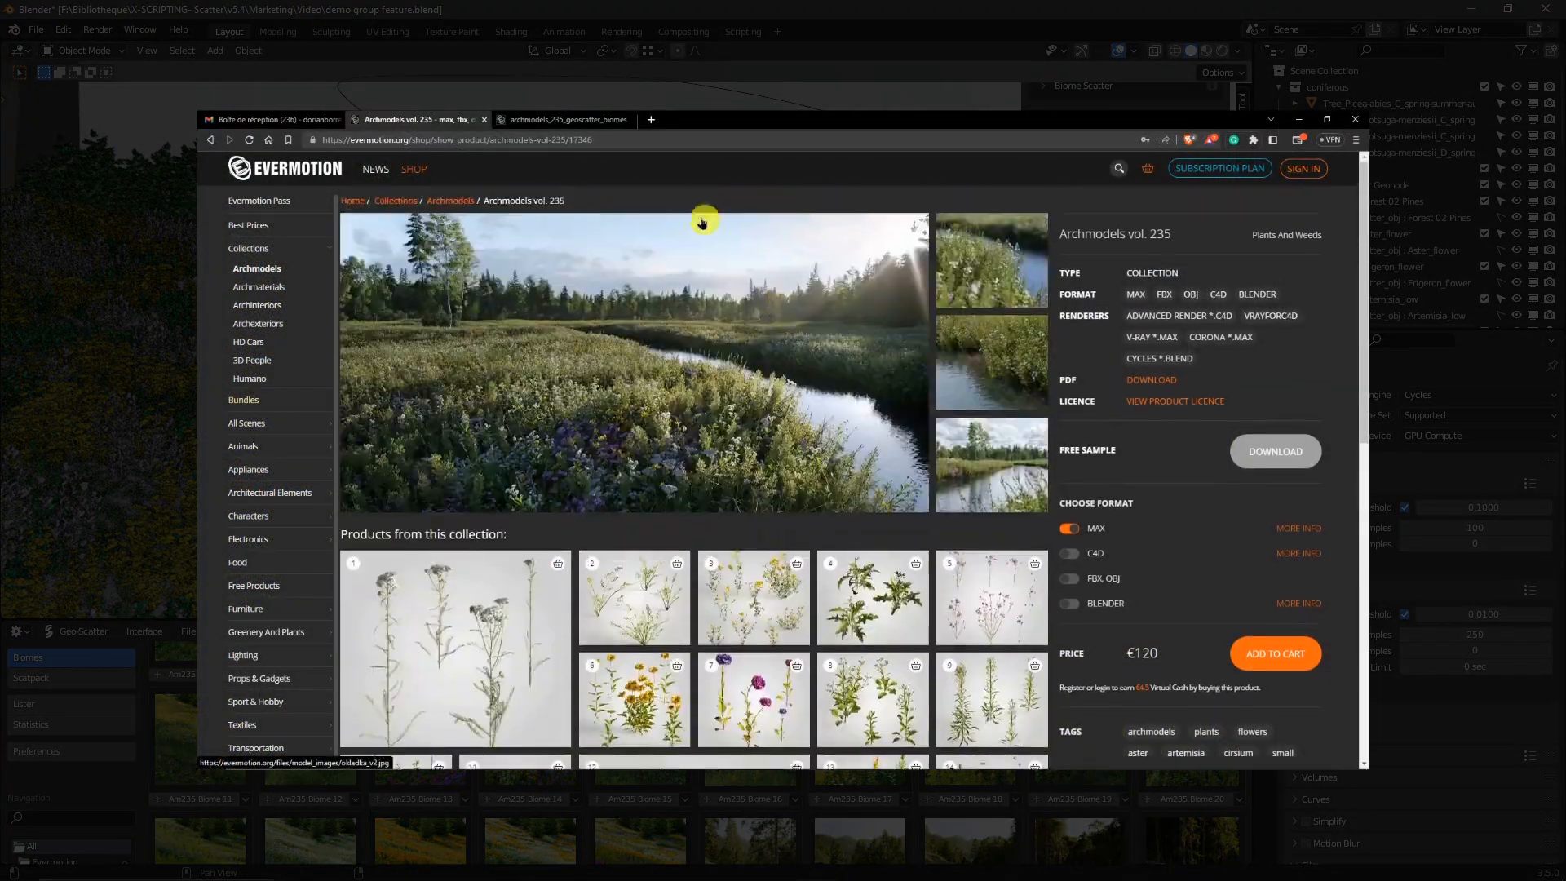
left_click(590, 121)
scroll(897, 379, "down", 5)
scroll(972, 408, "down", 15)
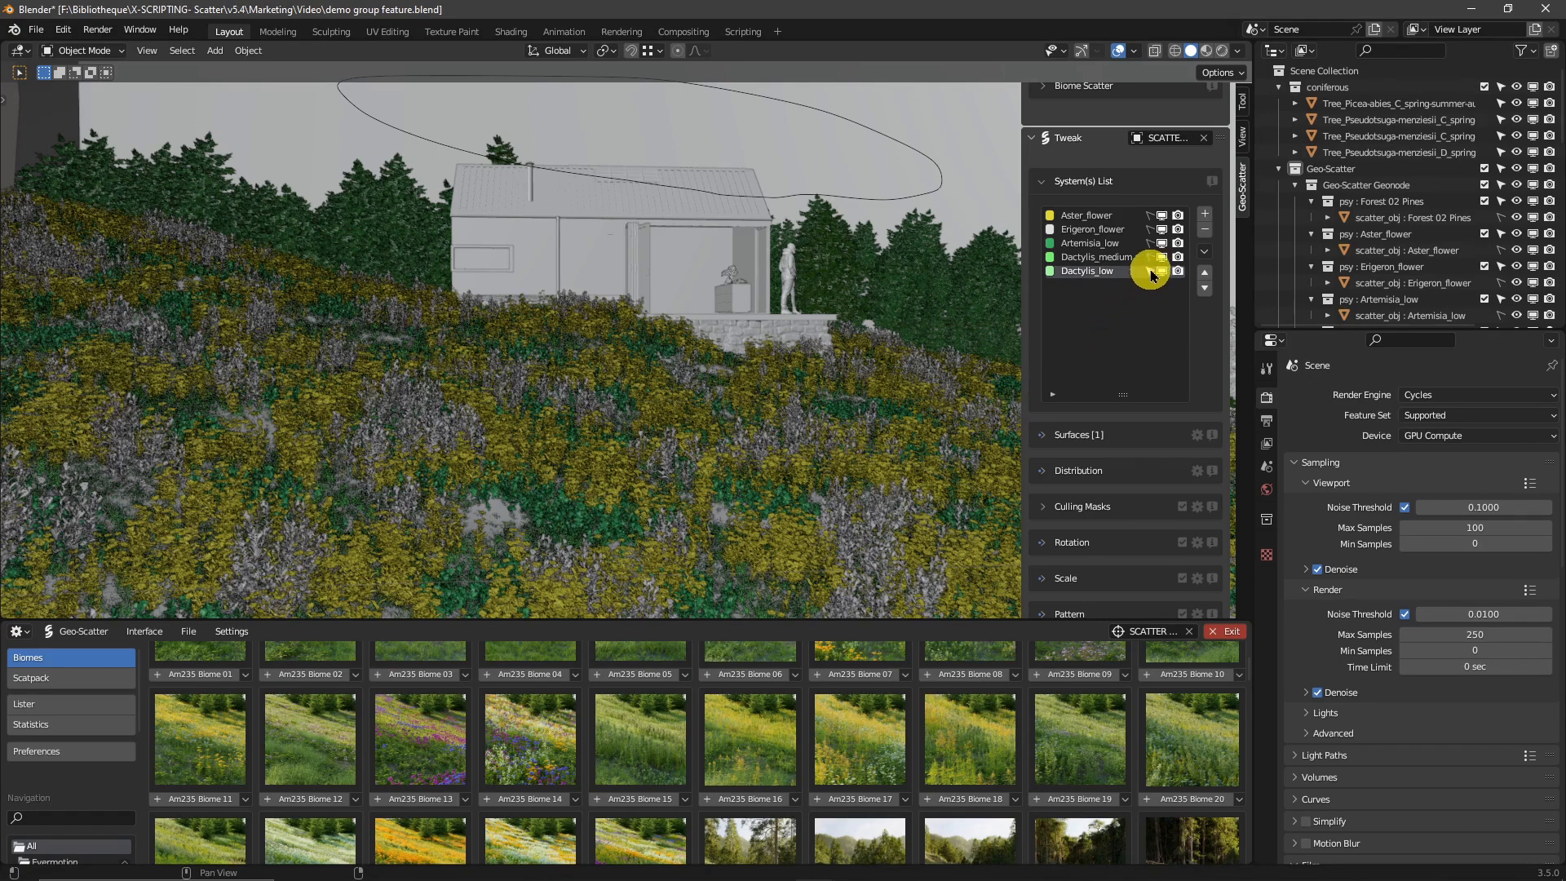
Add the other four scatter systems to the selection with Dactylis_low and put all five into a new group.
left_click(1151, 229)
left_click(1150, 216)
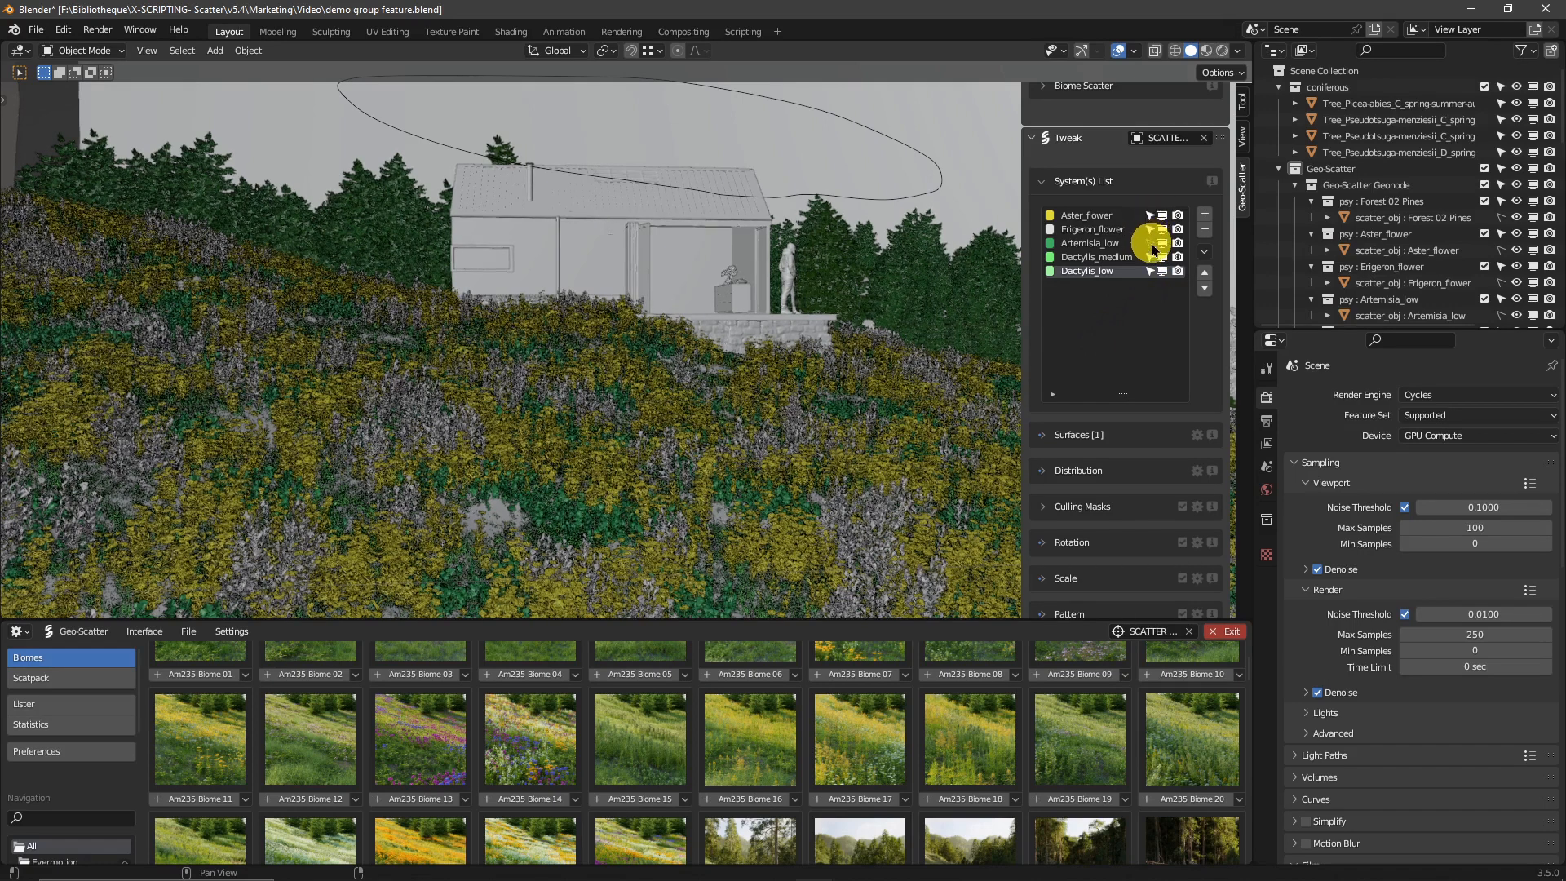
left_click(1151, 244)
left_click(1204, 251)
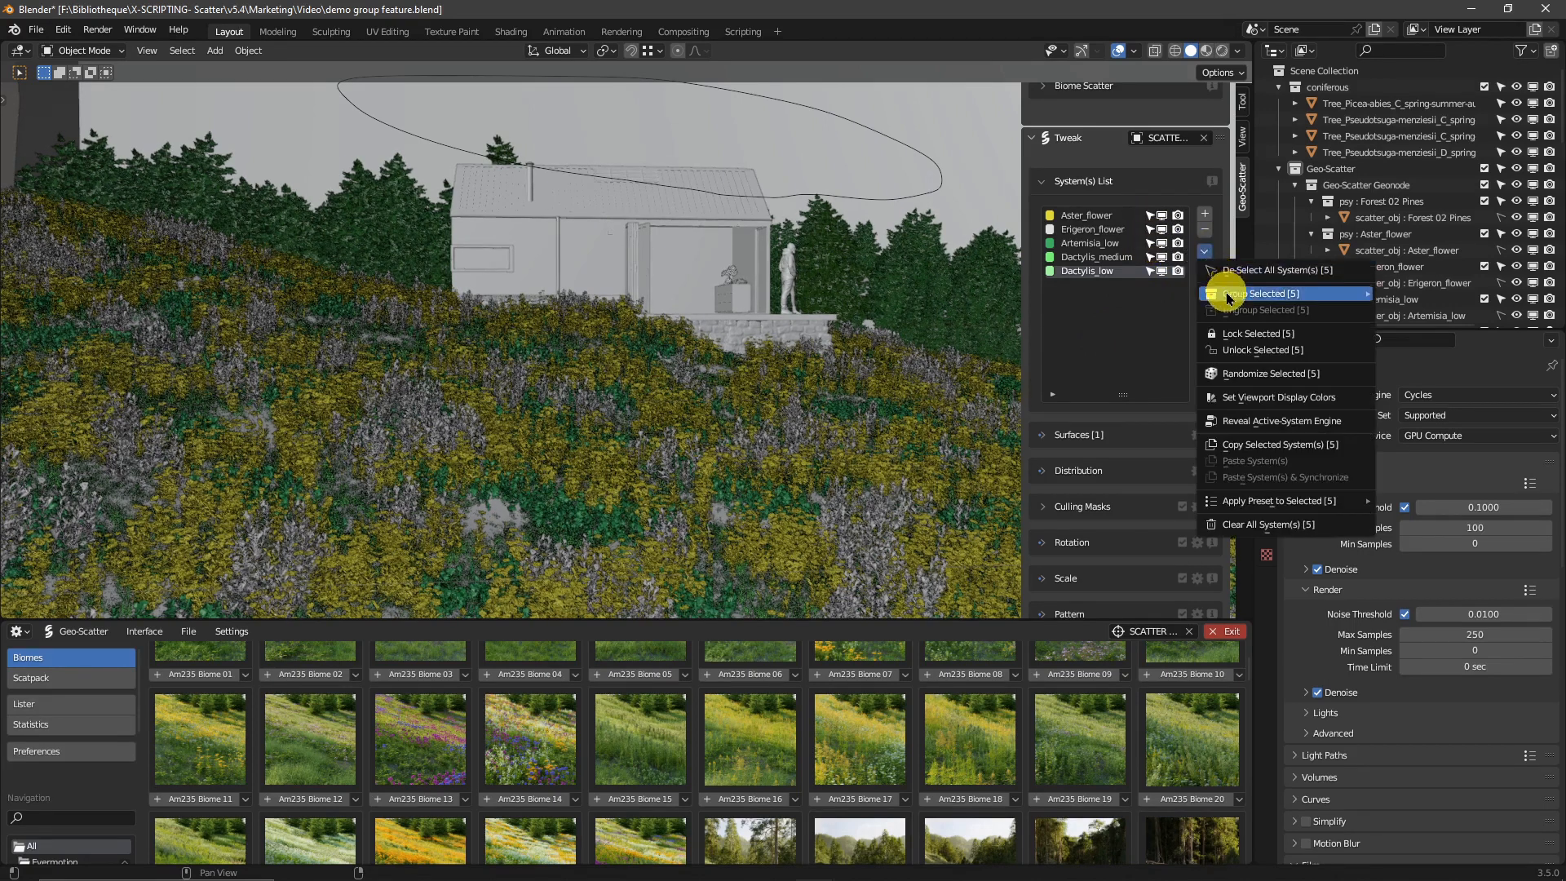
mouse_move(1229, 295)
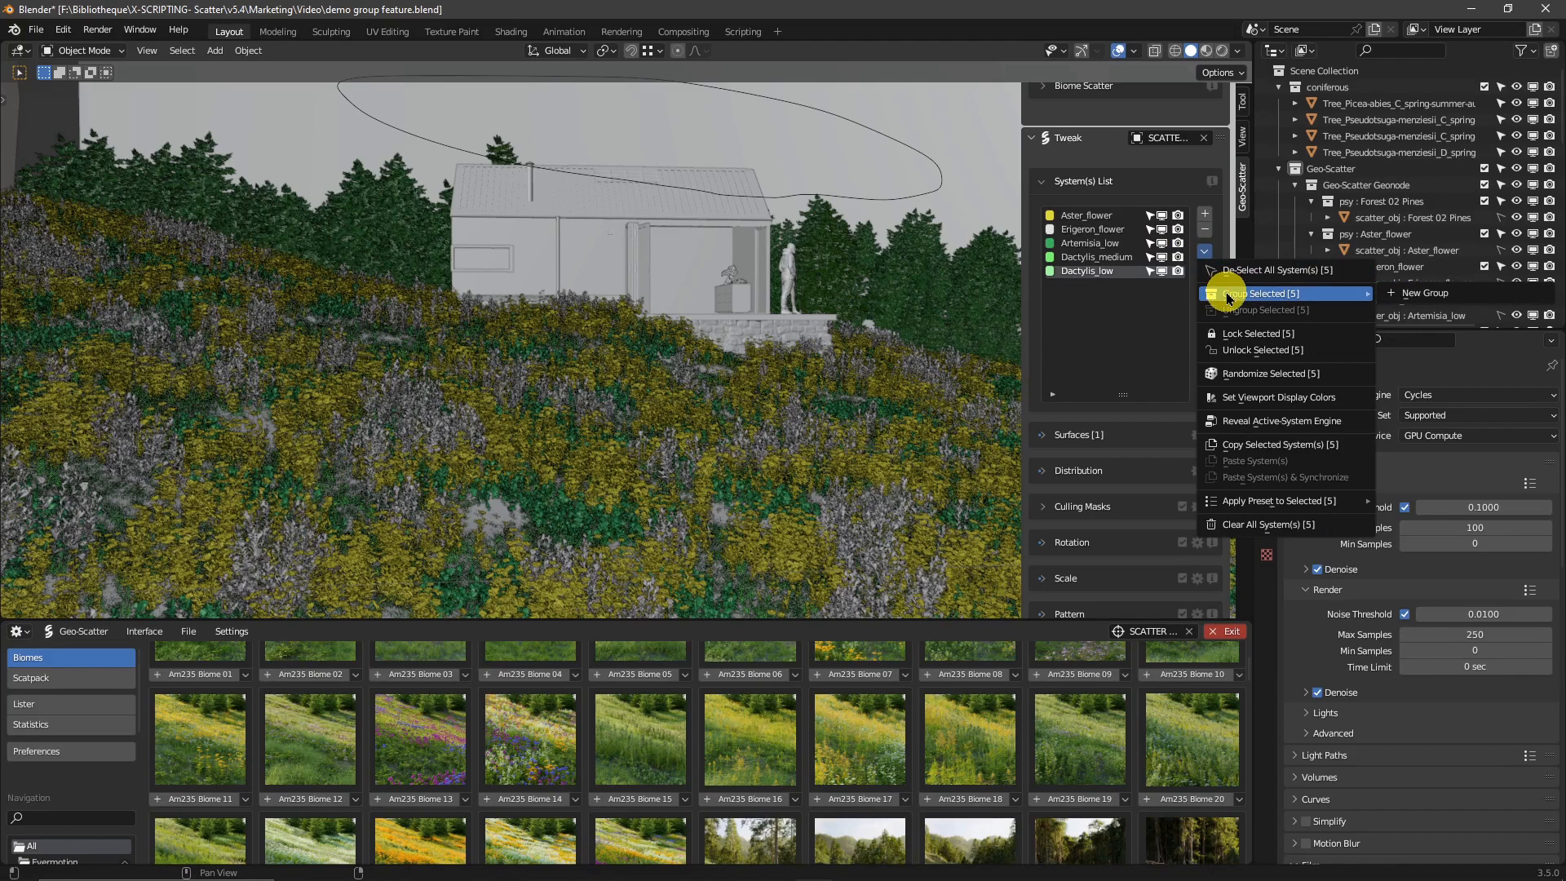
left_click(1404, 302)
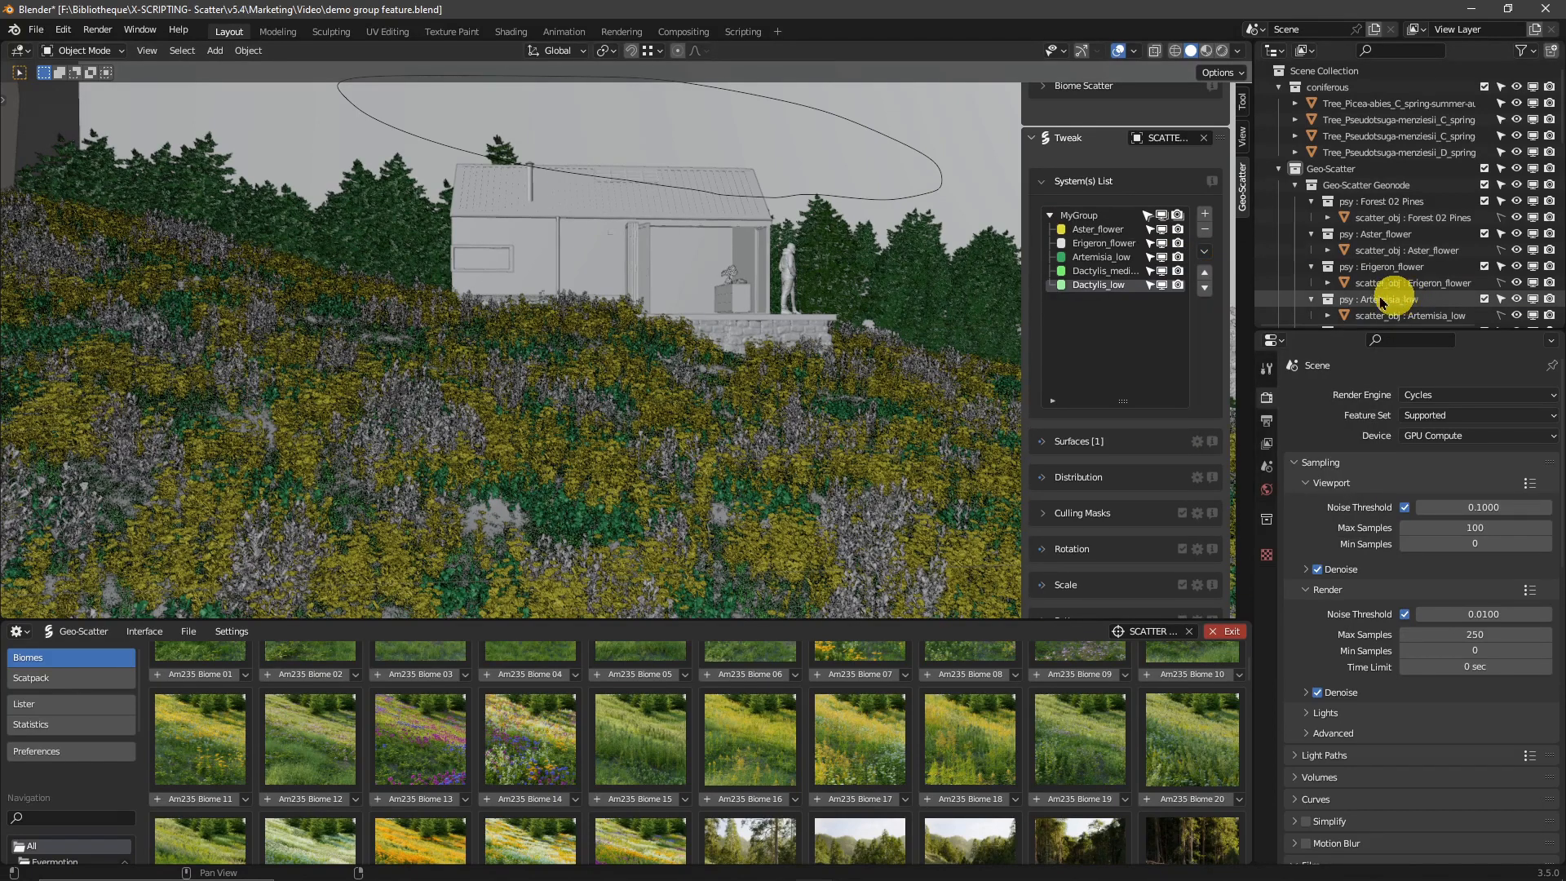
Rename the new scatter group as Flowers.
left_click(1092, 215)
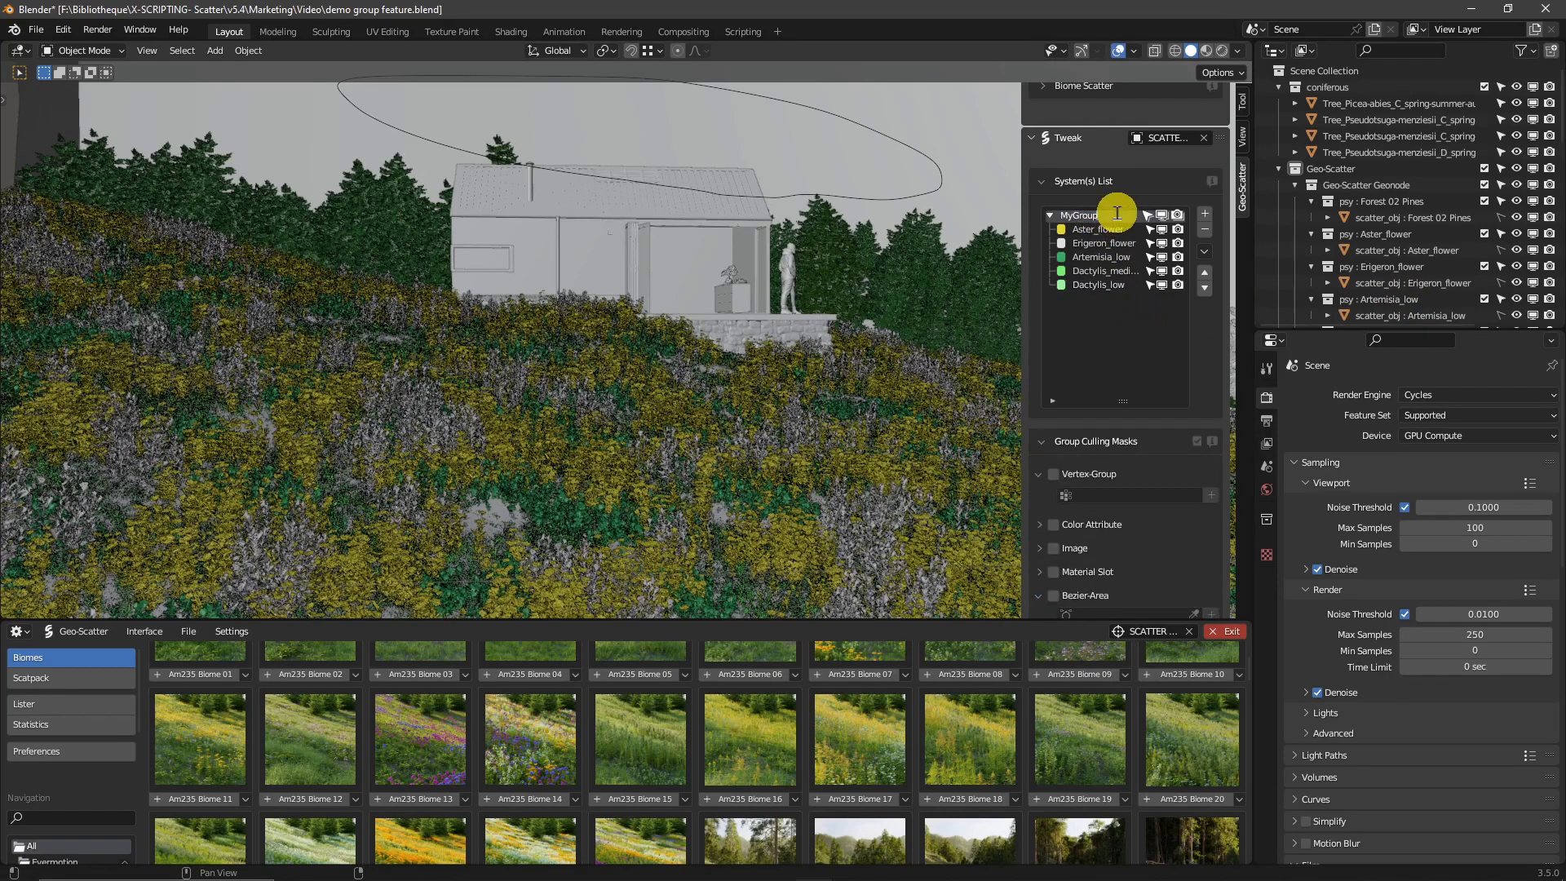
double_click(1116, 213)
type("Flowers")
key("Return")
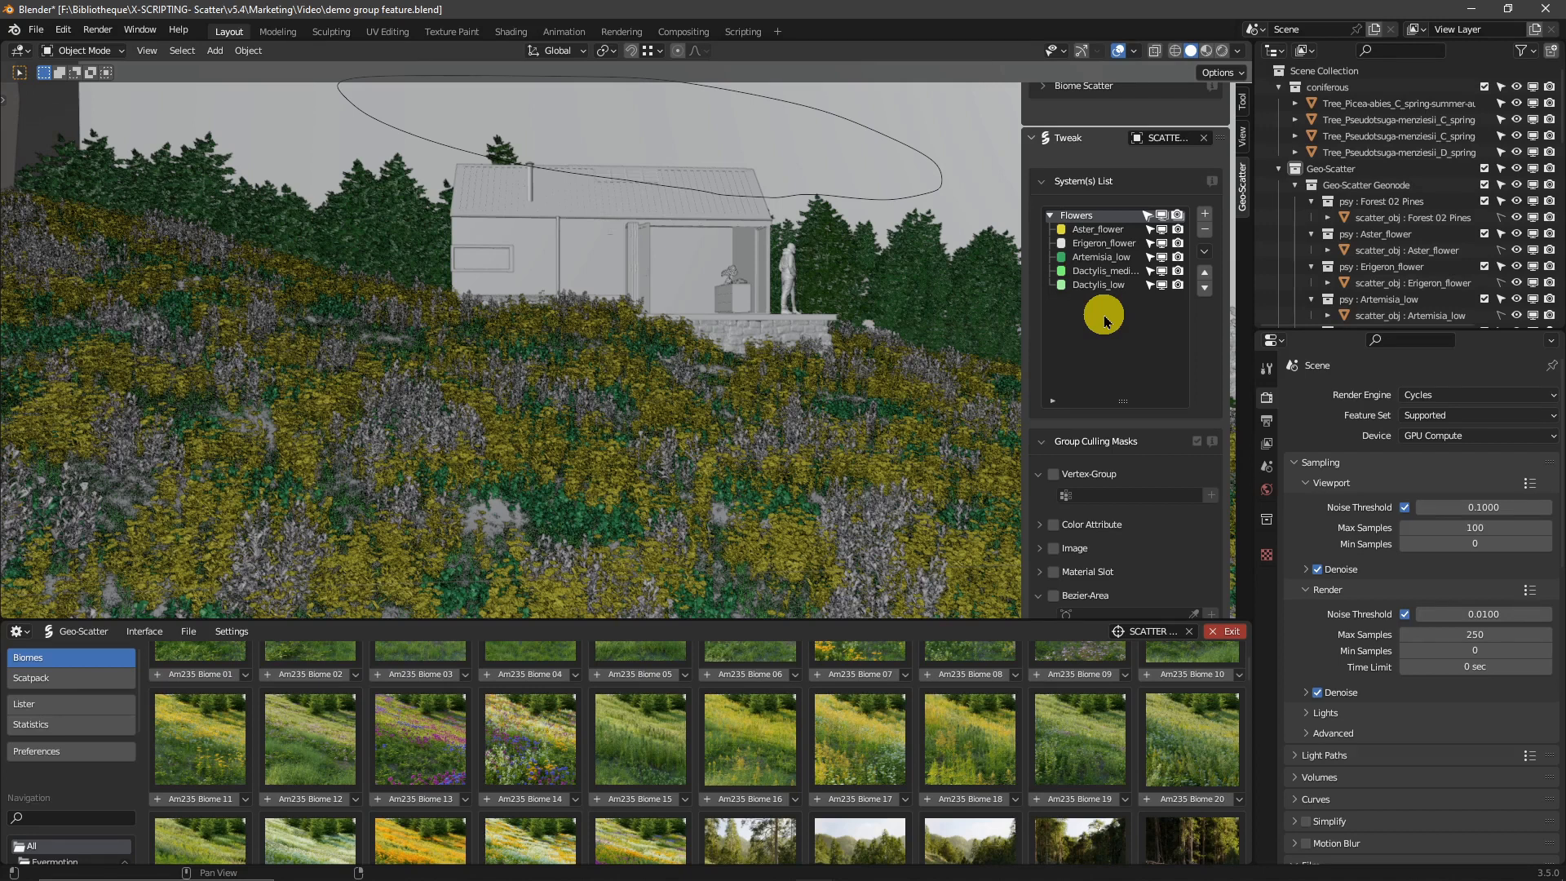
Switch the viewport display of the whole Flowers group off, on and off again.
left_click(1162, 217)
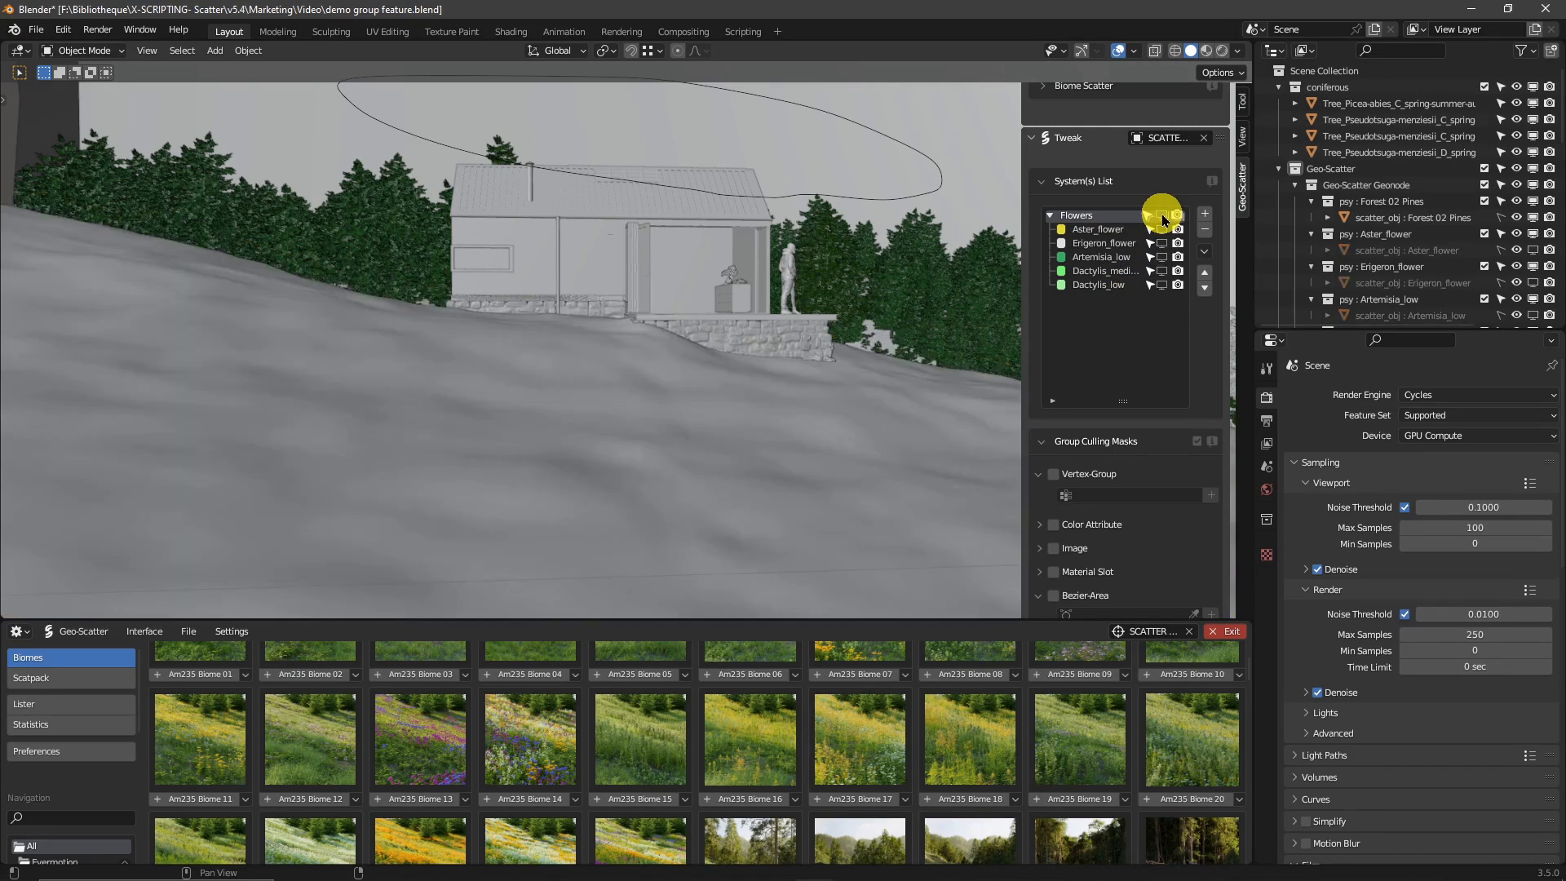
left_click(1162, 217)
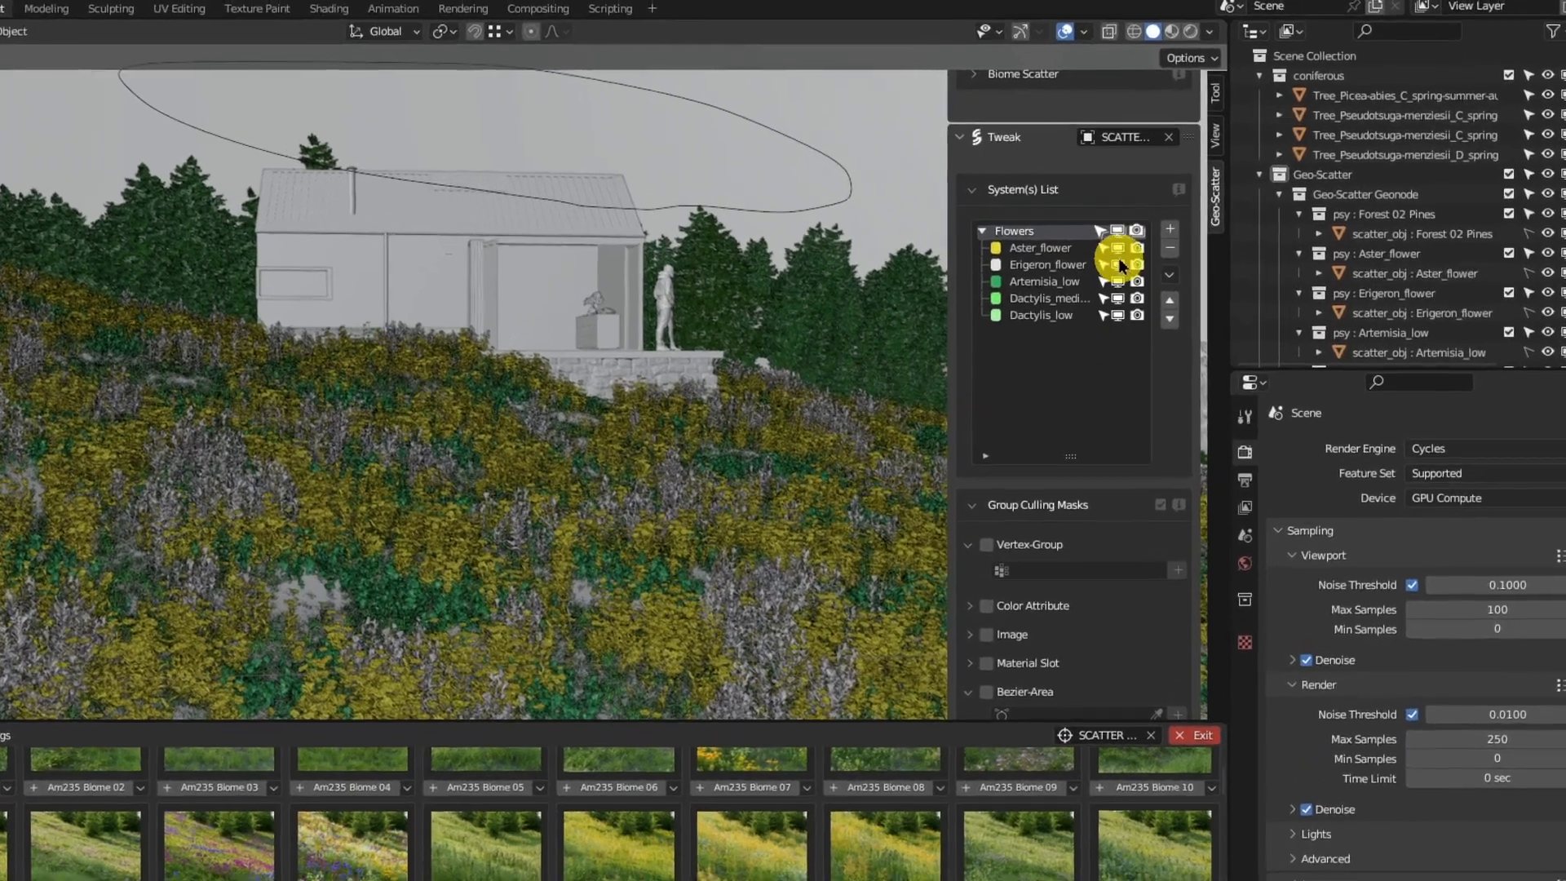
left_click(1162, 231)
left_click_drag(1095, 268, 1093, 332)
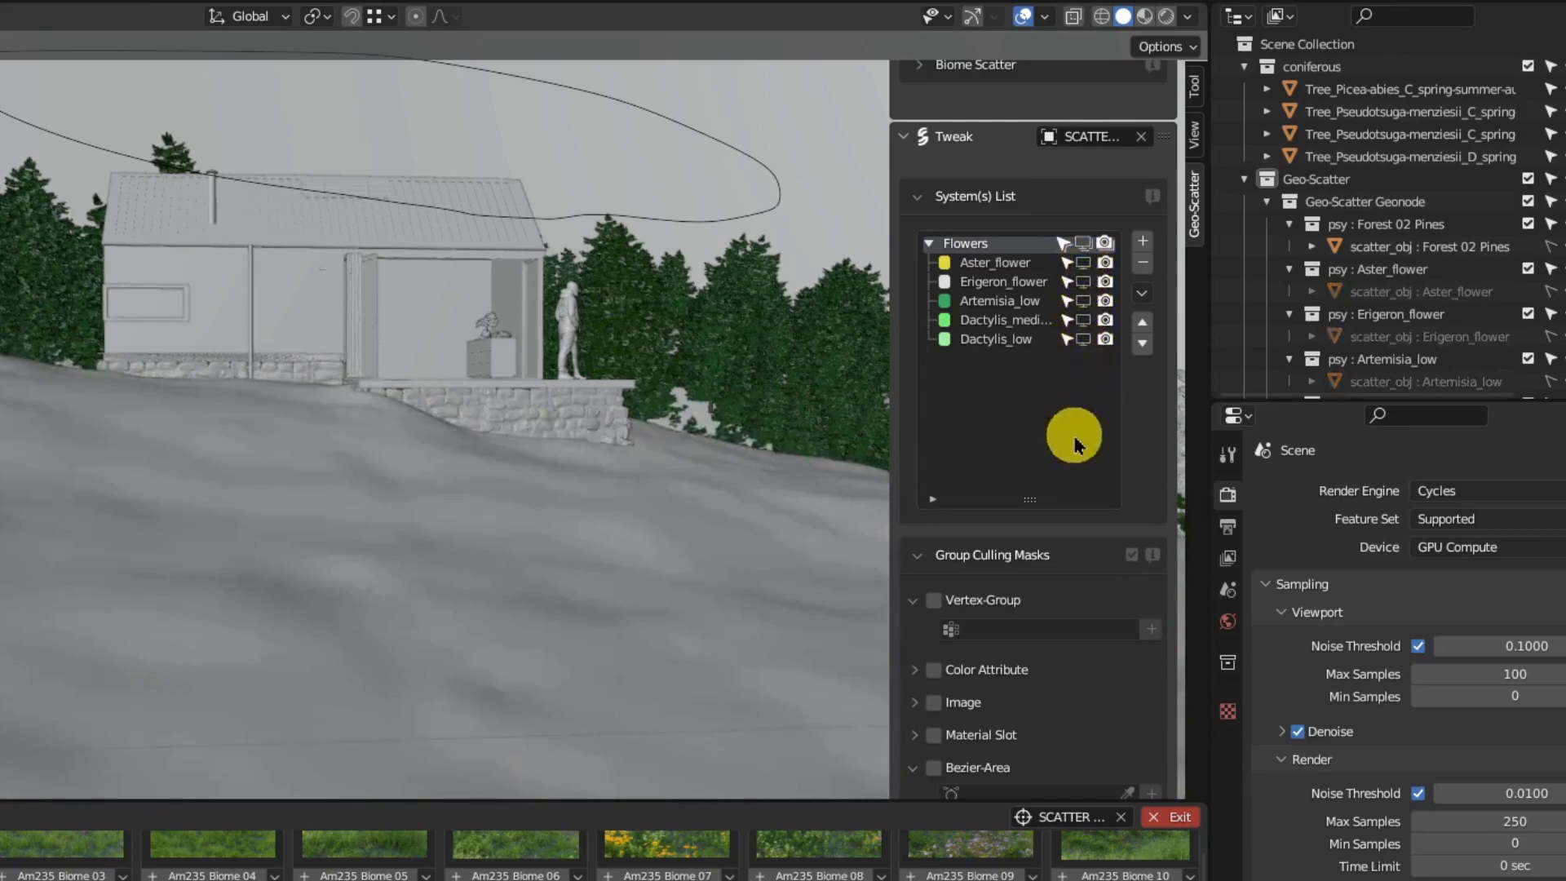
Turn viewport display back on individually for Dactylis_low, Dactylis_medium, Artemisia_low, Erigeron_flower and Aster_flower.
left_click(1082, 340)
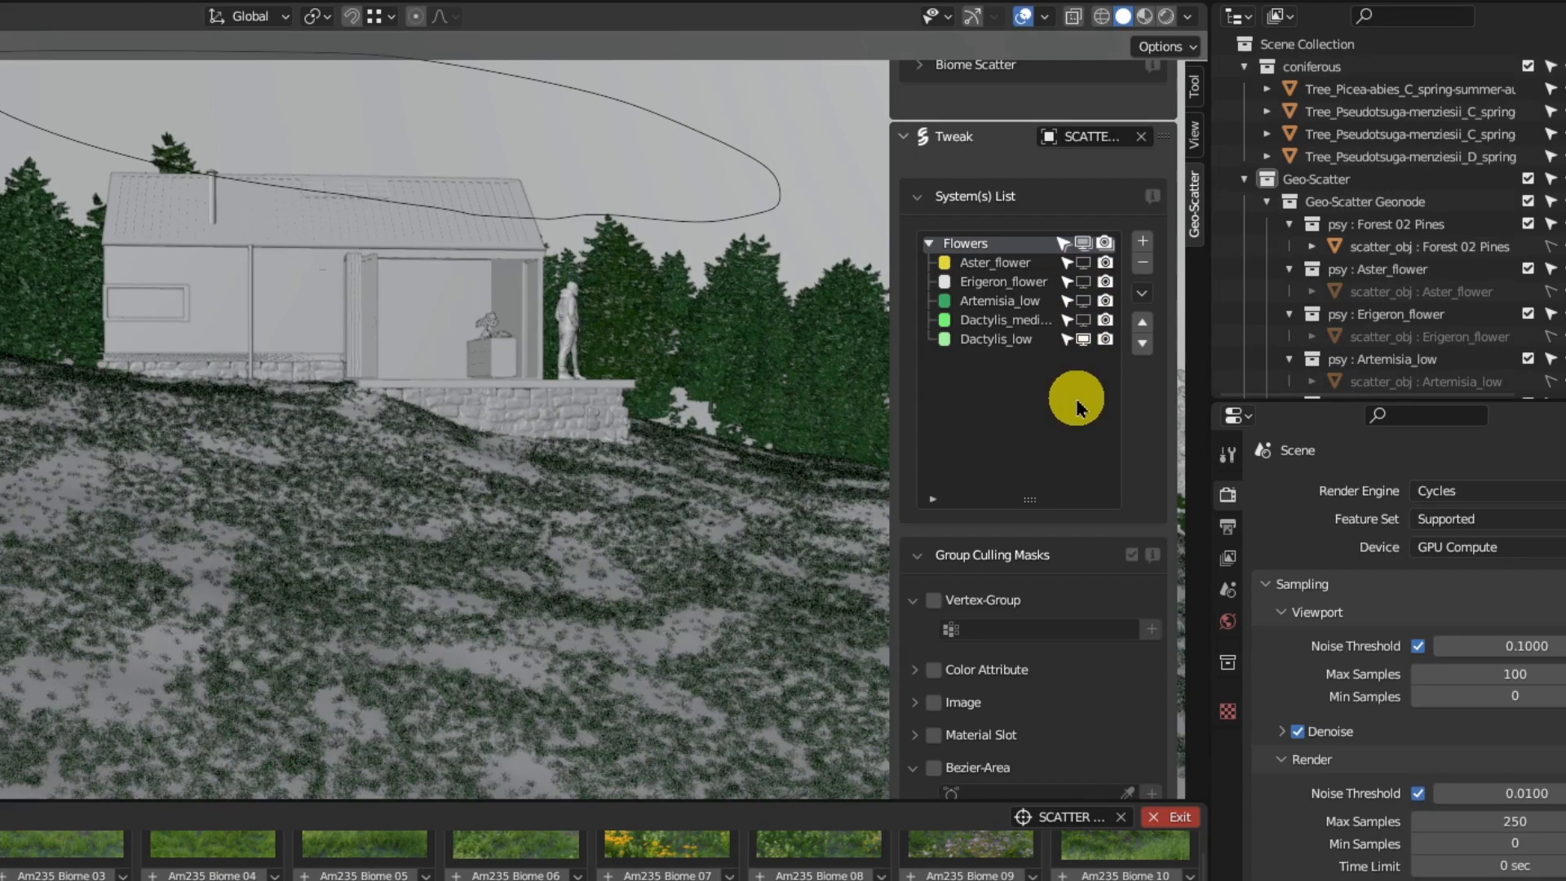
left_click(1083, 320)
left_click(1083, 301)
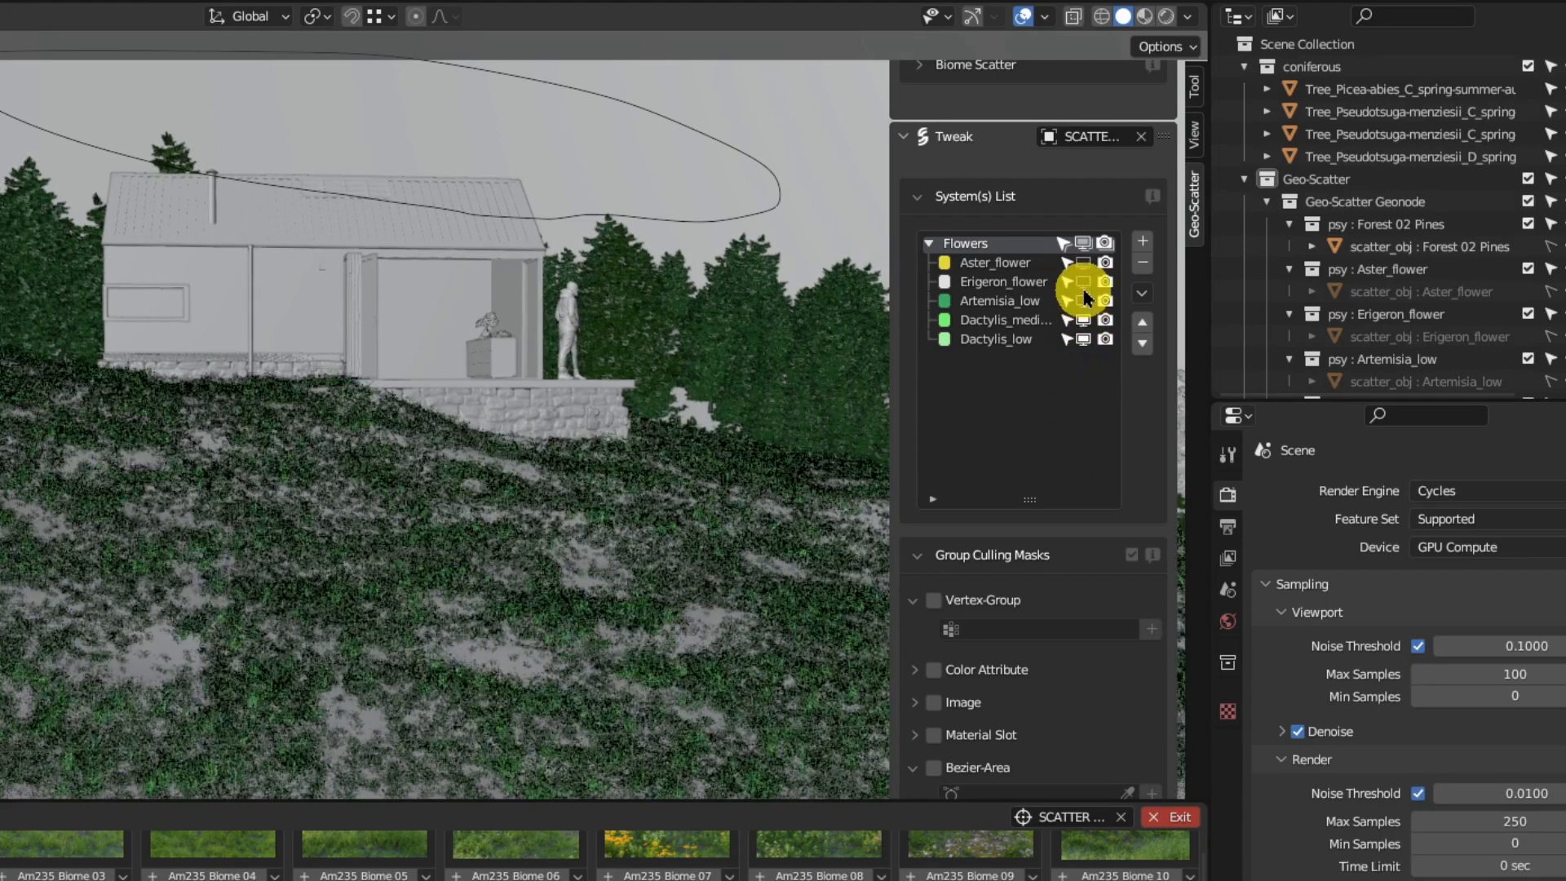
left_click(1083, 281)
left_click(1083, 262)
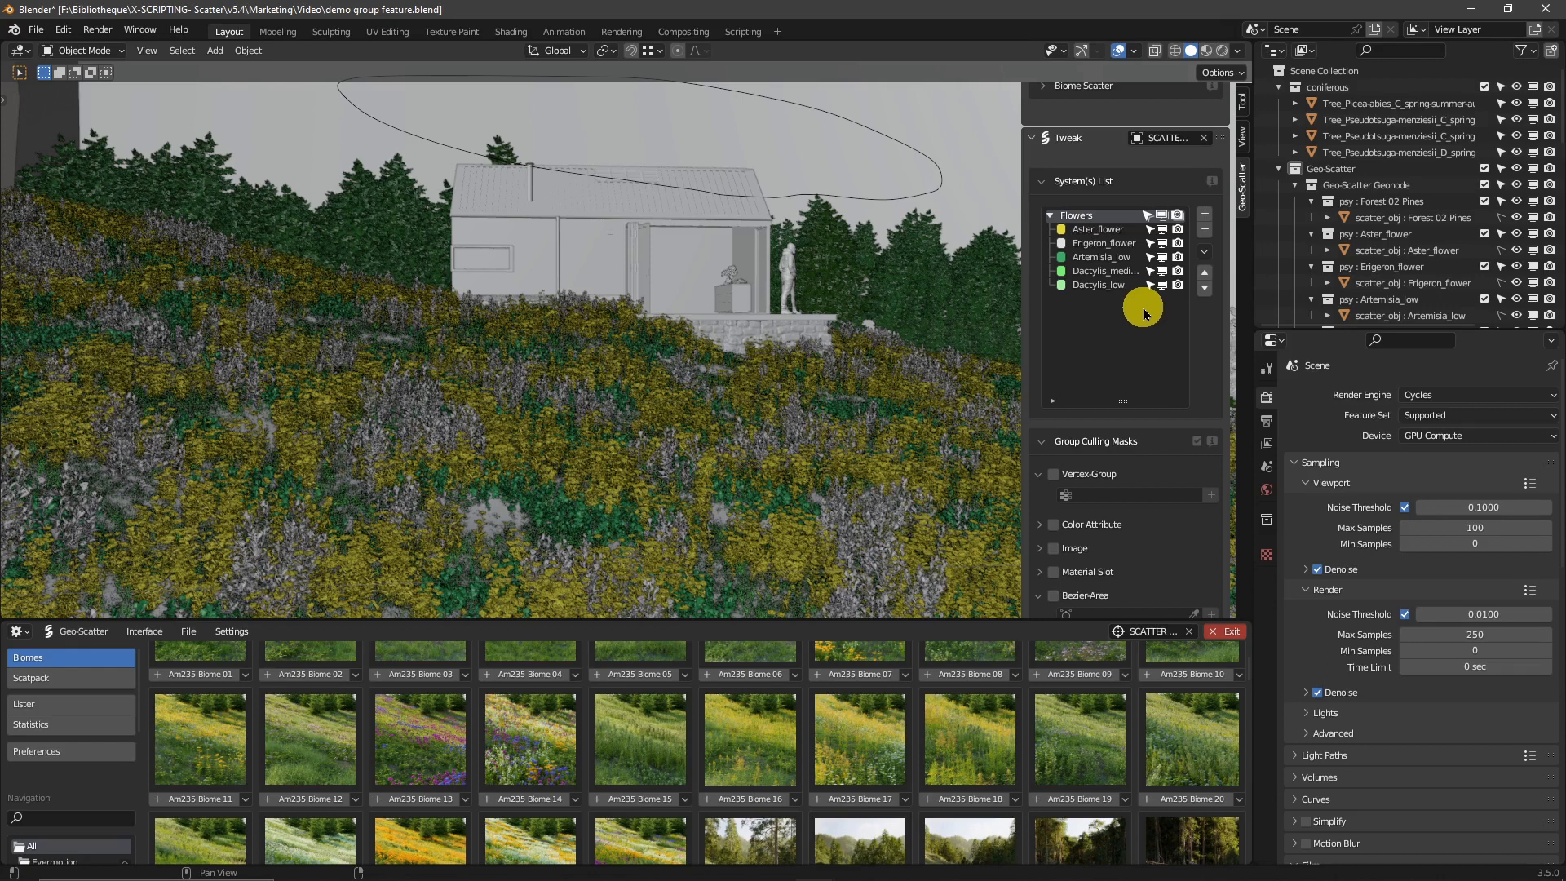
From Aster_flower's culling masks, enable Bezier-Area for all selected systems at once and assign the BezierArea curve.
left_click(1109, 233)
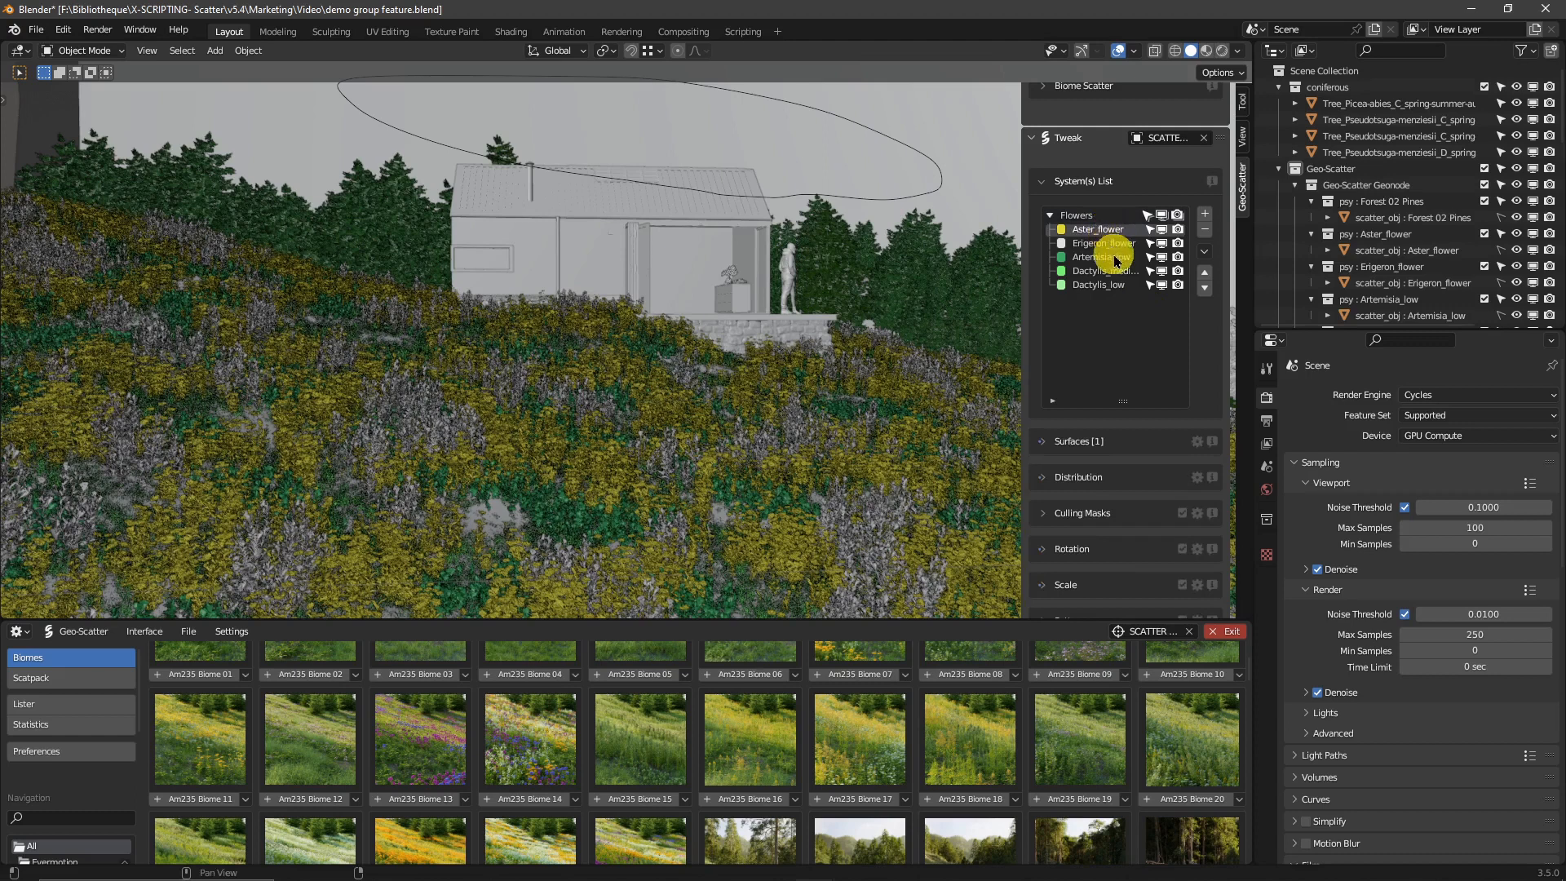
middle_click_drag(1126, 349, 1139, 259)
left_click(1078, 424)
key("alt")
scroll(1098, 363, "down", 2)
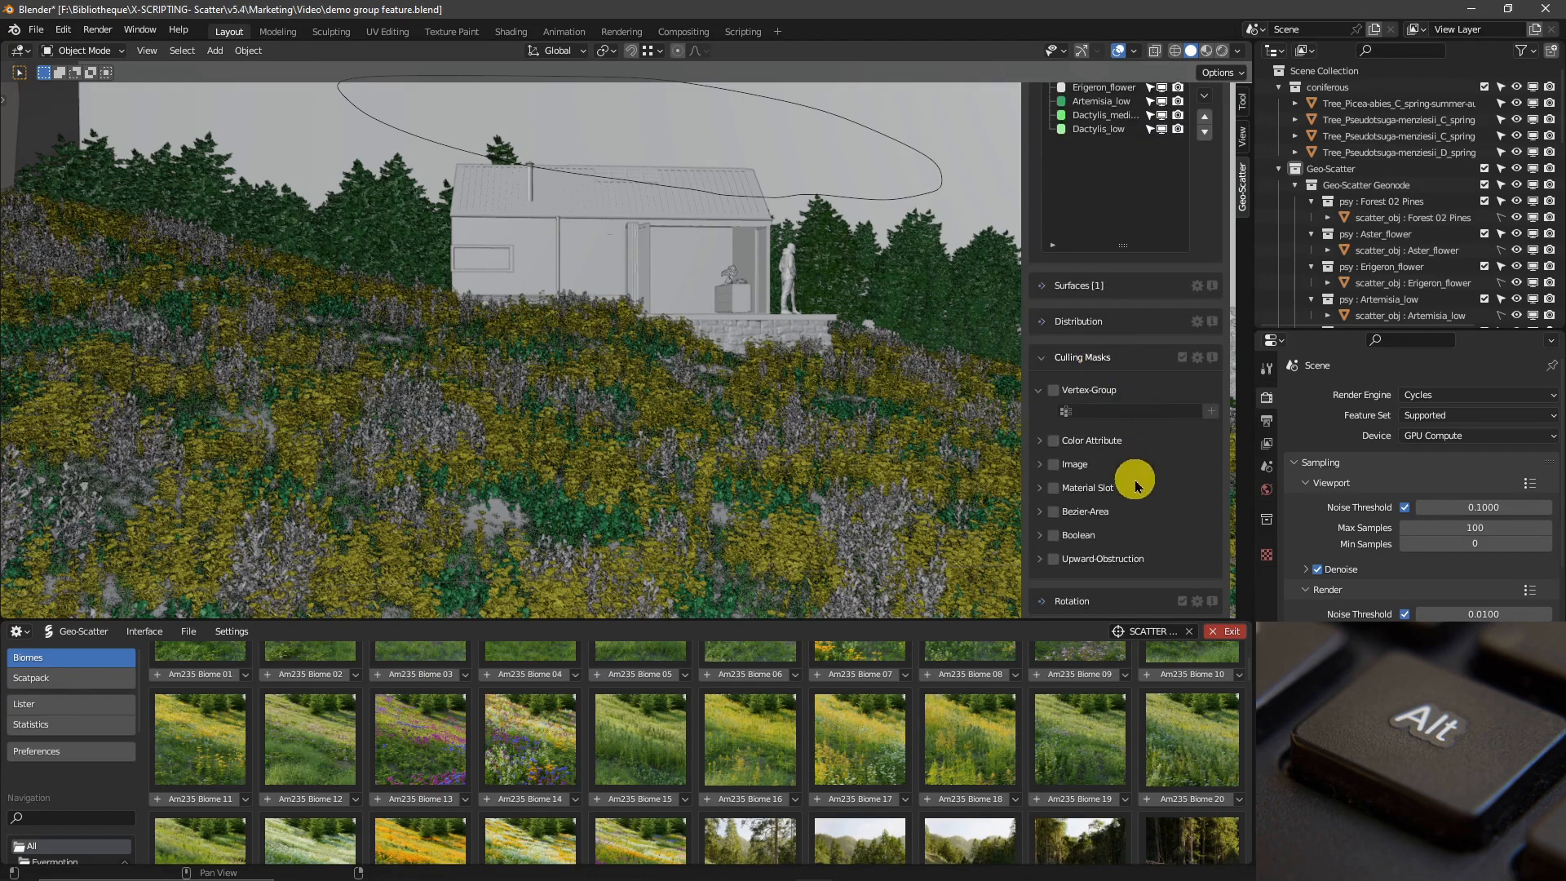
left_click(1053, 512, "alt")
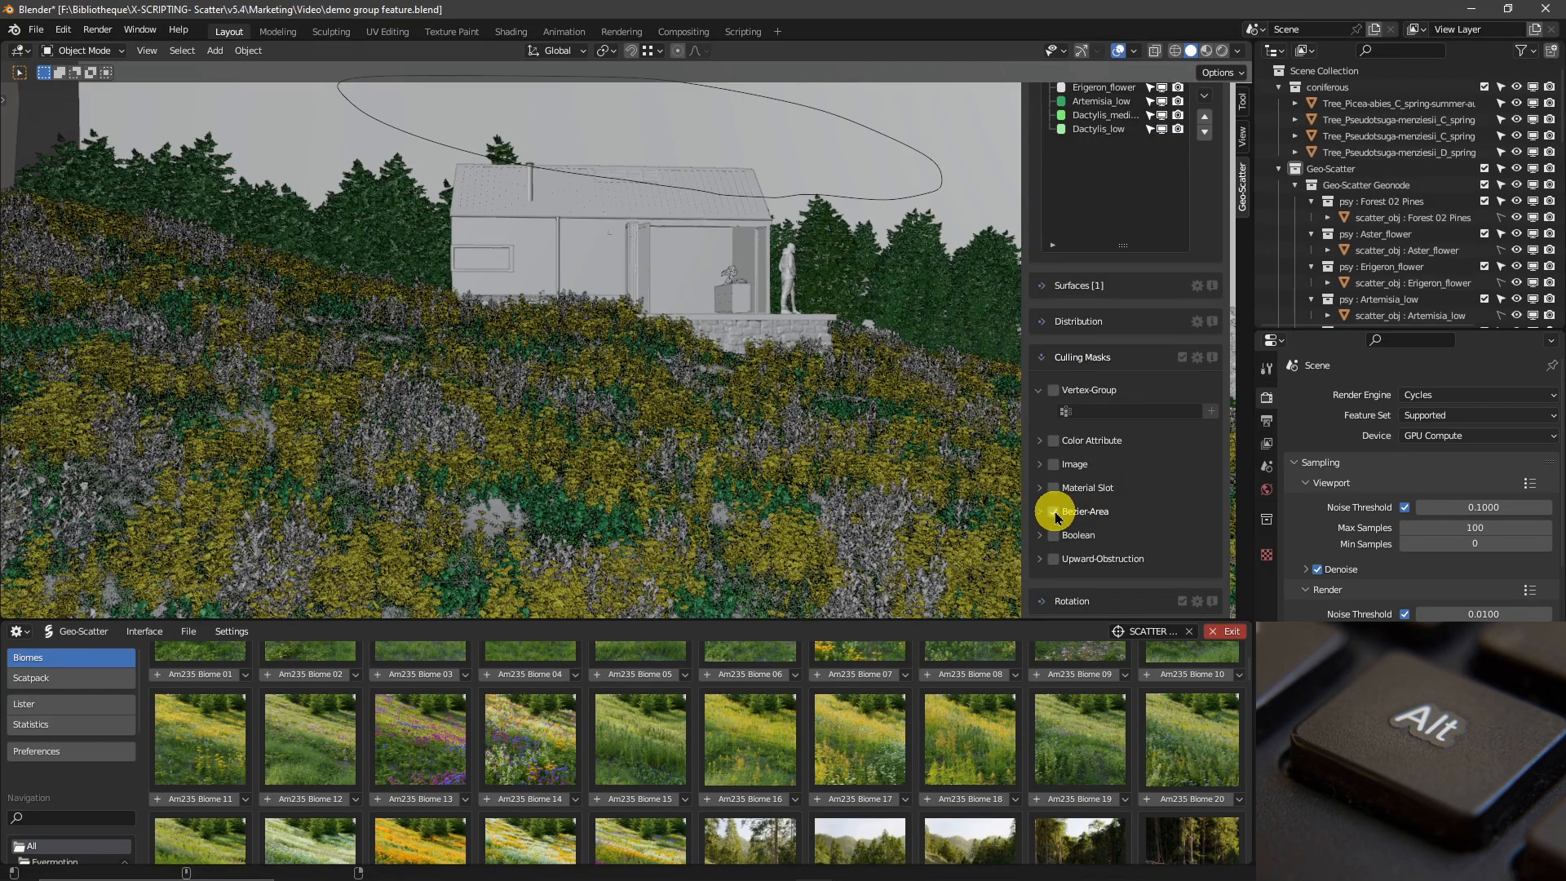
left_click(1039, 511)
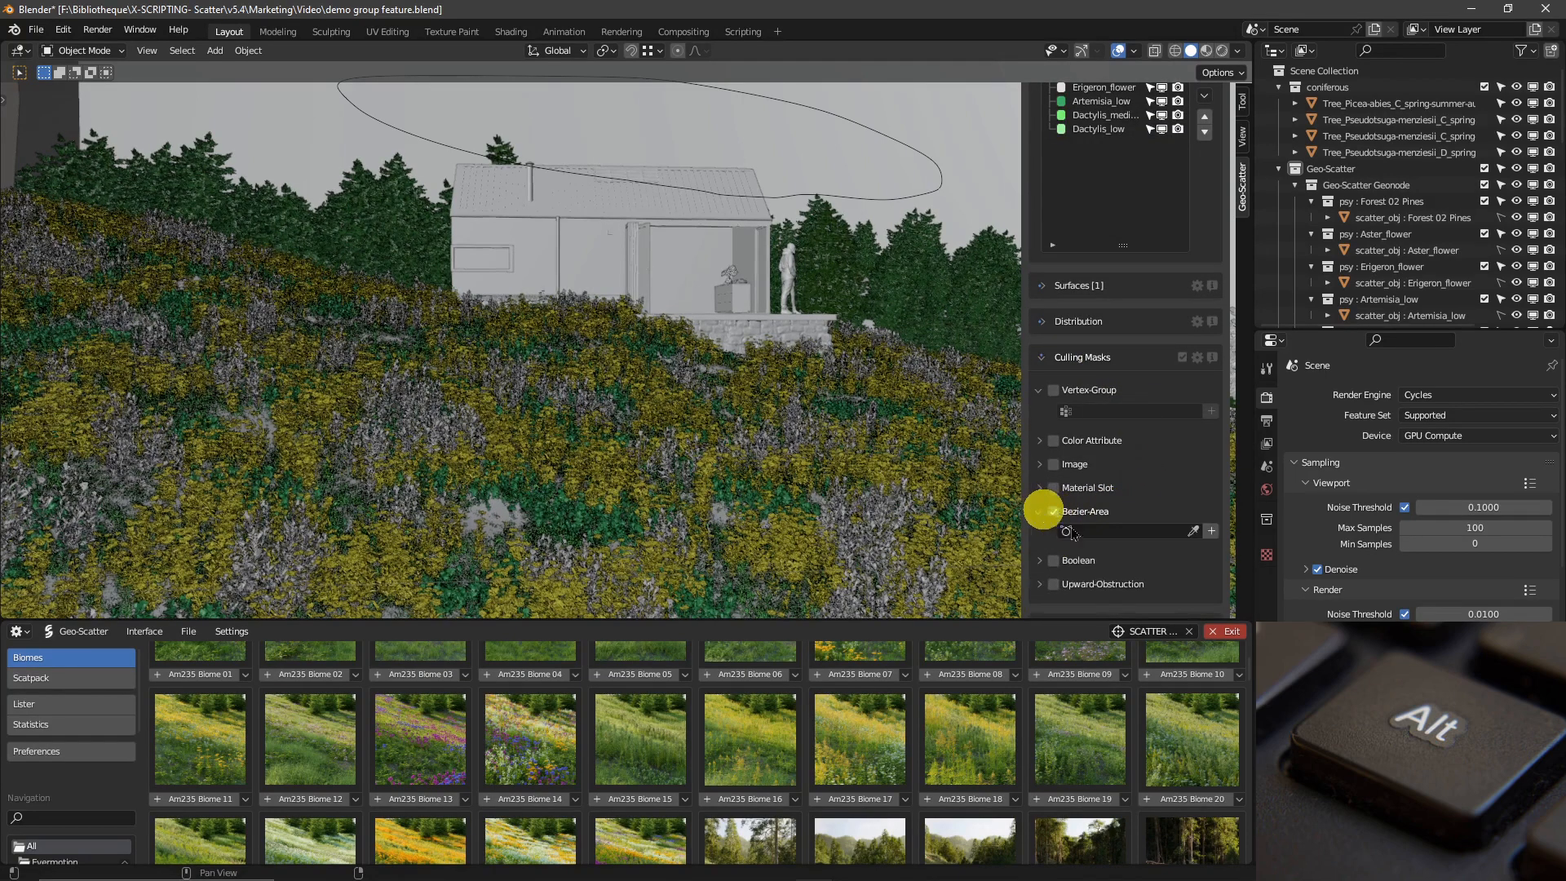
left_click(1194, 530)
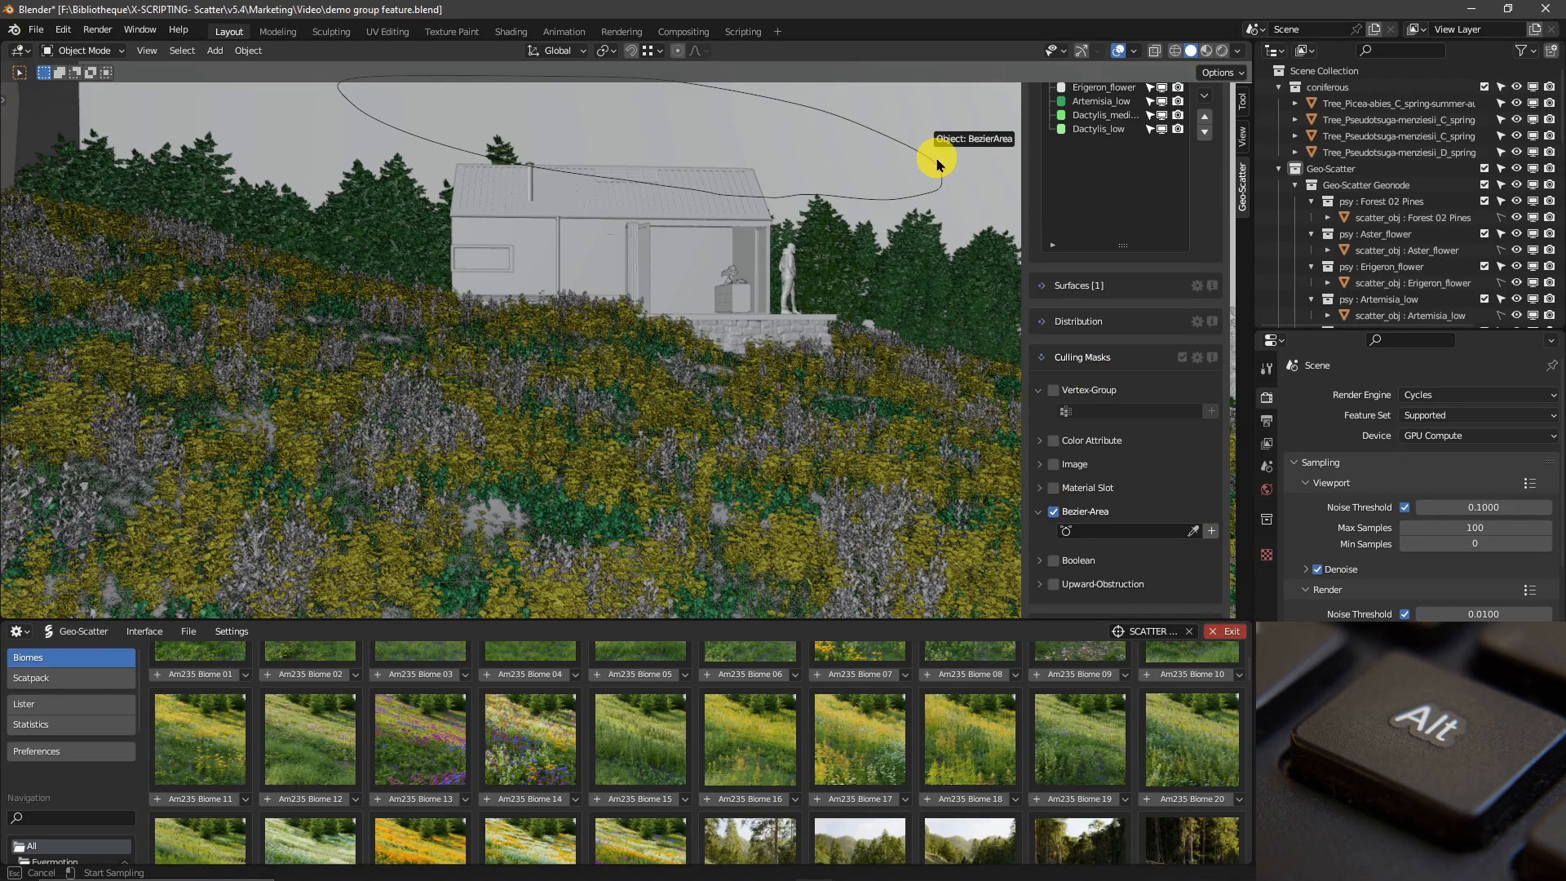
left_click(938, 178)
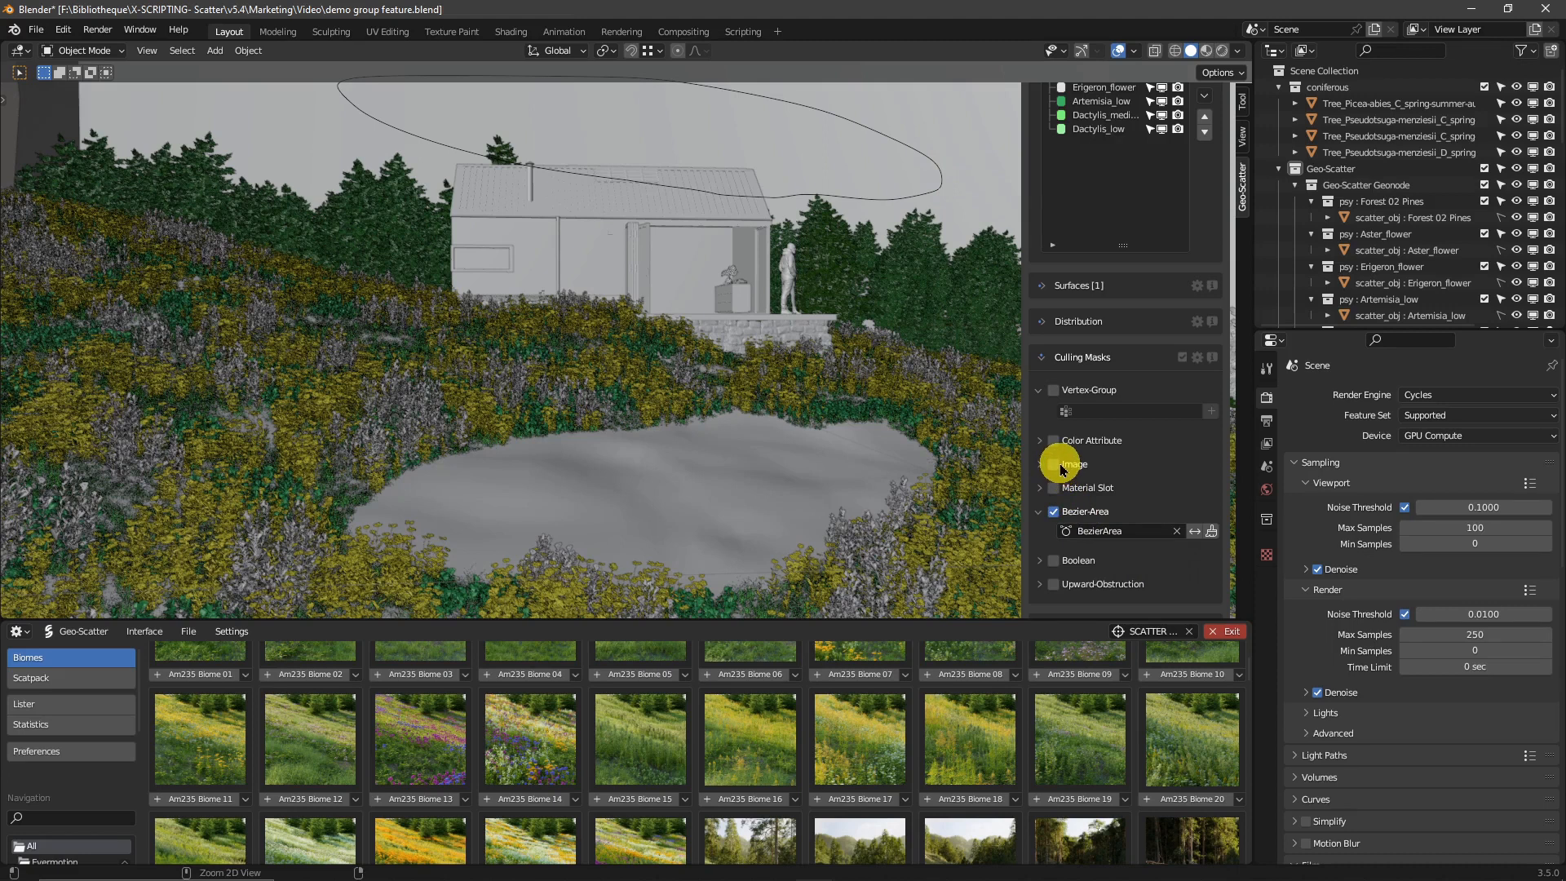
Undo the Bezier-Area culling mask and the curve assignment made on the individual systems.
key("ctrl+z")
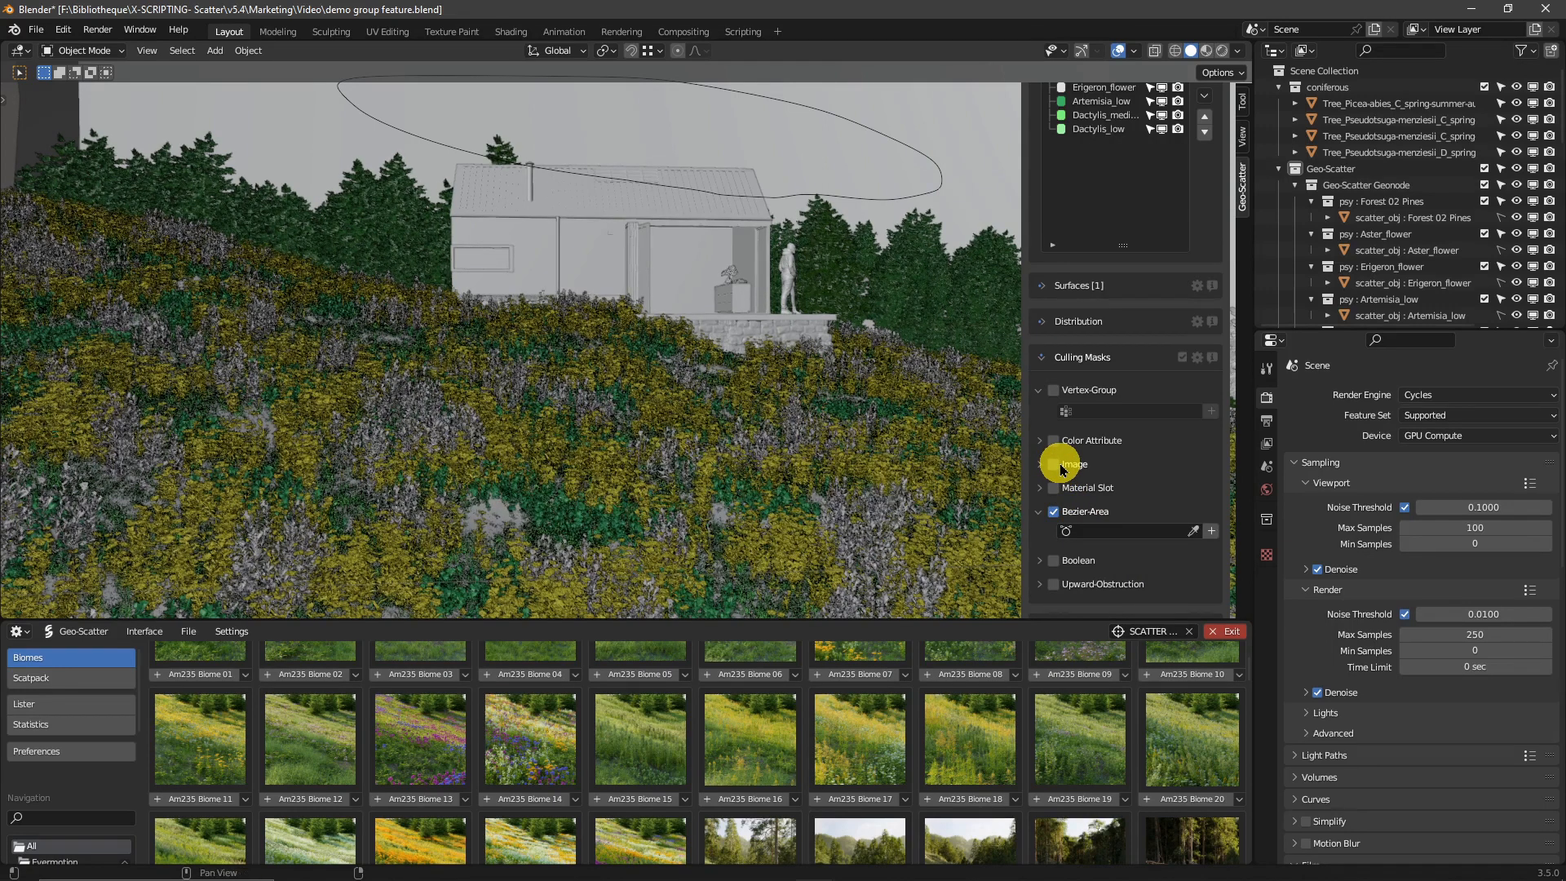
key("ctrl+z")
key("ctrl+z")
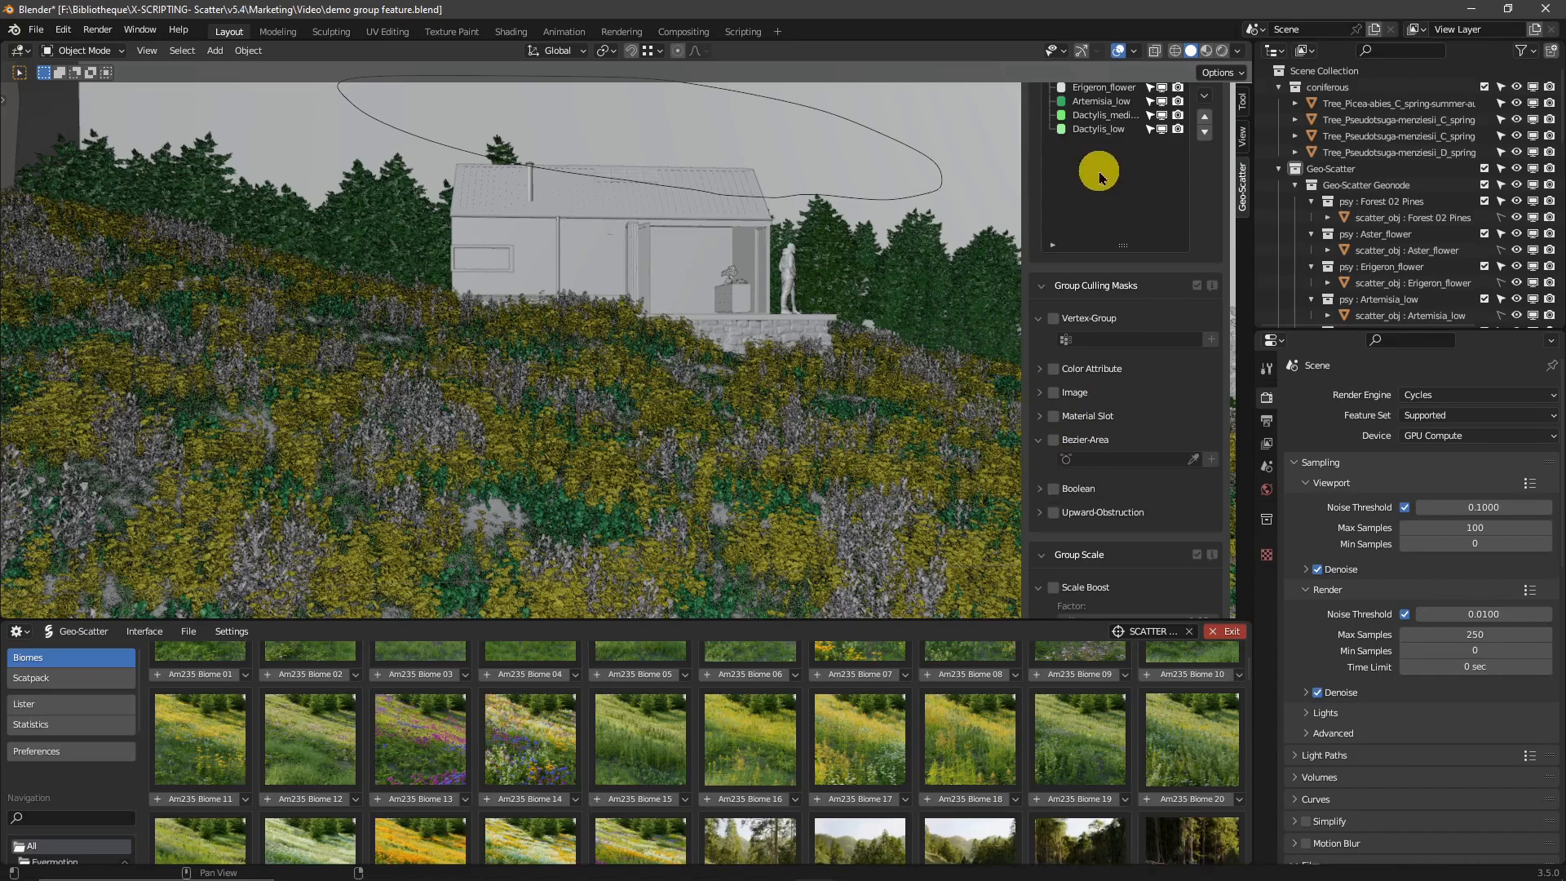
Enable the Bezier-Area group culling mask on the Flowers group, assign the BezierArea curve and invert the mask.
scroll(1098, 168, "up", 6)
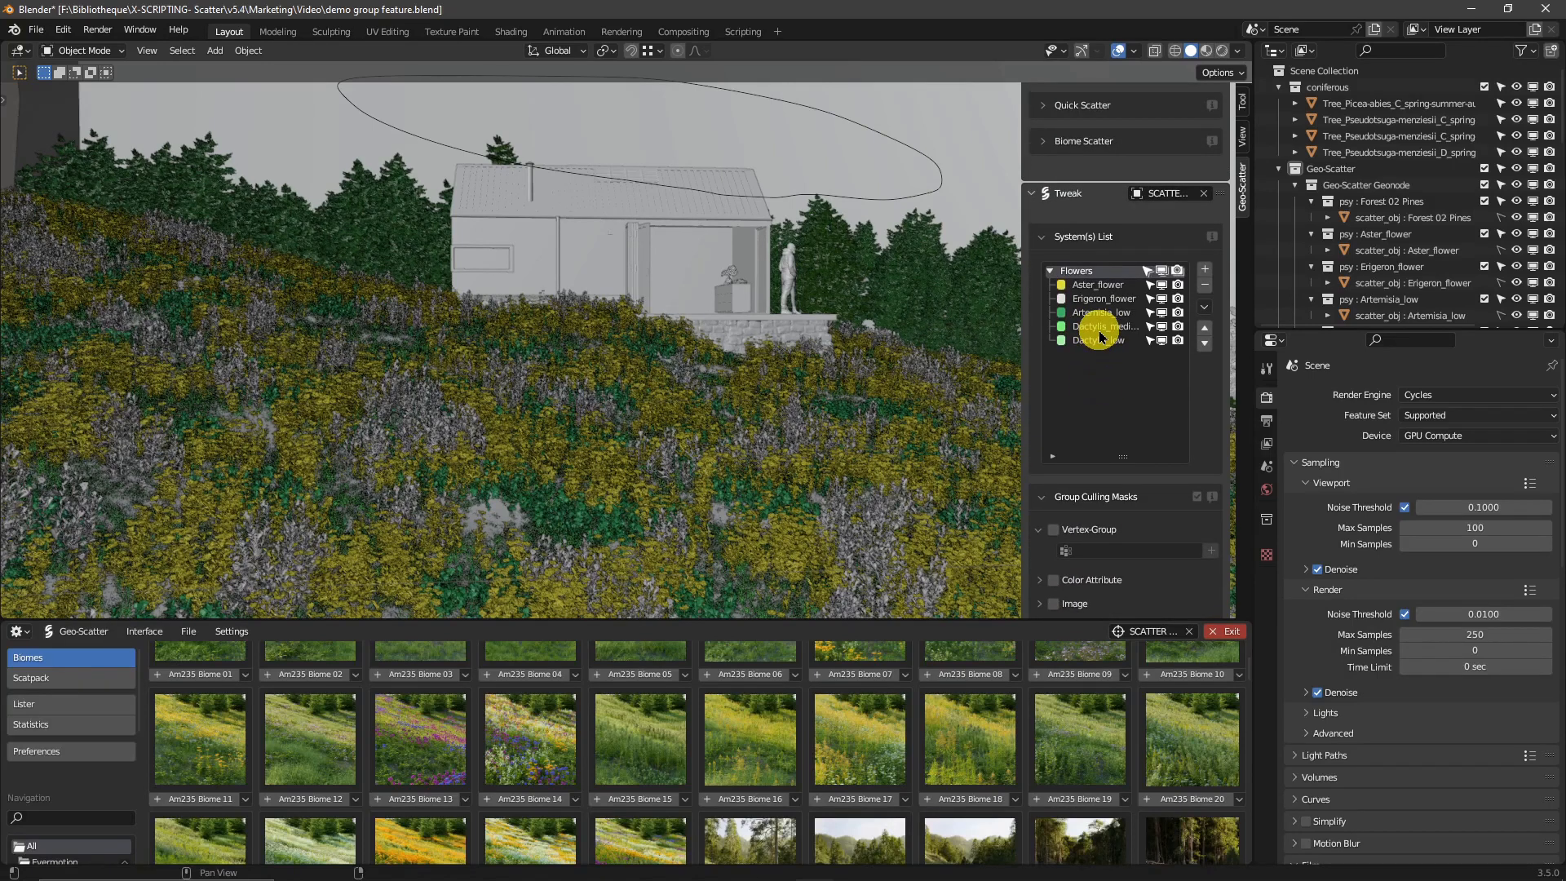
left_click(1100, 330)
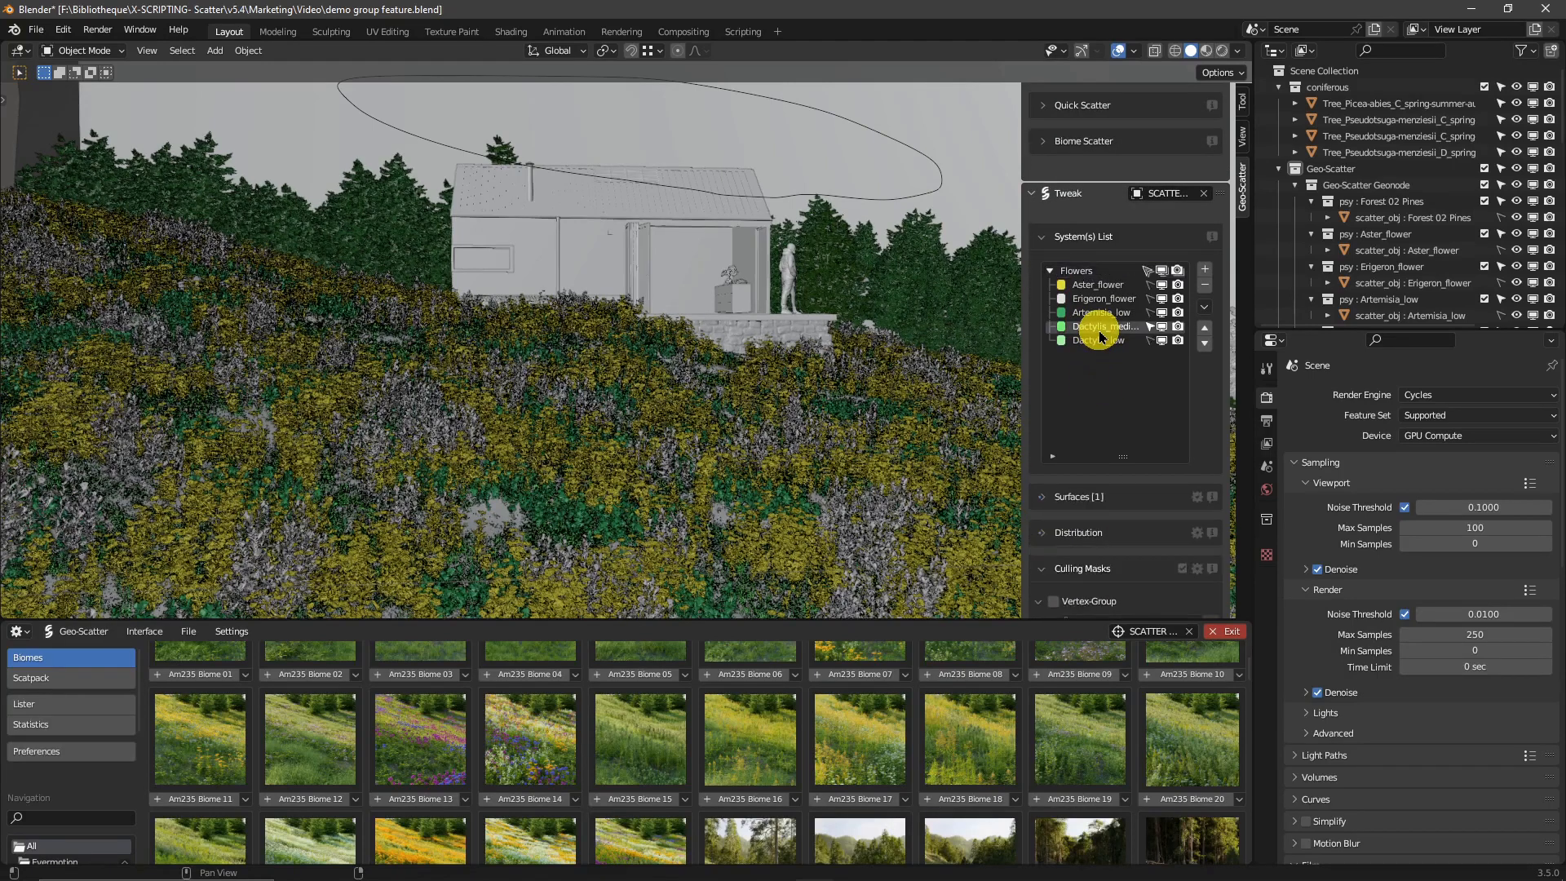
left_click(1098, 276)
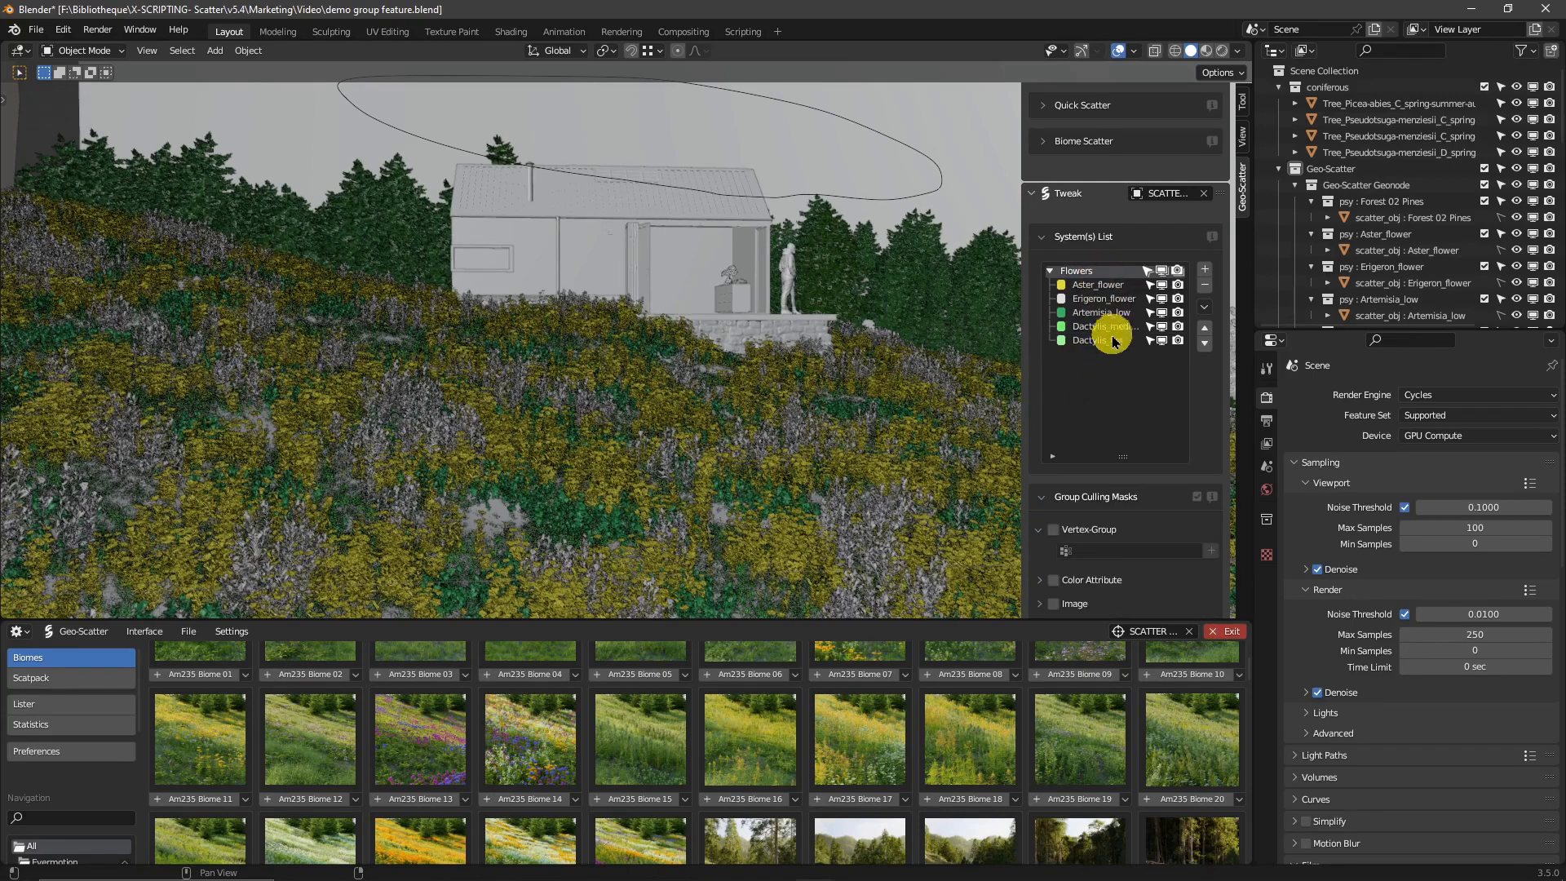
scroll(1125, 382, "down", 3)
middle_click_drag(1125, 381, 1128, 164)
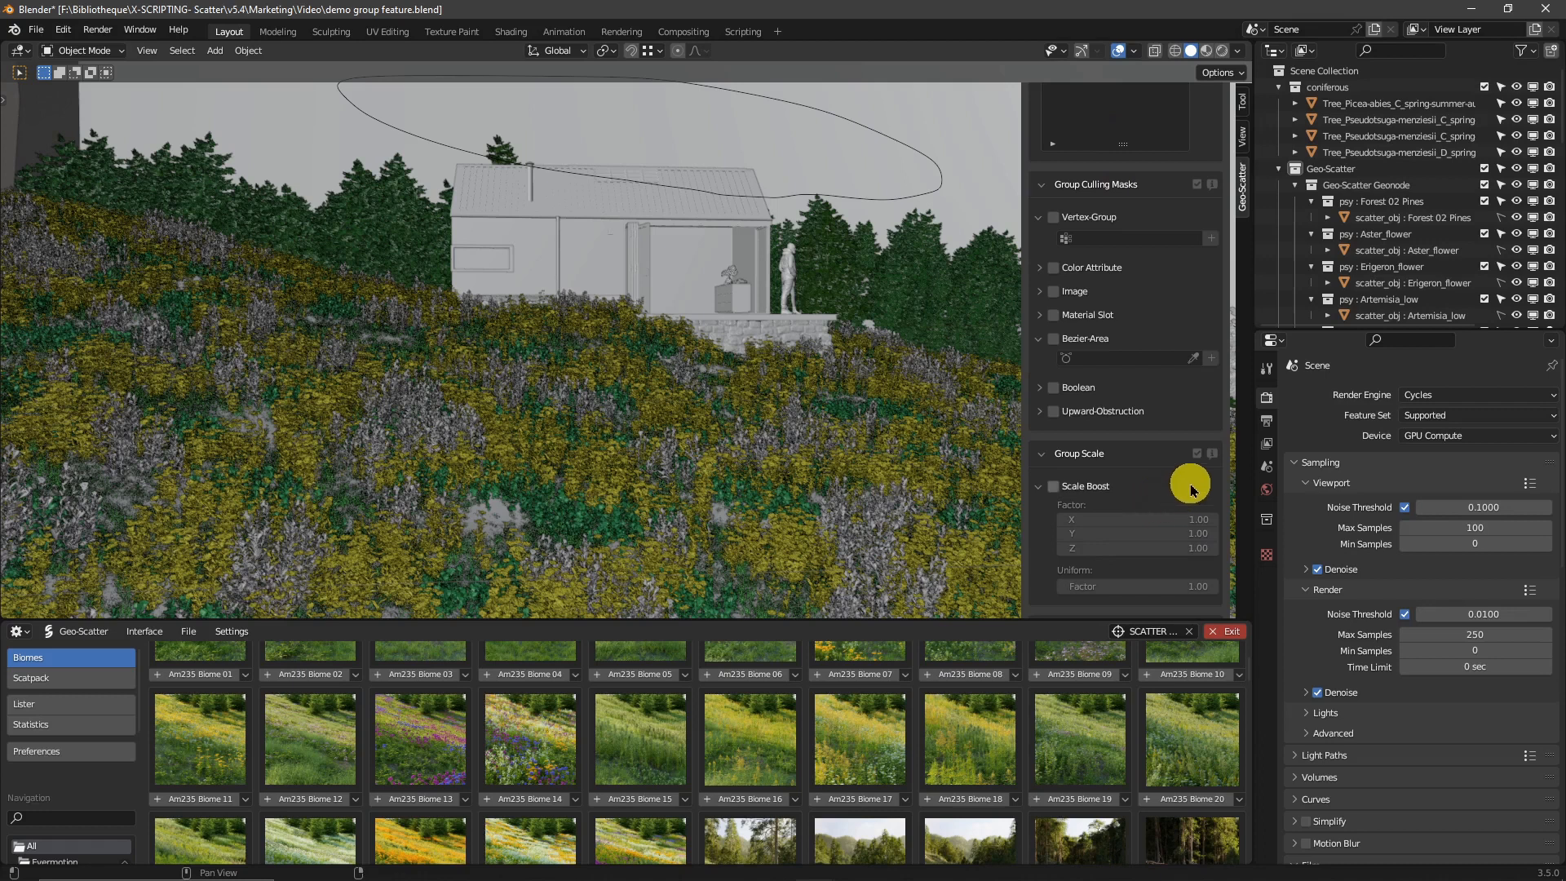
left_click(1055, 341)
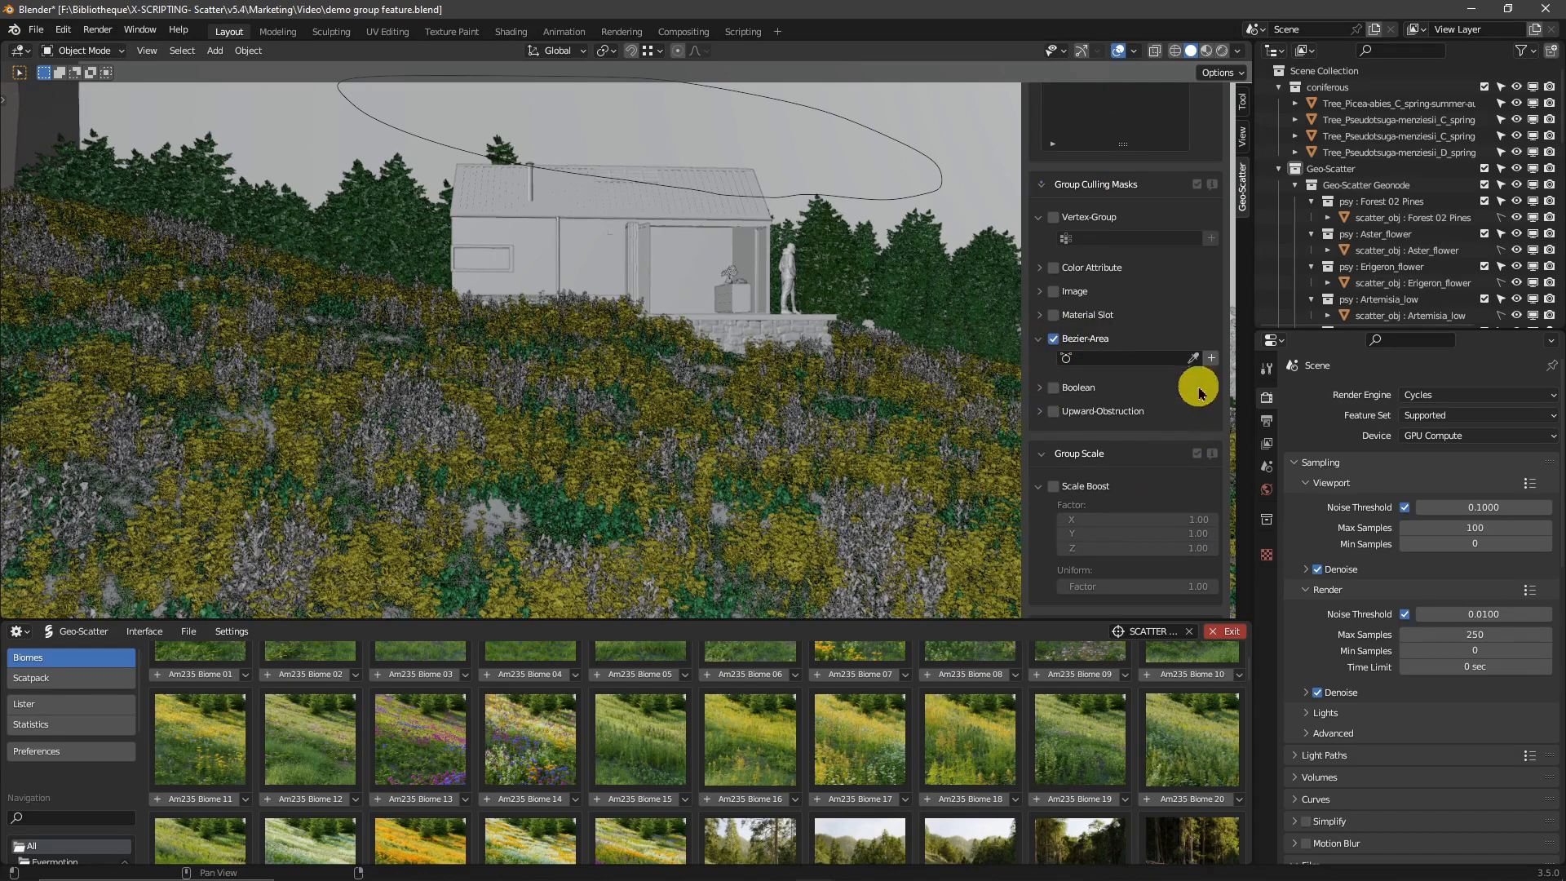
left_click(1192, 359)
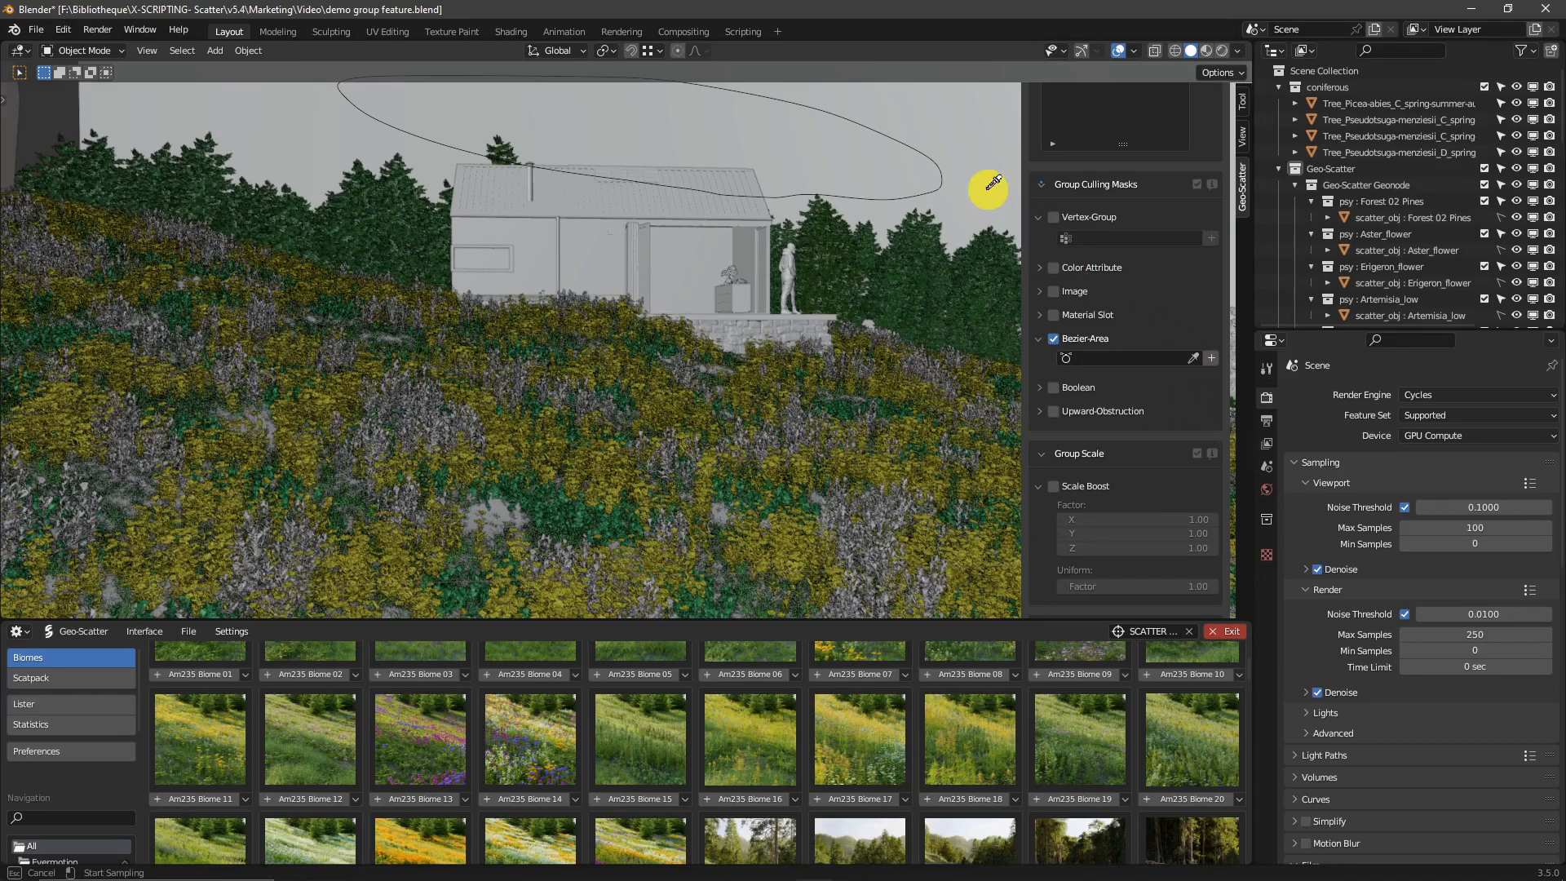
left_click(935, 166)
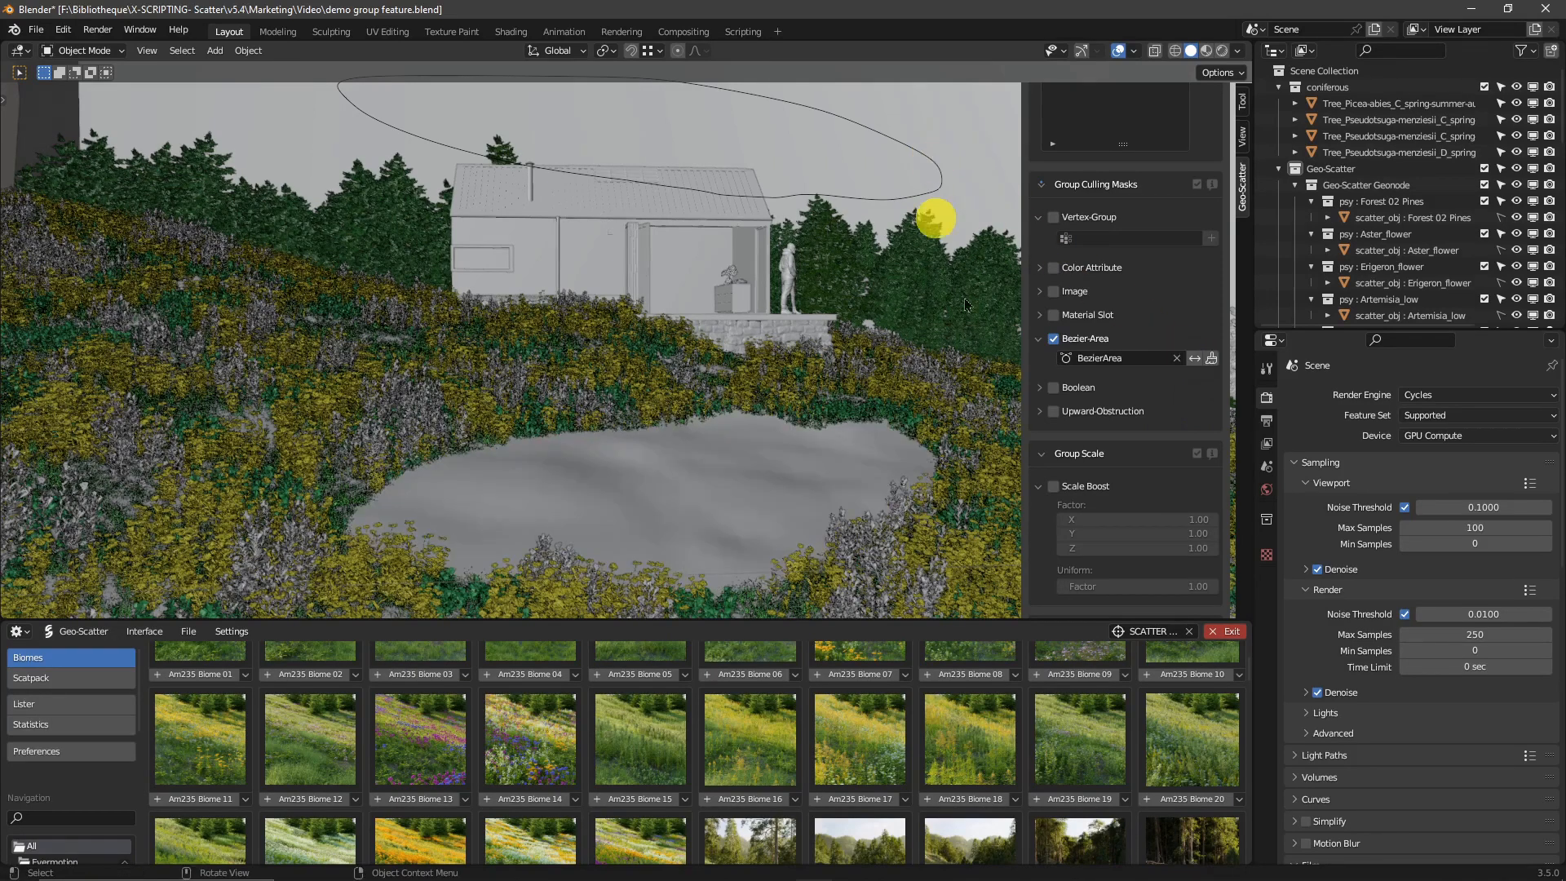
left_click(1193, 359)
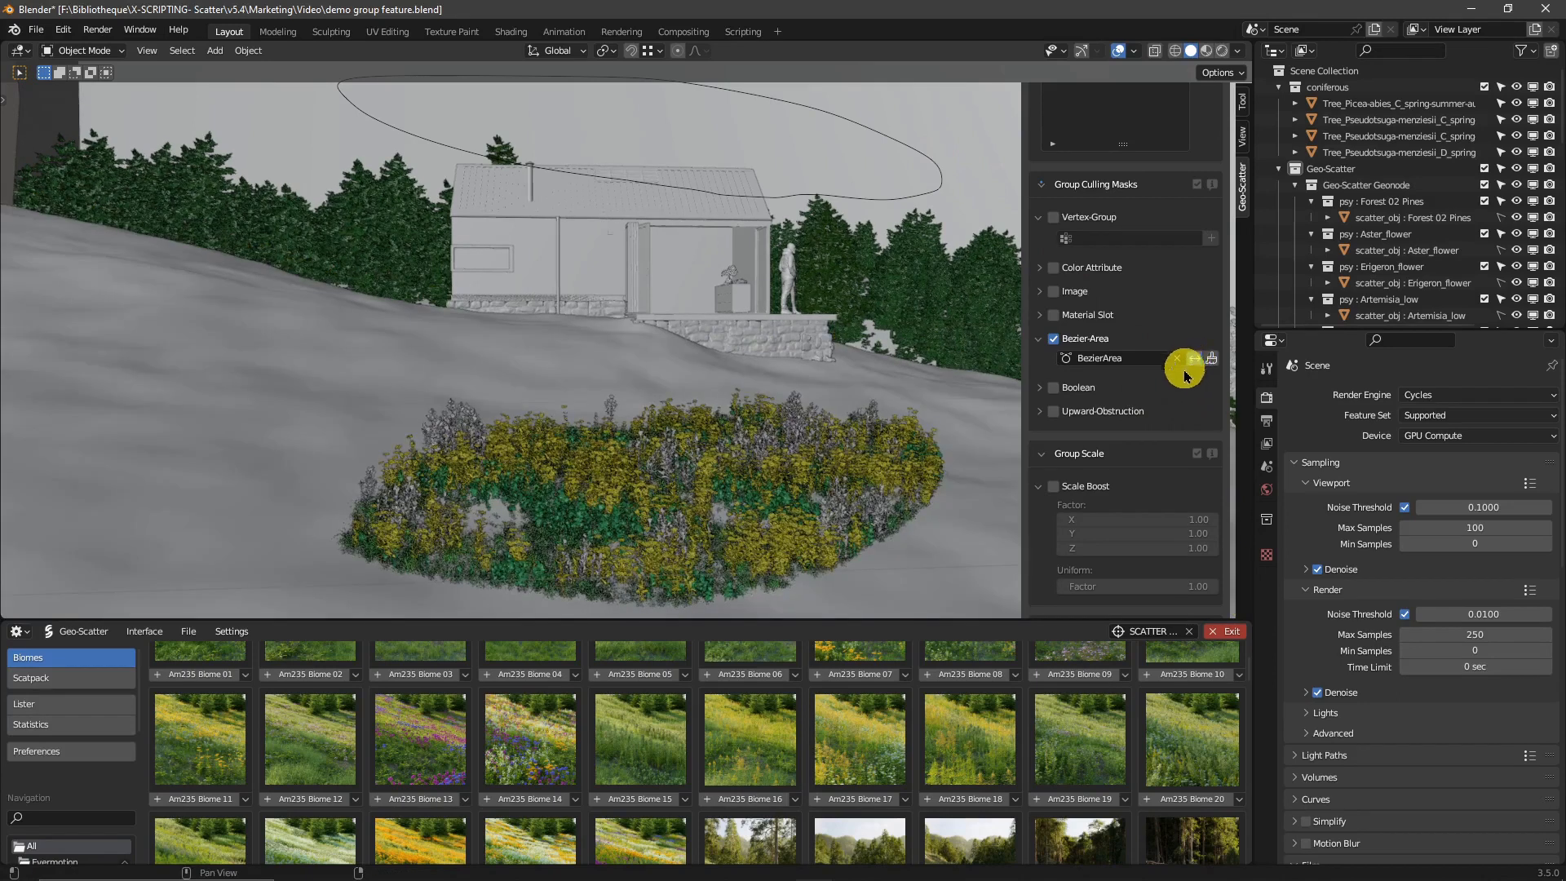
Ungroup the Dactylis_low system from the Flowers group.
scroll(1121, 318, "up", 5)
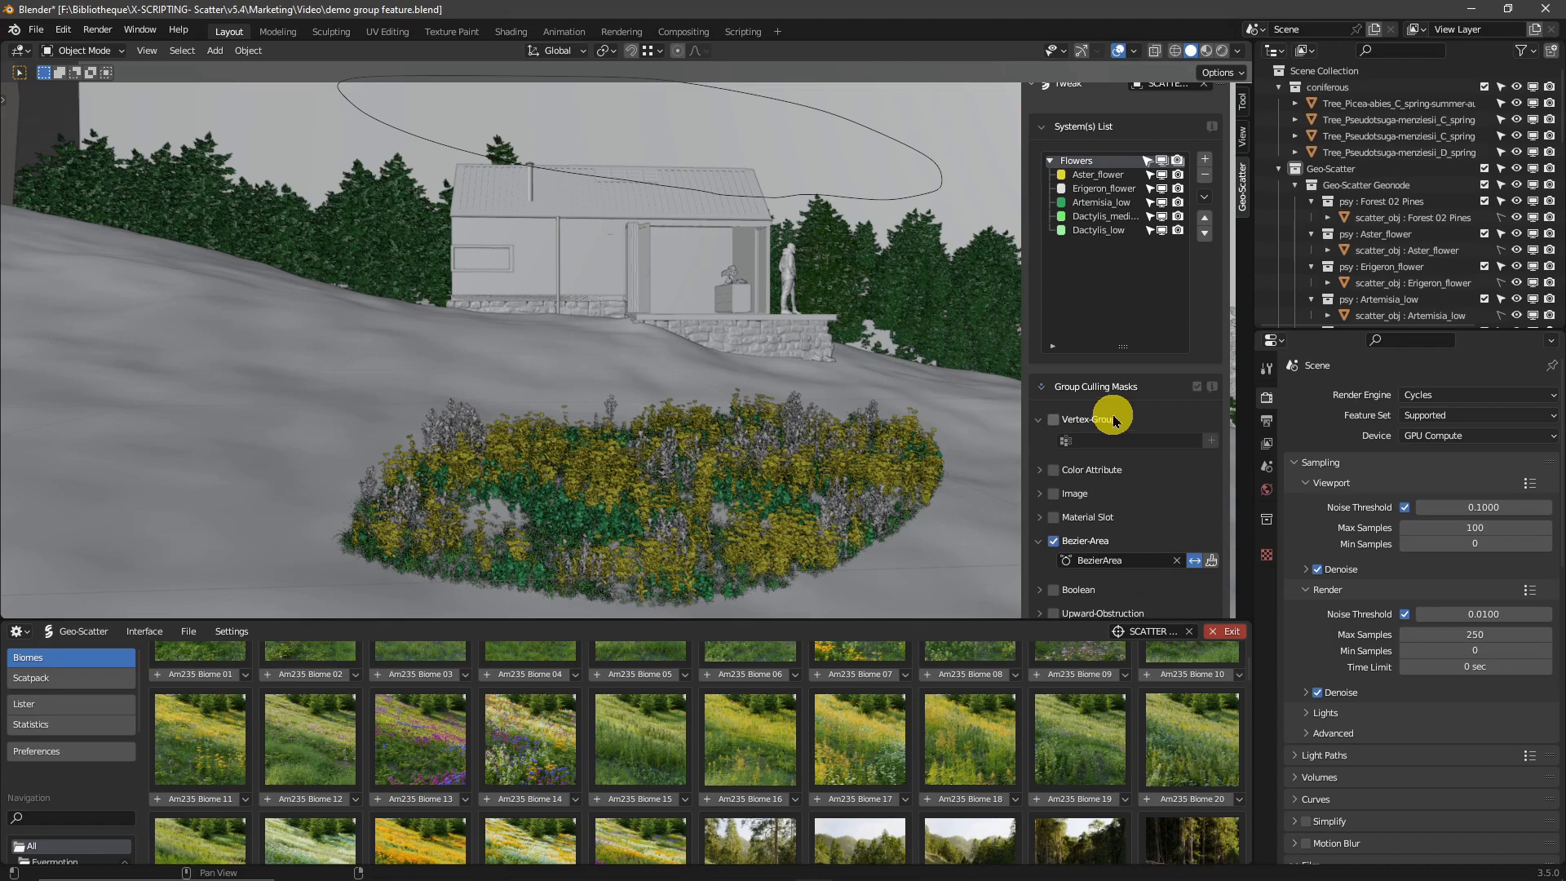
left_click(1099, 231)
left_click(1205, 198)
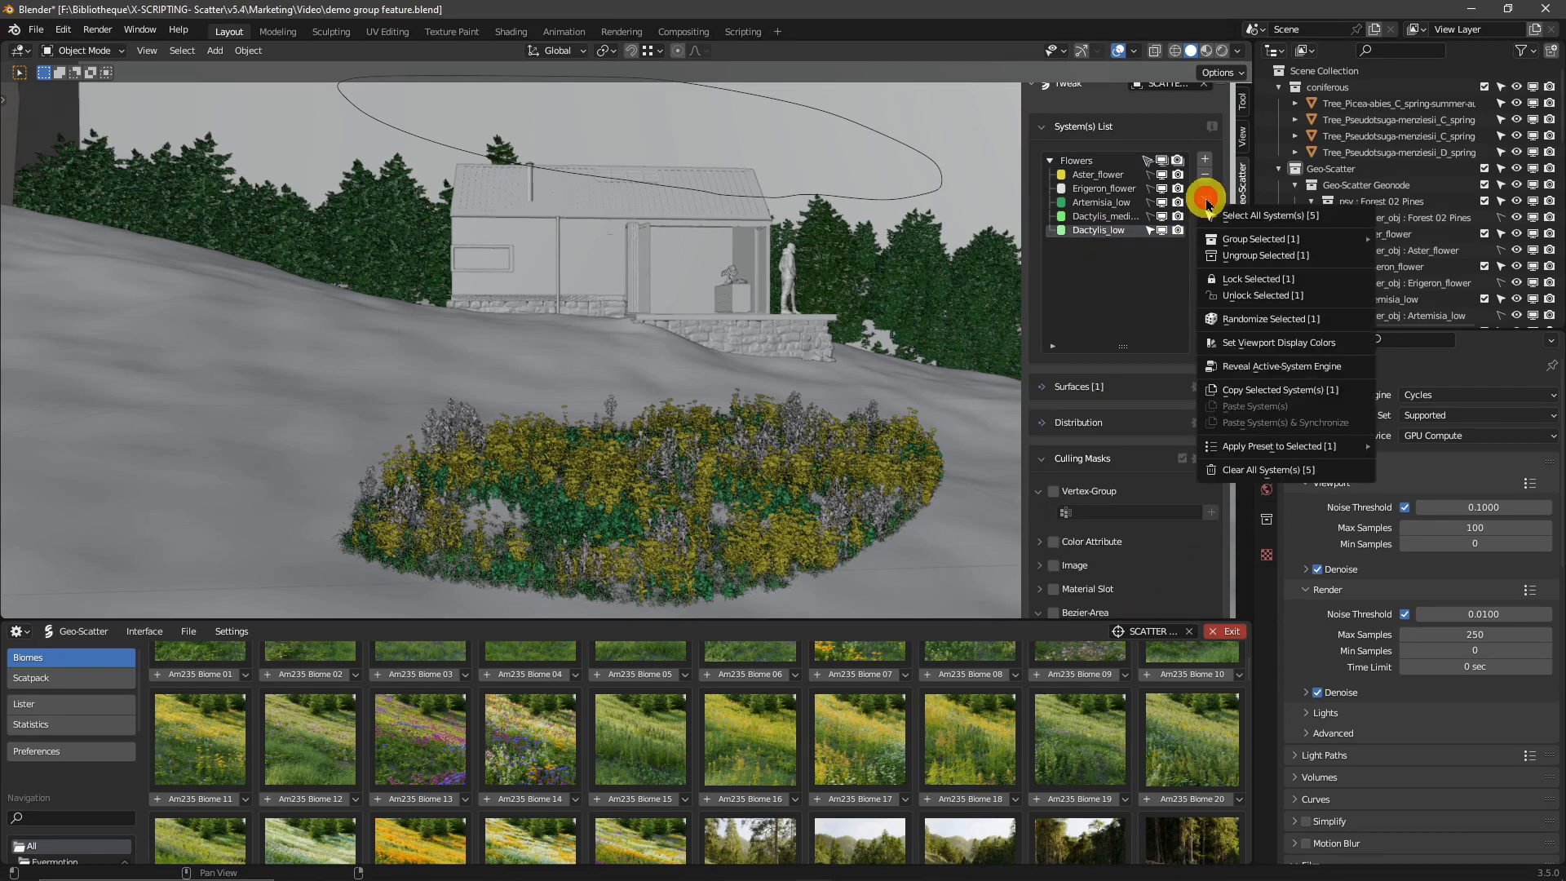
left_click(1246, 256)
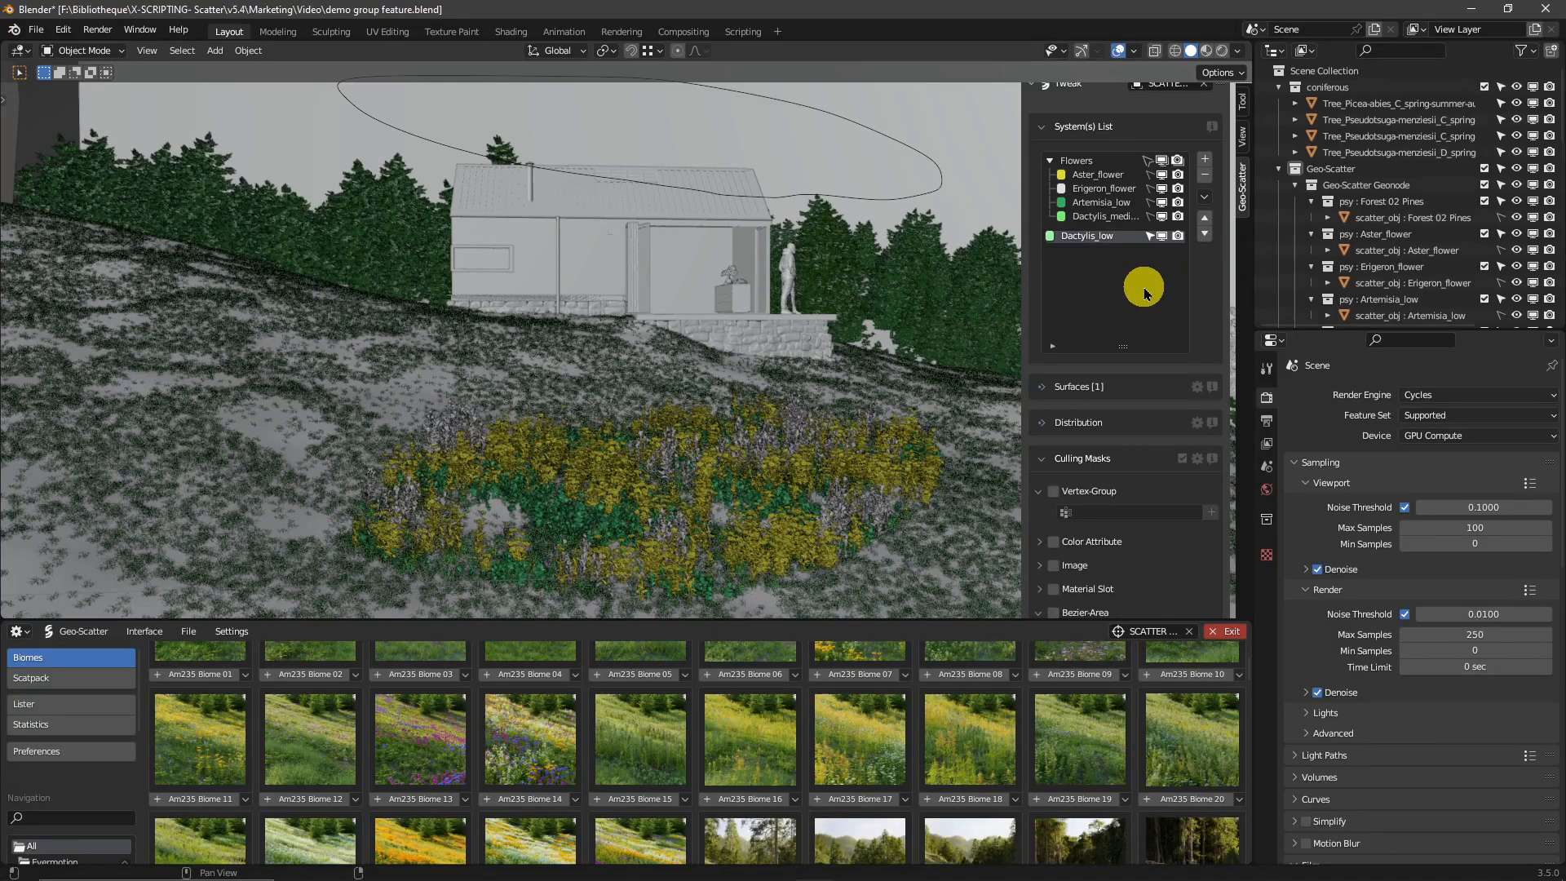
Put the Dactylis_low system back into the existing Flowers group.
left_click(1204, 197)
mouse_move(1215, 238)
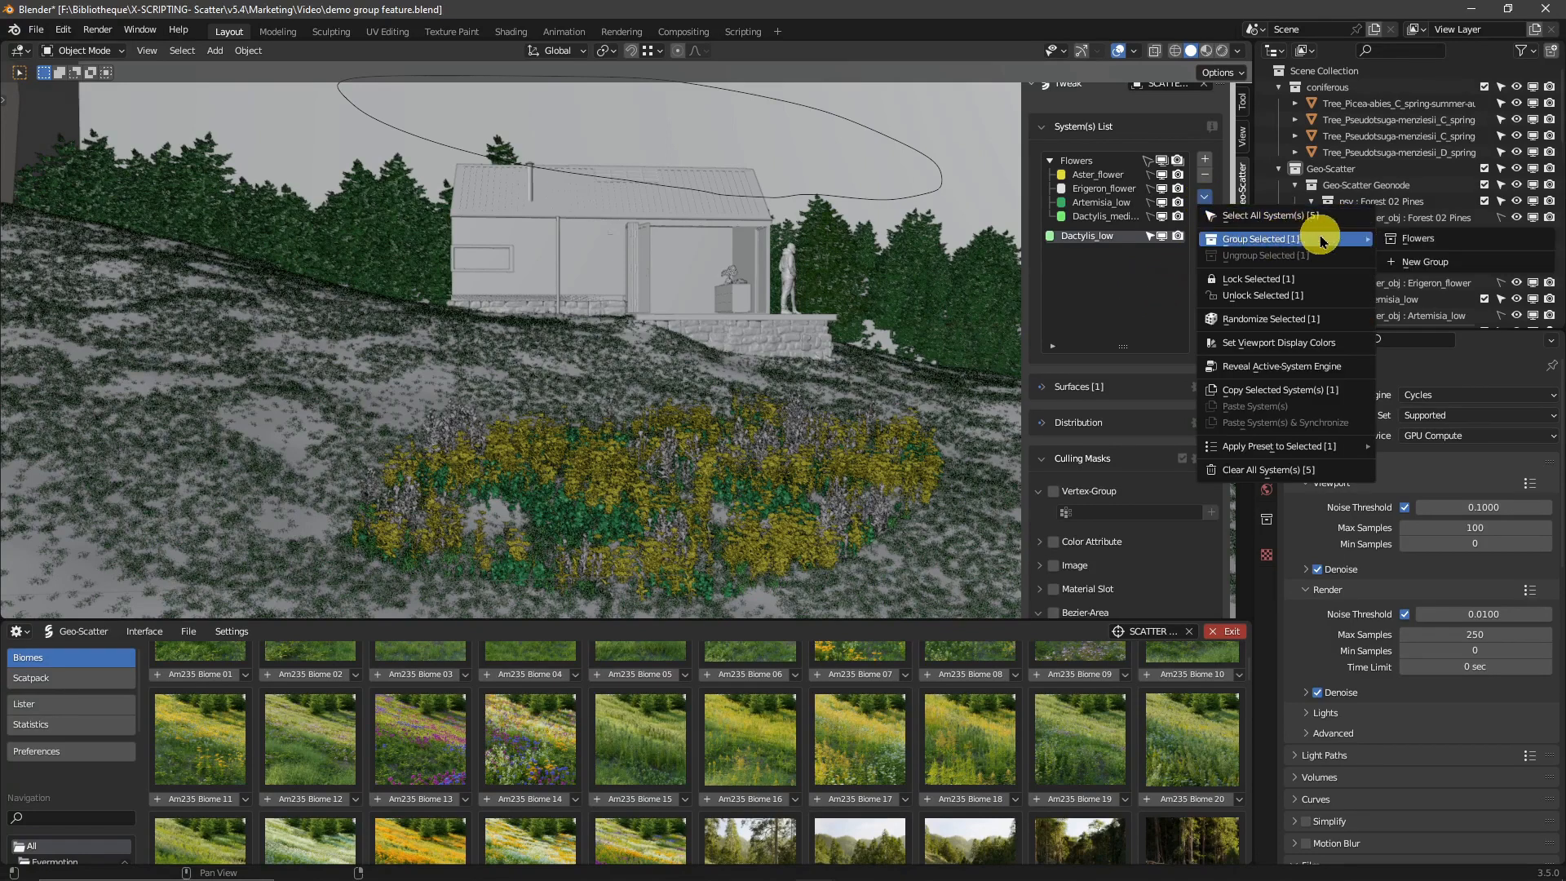
left_click(1416, 245)
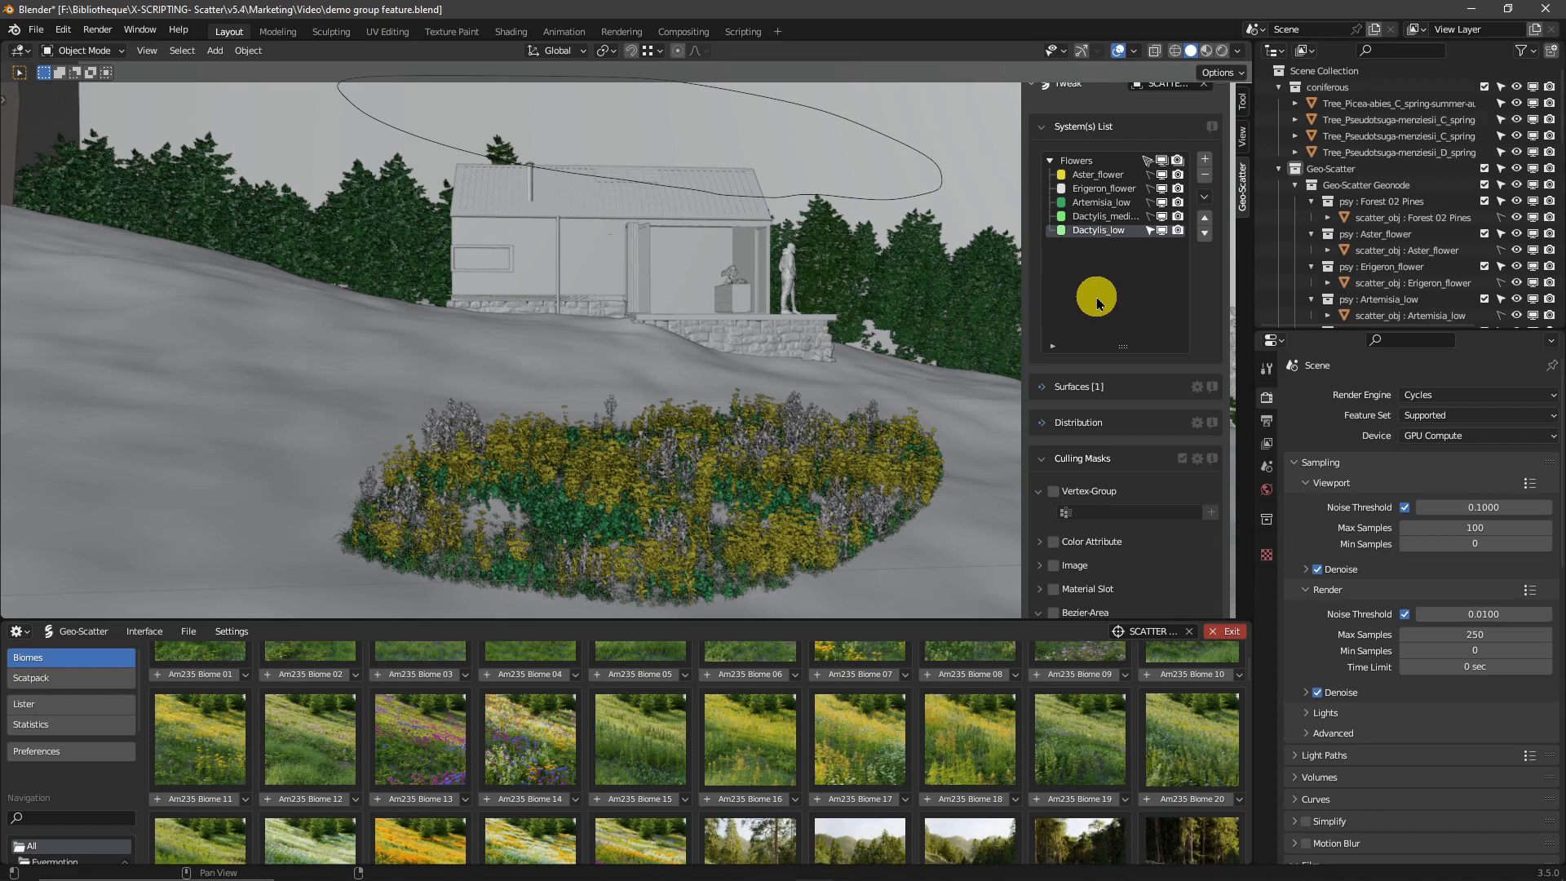
Turn off the Flowers group's Bezier-Area mask, enable its group Pattern with the FlowersPattern texture and open the texture settings.
left_click(1093, 161)
scroll(1092, 408, "down", 6)
left_click(1067, 333)
scroll(1097, 367, "down", 9)
left_click(1075, 330)
left_click(1114, 366)
left_click(1213, 366)
Set the FlowersPattern texture's scale to 0.5 and brightness to 1.2, and edit its contrast.
left_click(1196, 450)
type("0.5")
key("Return")
double_click(1192, 511)
type("1.2")
key("Return")
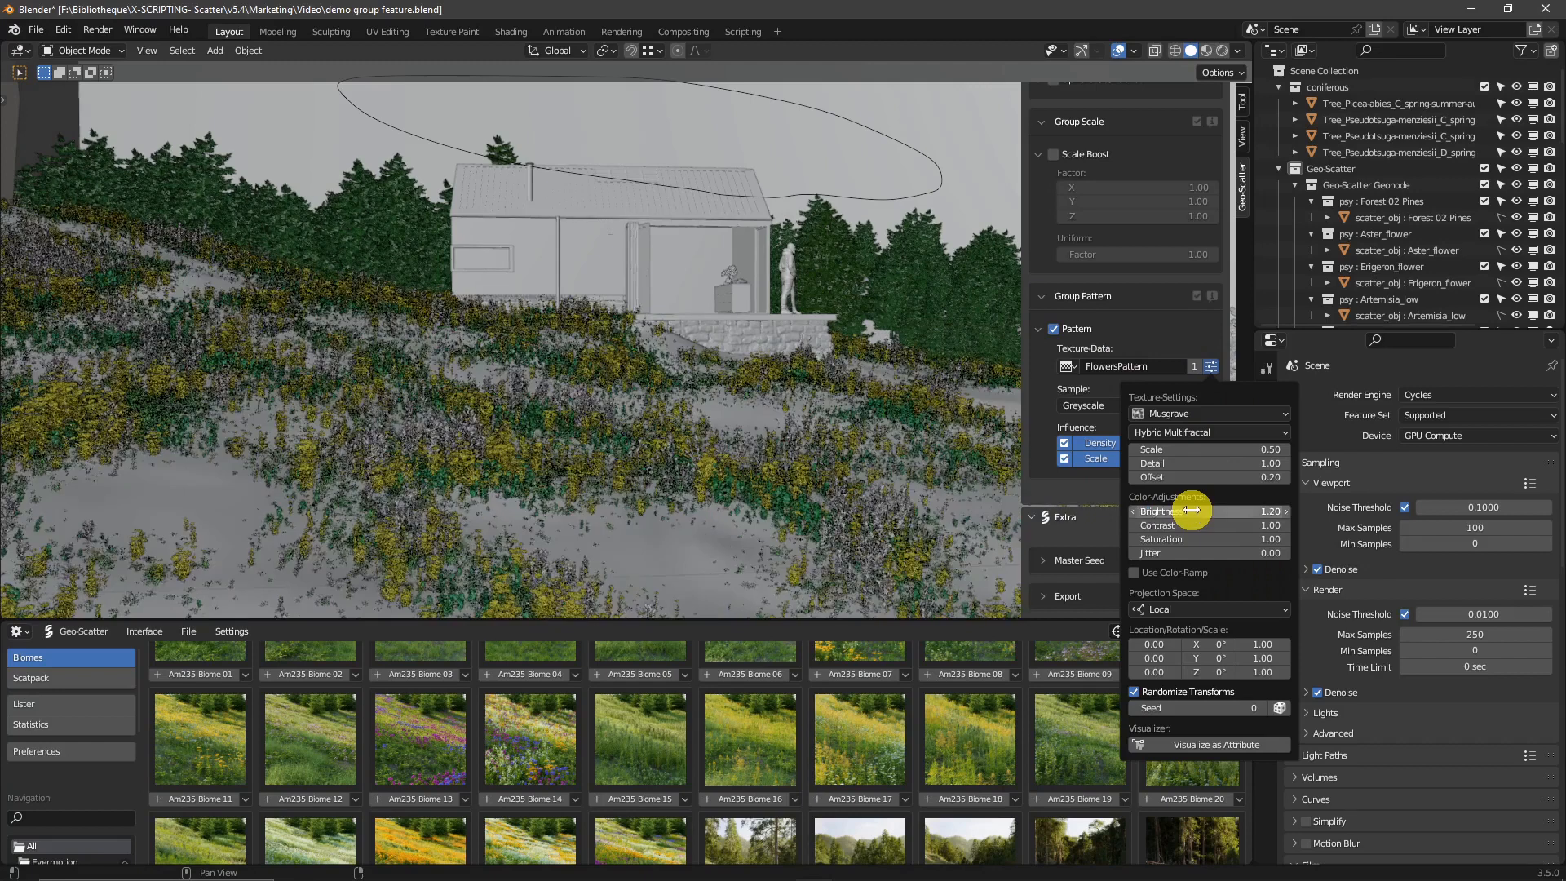
double_click(1197, 525)
key("Return")
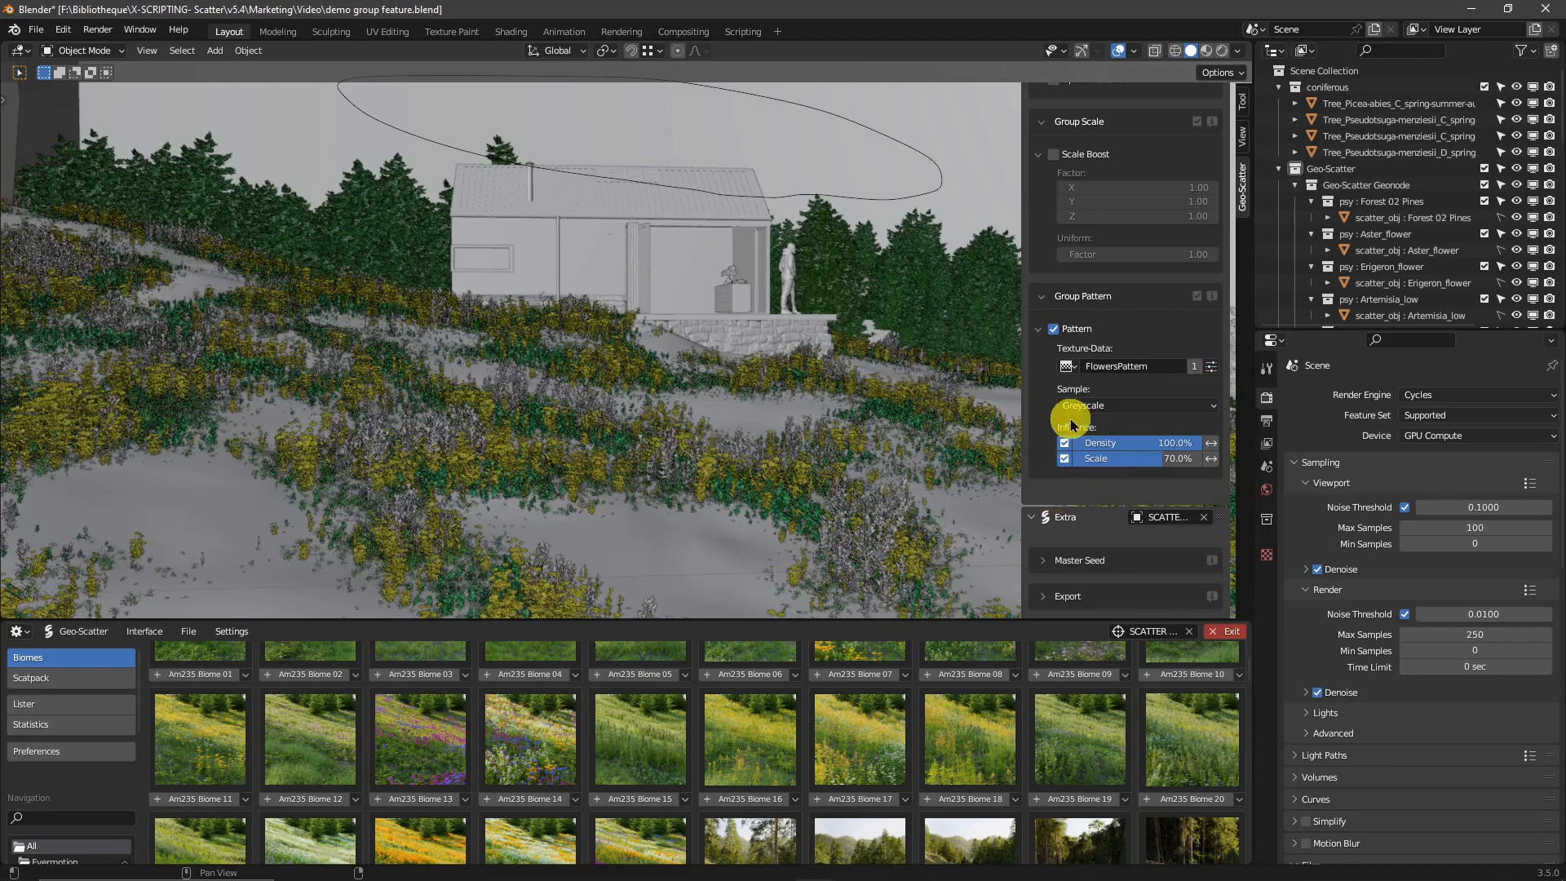
Disable the Flowers group's Pattern and turn its Bezier-Area culling mask back on.
left_click(1053, 328)
scroll(1073, 401, "up", 4)
left_click(1053, 301)
mouse_move(720, 400)
left_mouse_down()
mouse_move(745, 399)
mouse_move(722, 397)
left_mouse_up()
left_click(1053, 301)
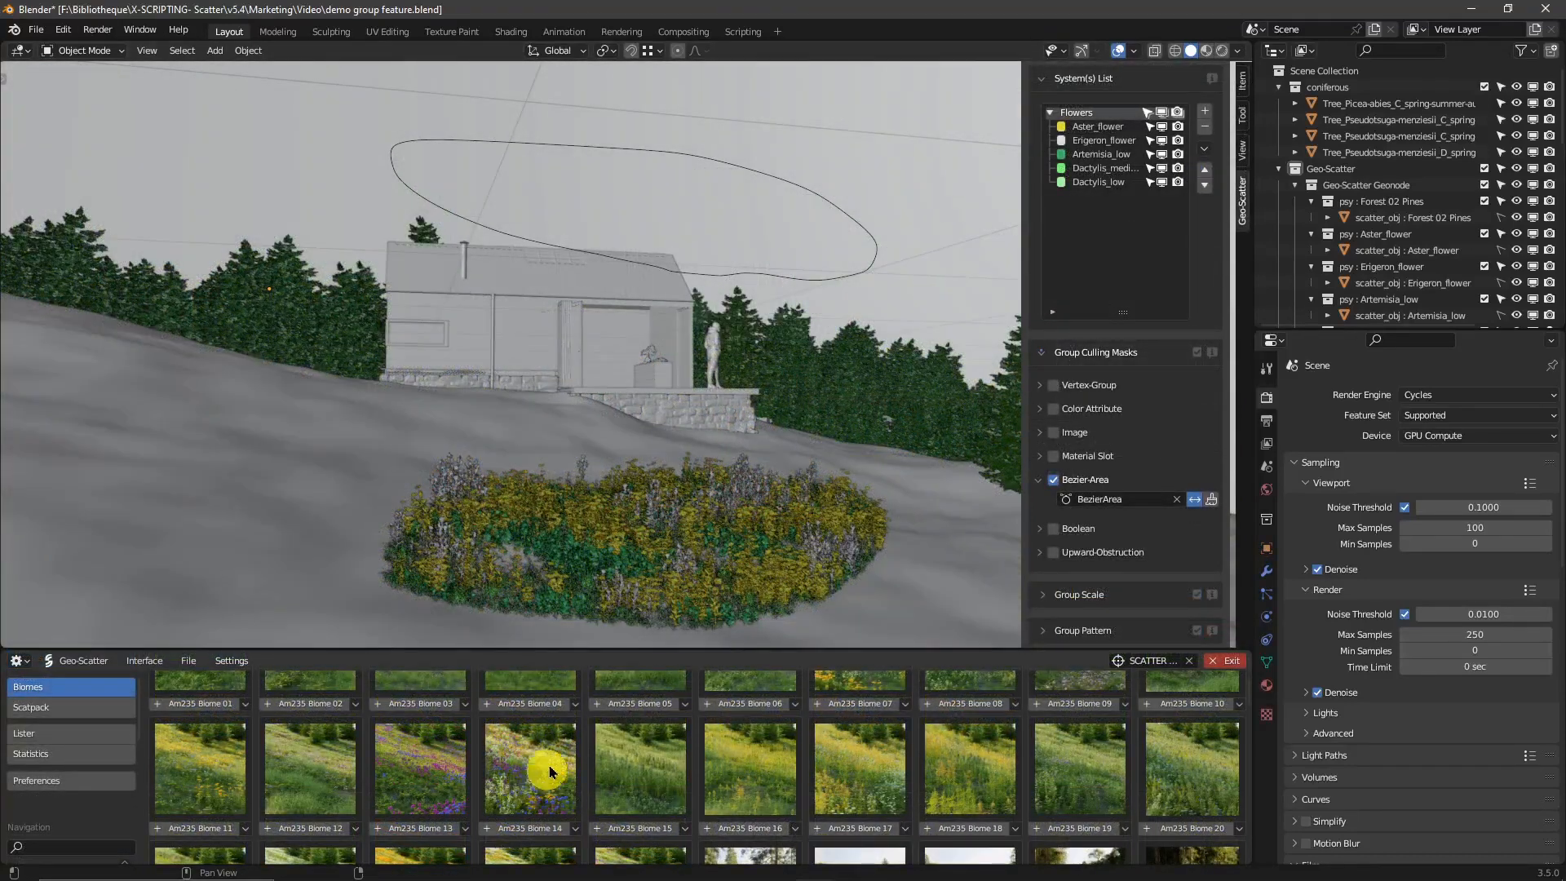
Move the BezierArea curve horizontally toward the slope beside the house, enlarge it and adjust its position.
left_click(622, 261)
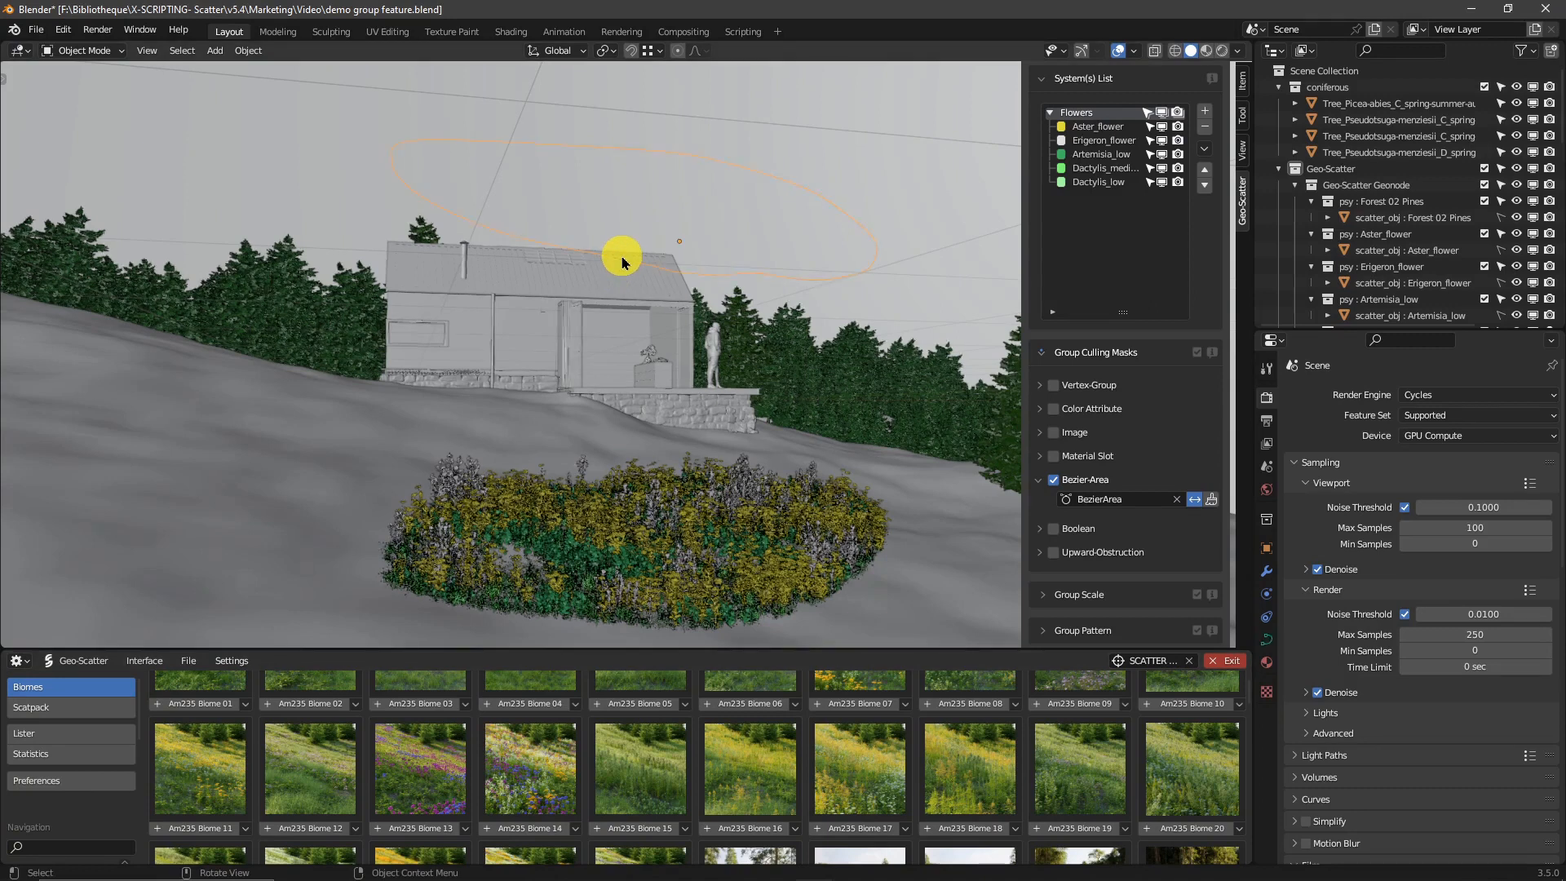
key("g")
key("shift+z")
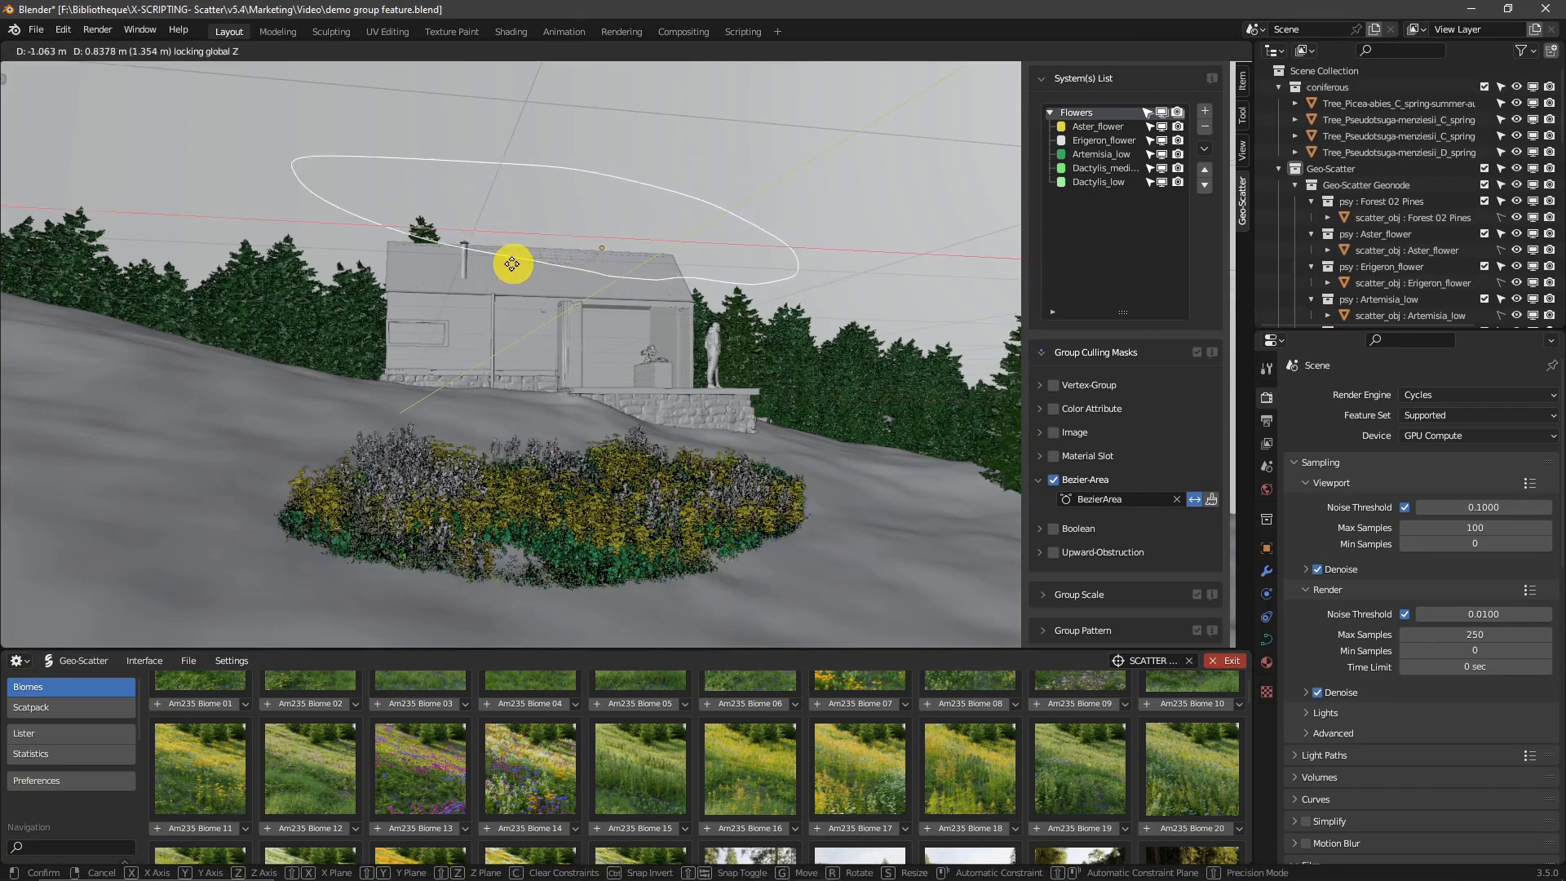
left_click(294, 286)
key("s")
left_click(482, 274)
key("g")
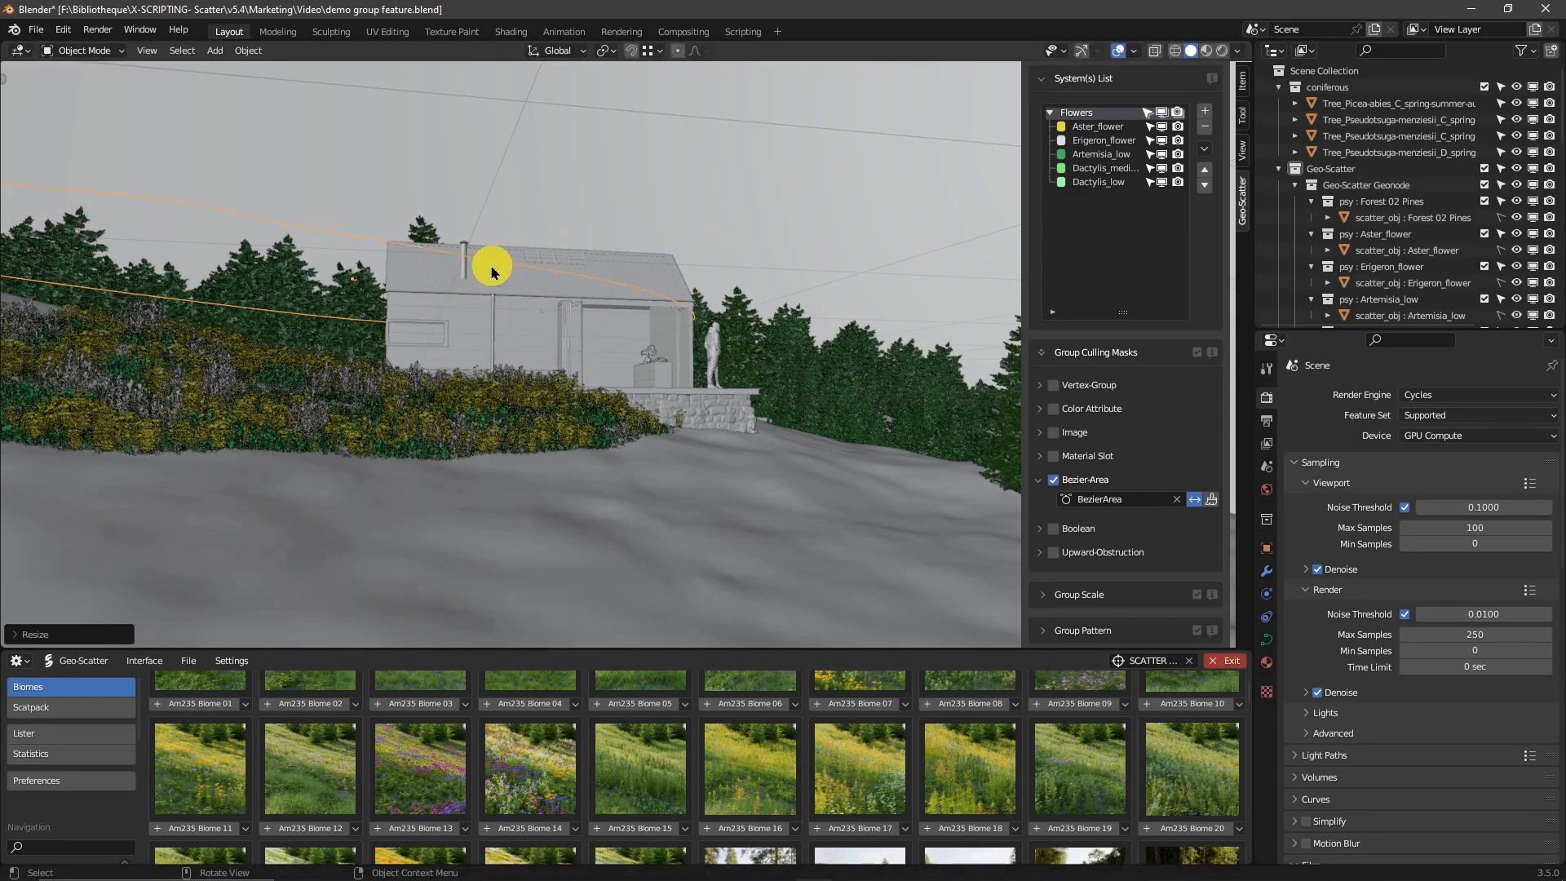
left_click(493, 140)
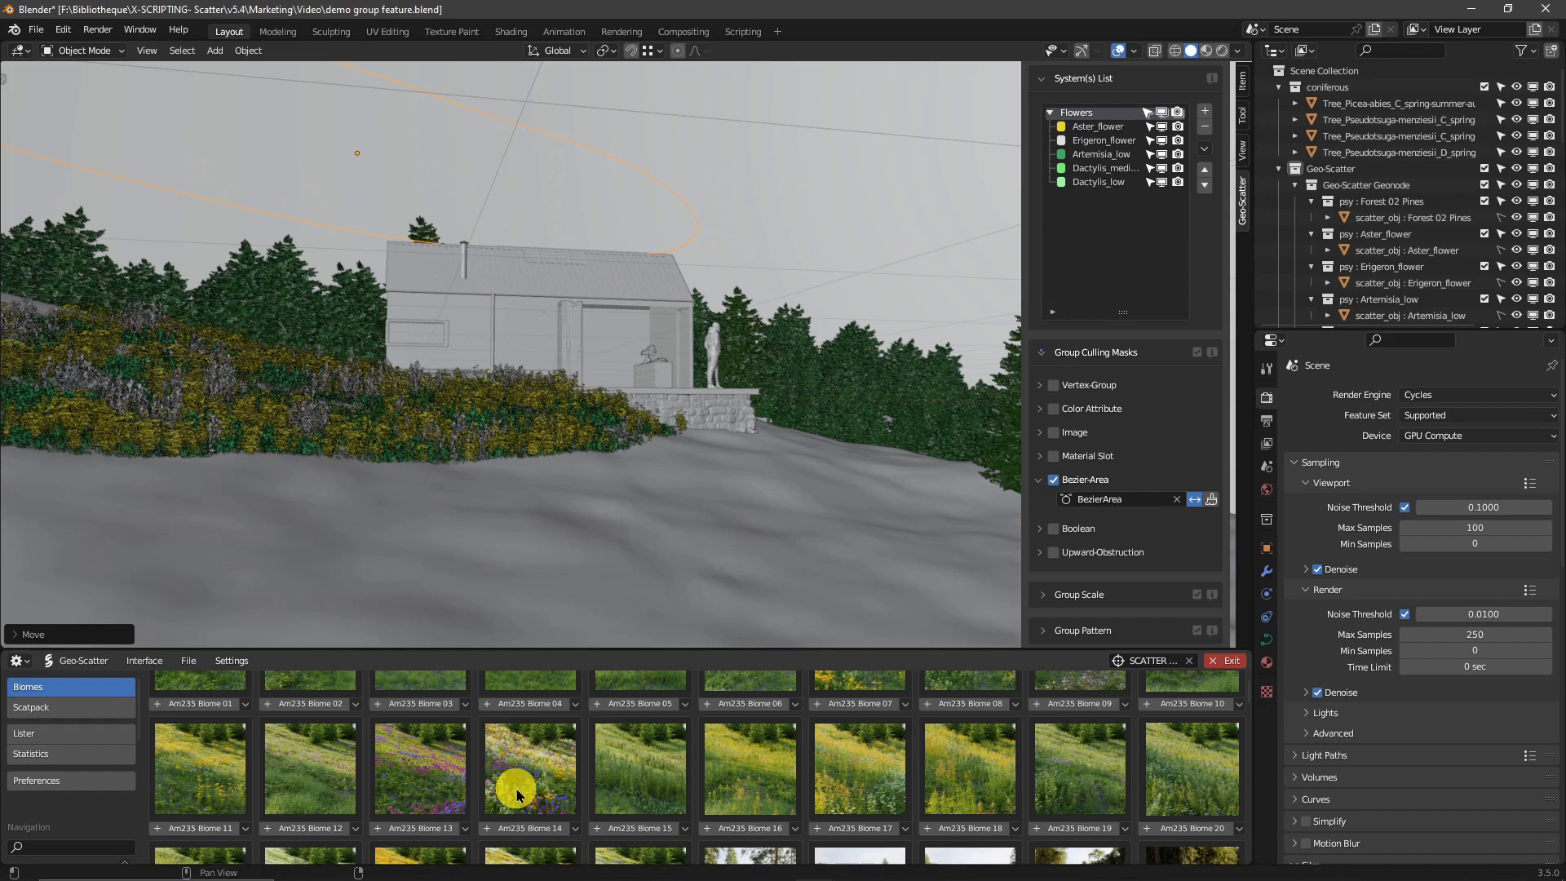
Set the mask for future scatters to Paint Mask with the Bezier-Area type.
left_click(231, 662)
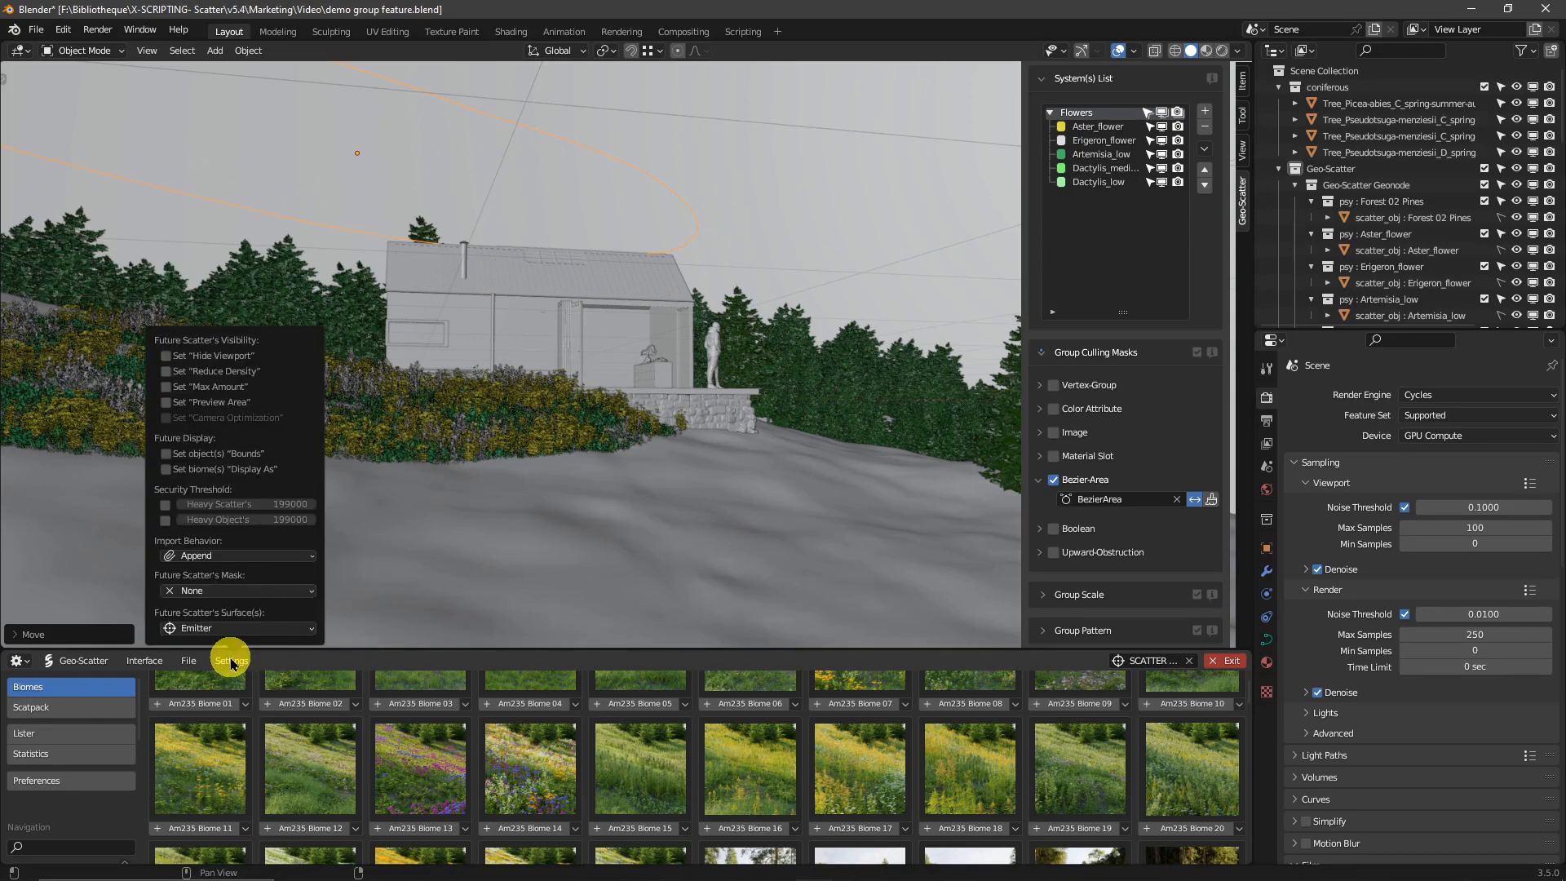
left_click(247, 591)
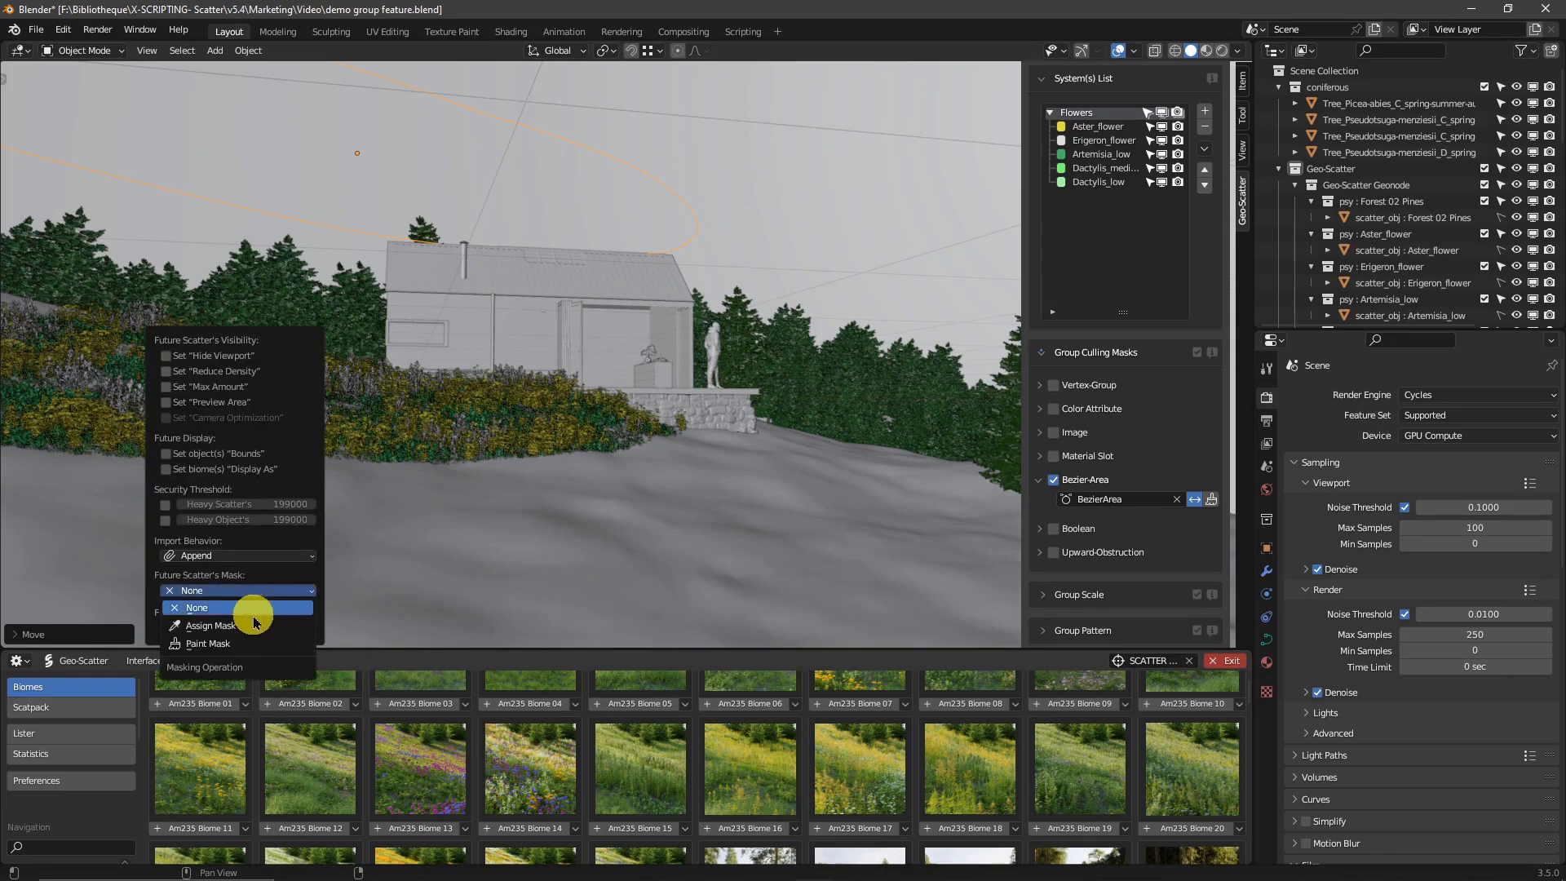
left_click(254, 643)
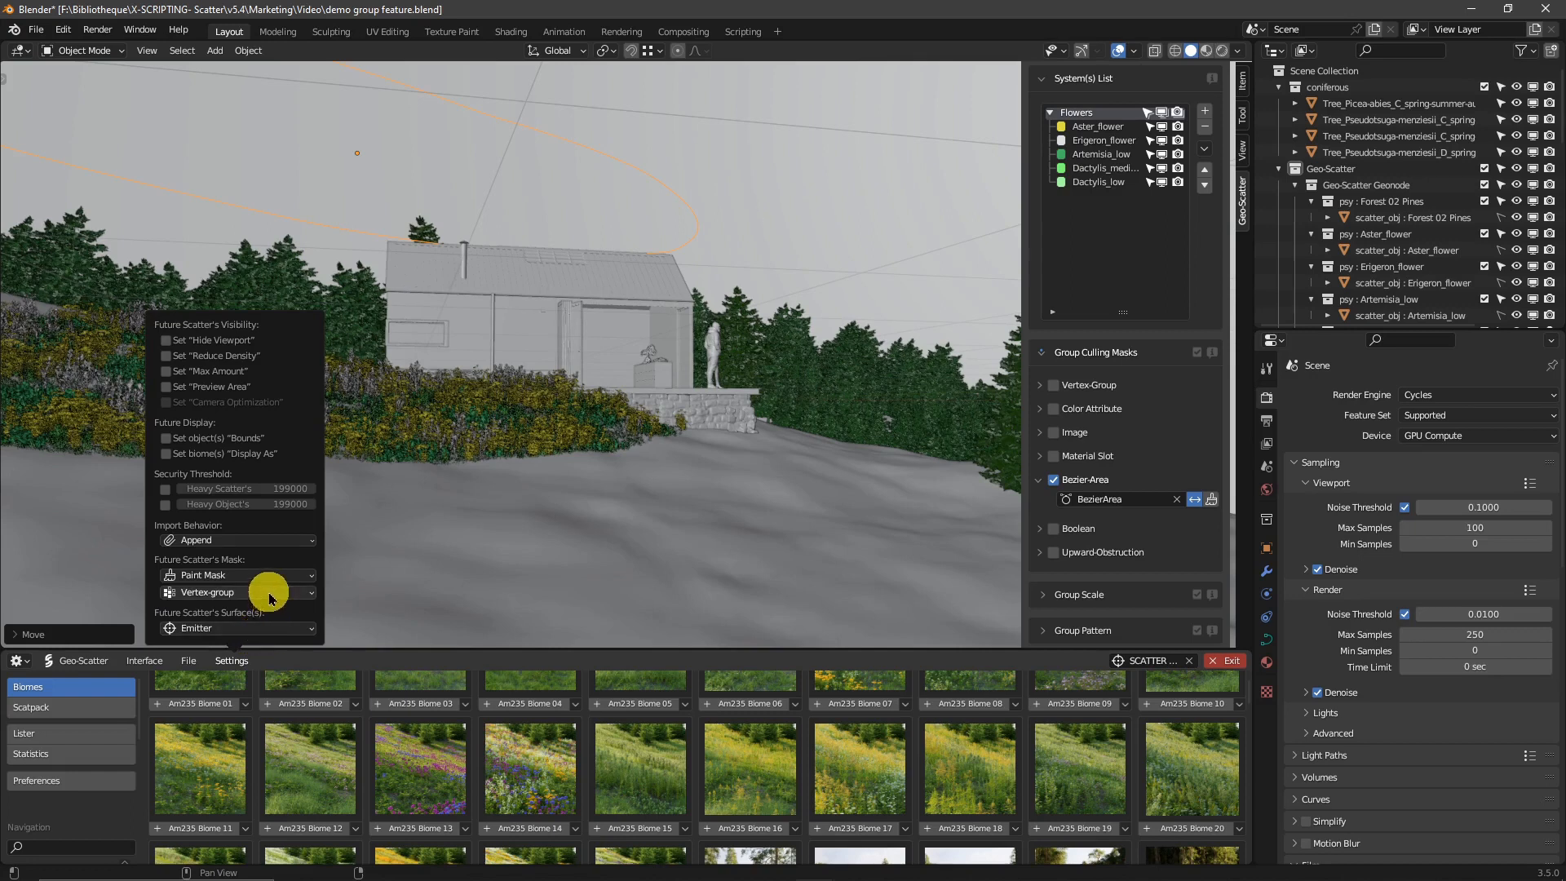
left_click(270, 598)
left_click(269, 649)
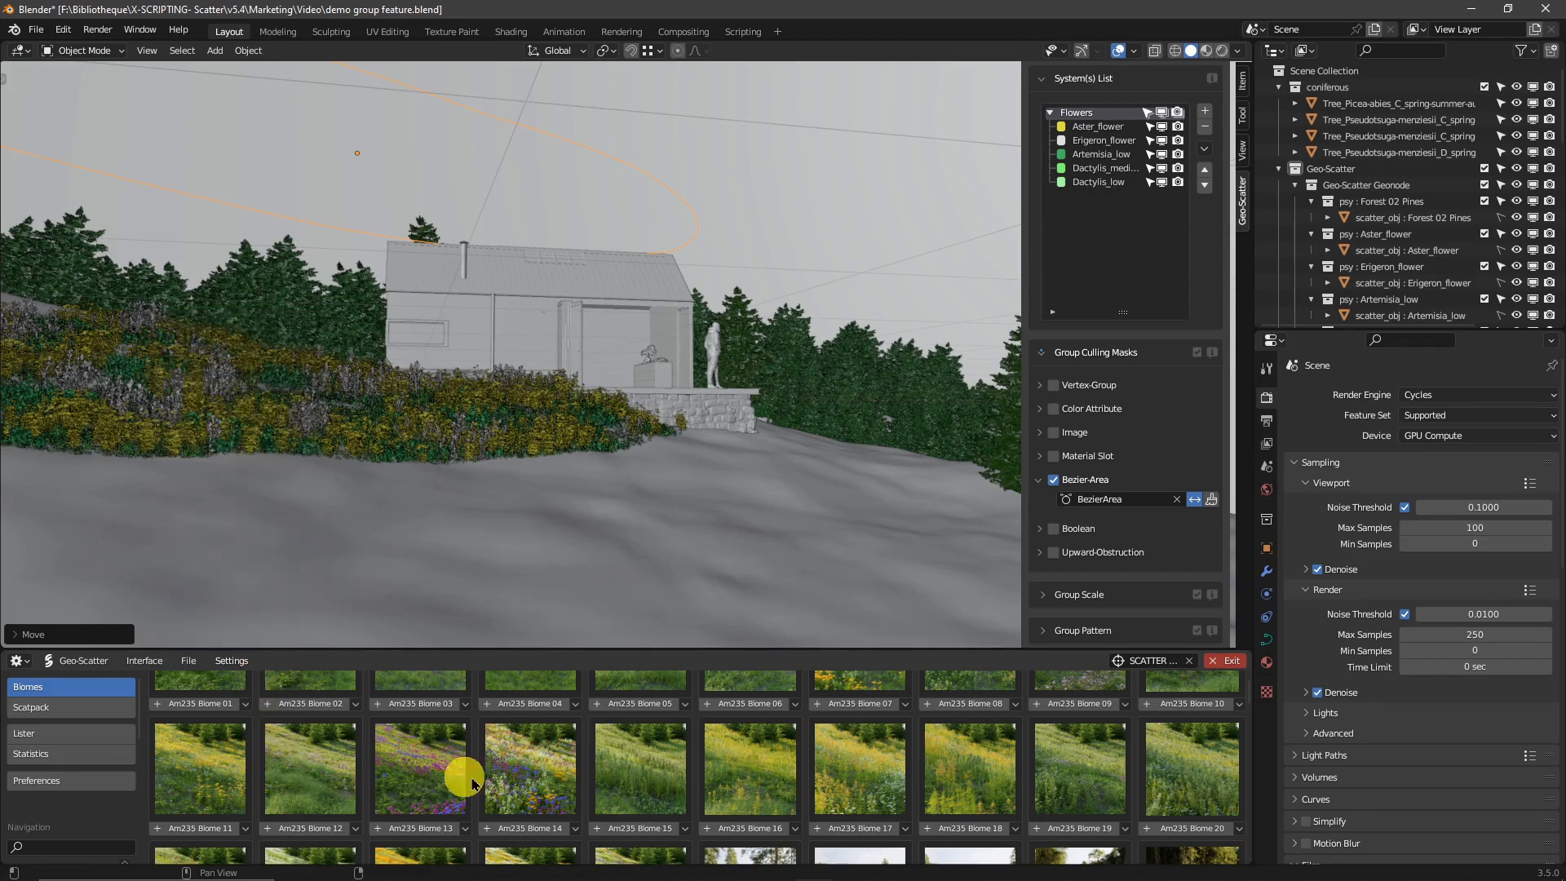
Scatter Am235 Biome 14 inside a Bezier area drawn over the foreground slope, and show the viewport in rendered shading.
left_click(518, 829)
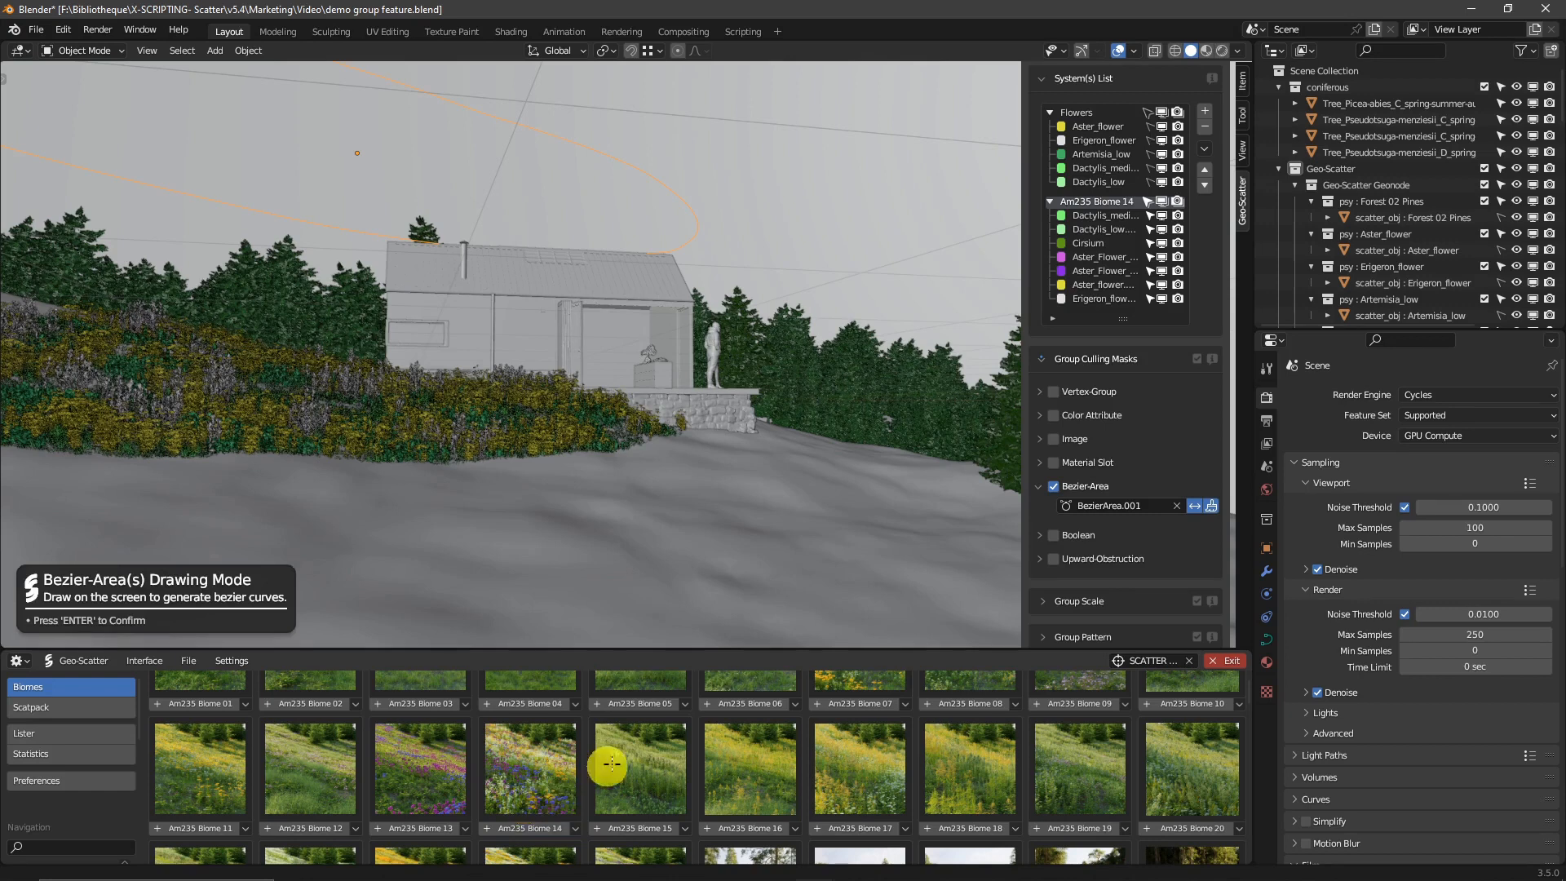
mouse_move(758, 430)
left_mouse_down()
mouse_move(704, 495)
mouse_move(581, 512)
mouse_move(5, 514)
mouse_move(17, 709)
mouse_move(217, 804)
mouse_move(560, 815)
mouse_move(866, 756)
mouse_move(1013, 674)
mouse_move(1040, 572)
mouse_move(1034, 494)
mouse_move(976, 438)
mouse_move(857, 416)
mouse_move(779, 430)
left_mouse_up()
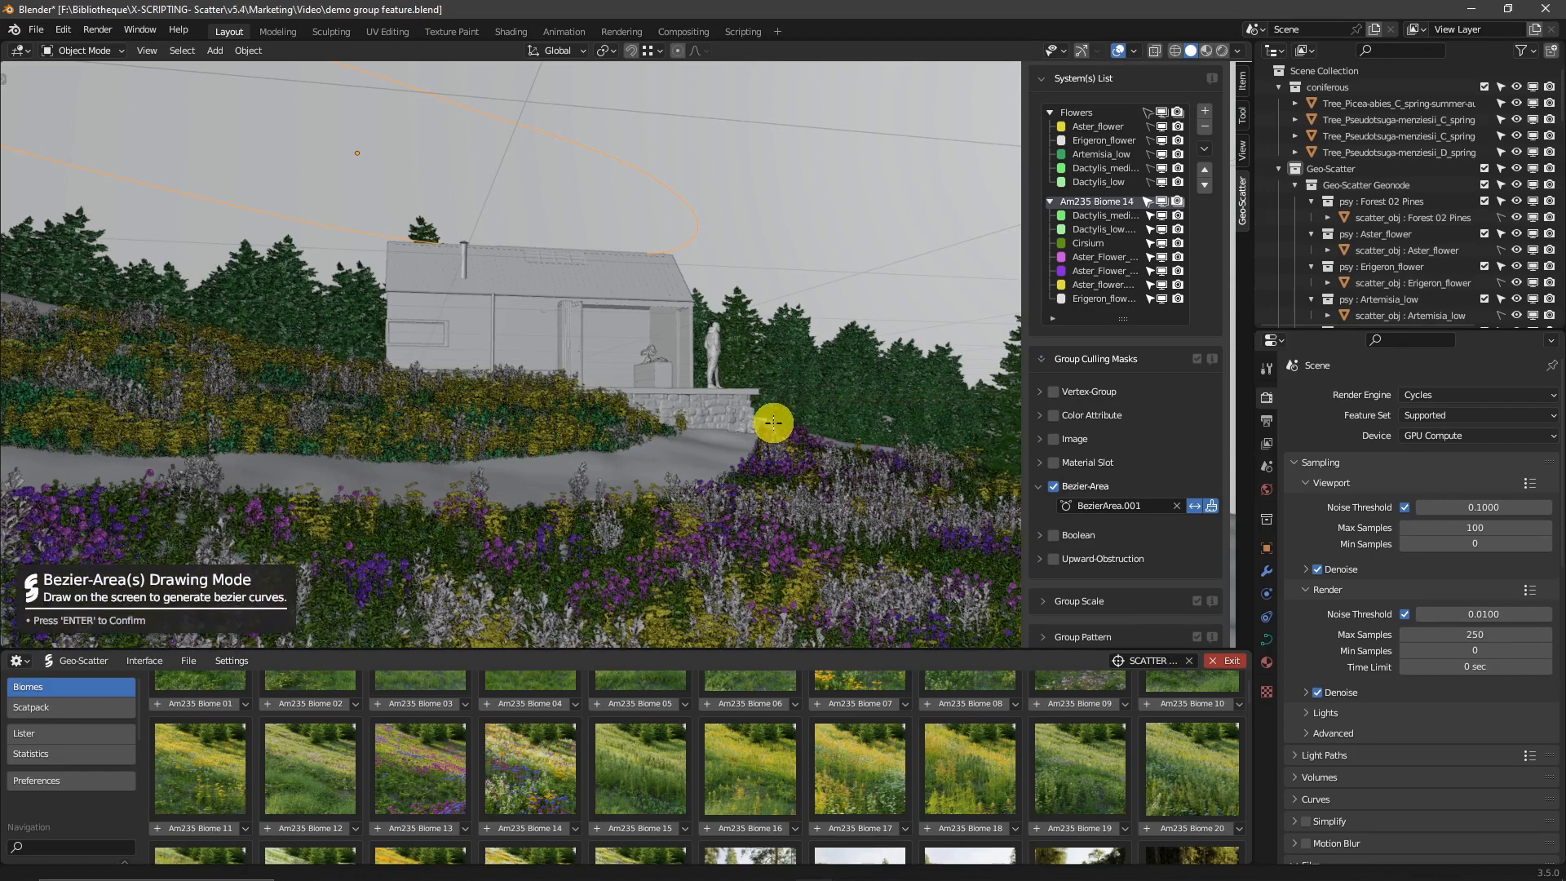
key("Return")
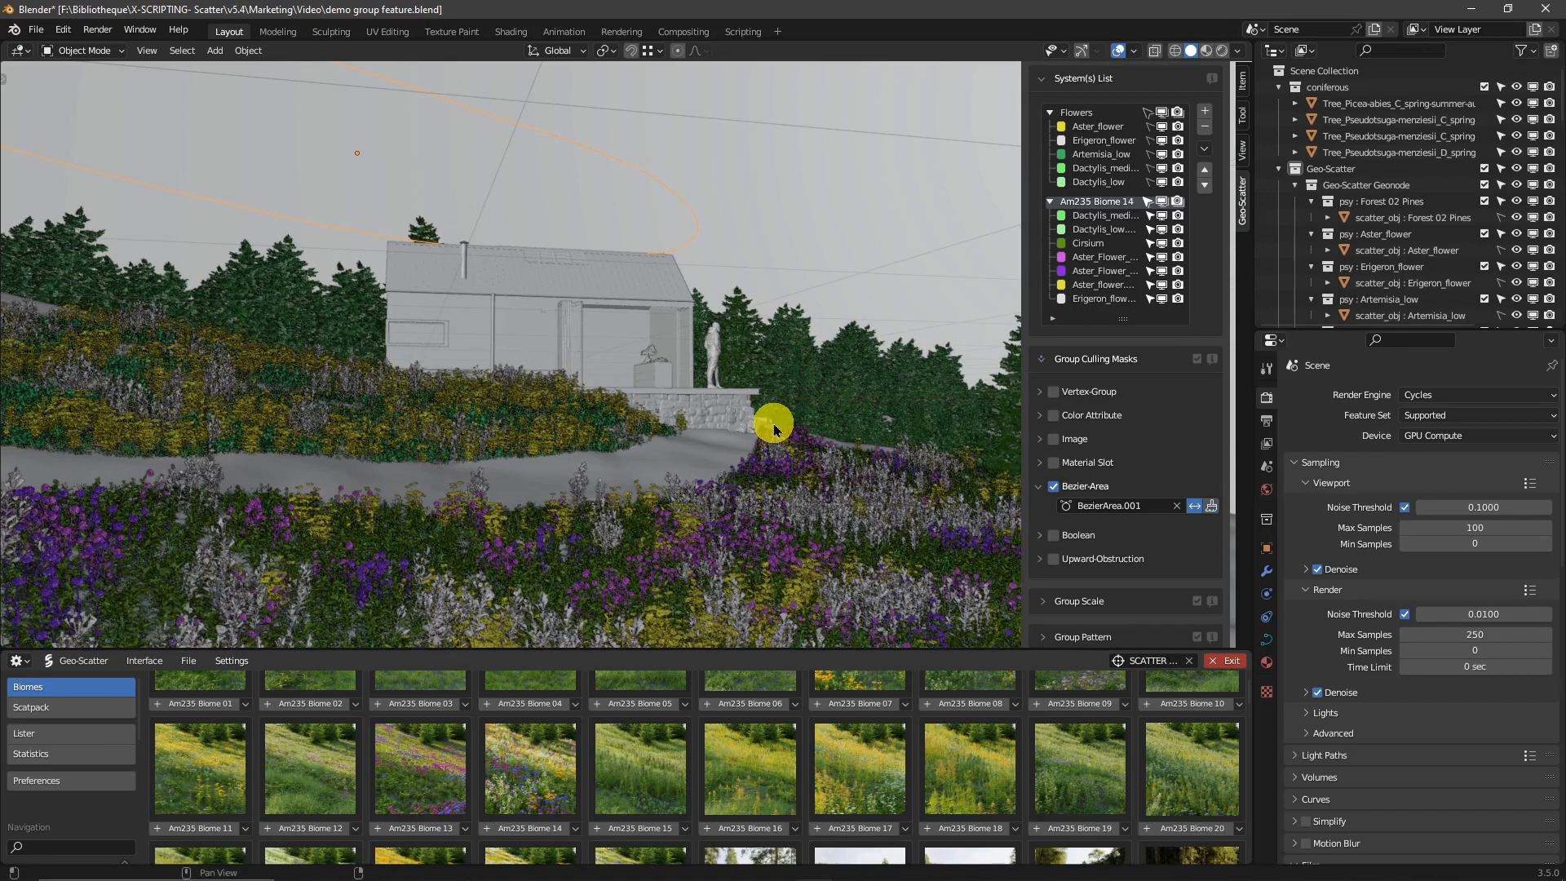
left_click(1222, 52)
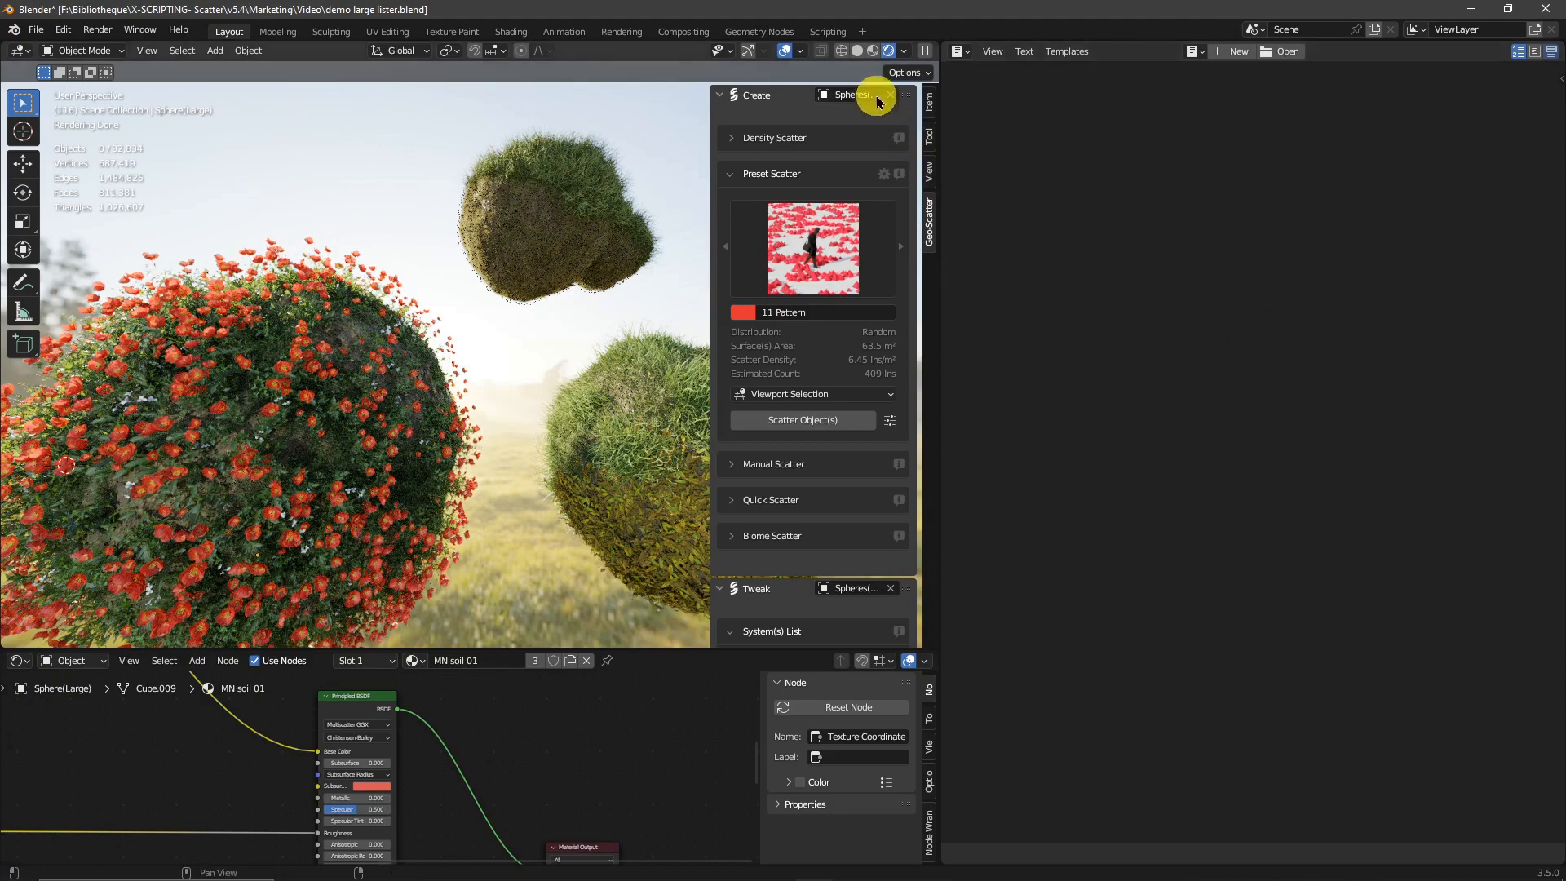
Show the spheres scene in solid shading without the sidebar, and turn the text editor into Geo-Scatter's plugin manager via the add-on preferences.
left_click(857, 52)
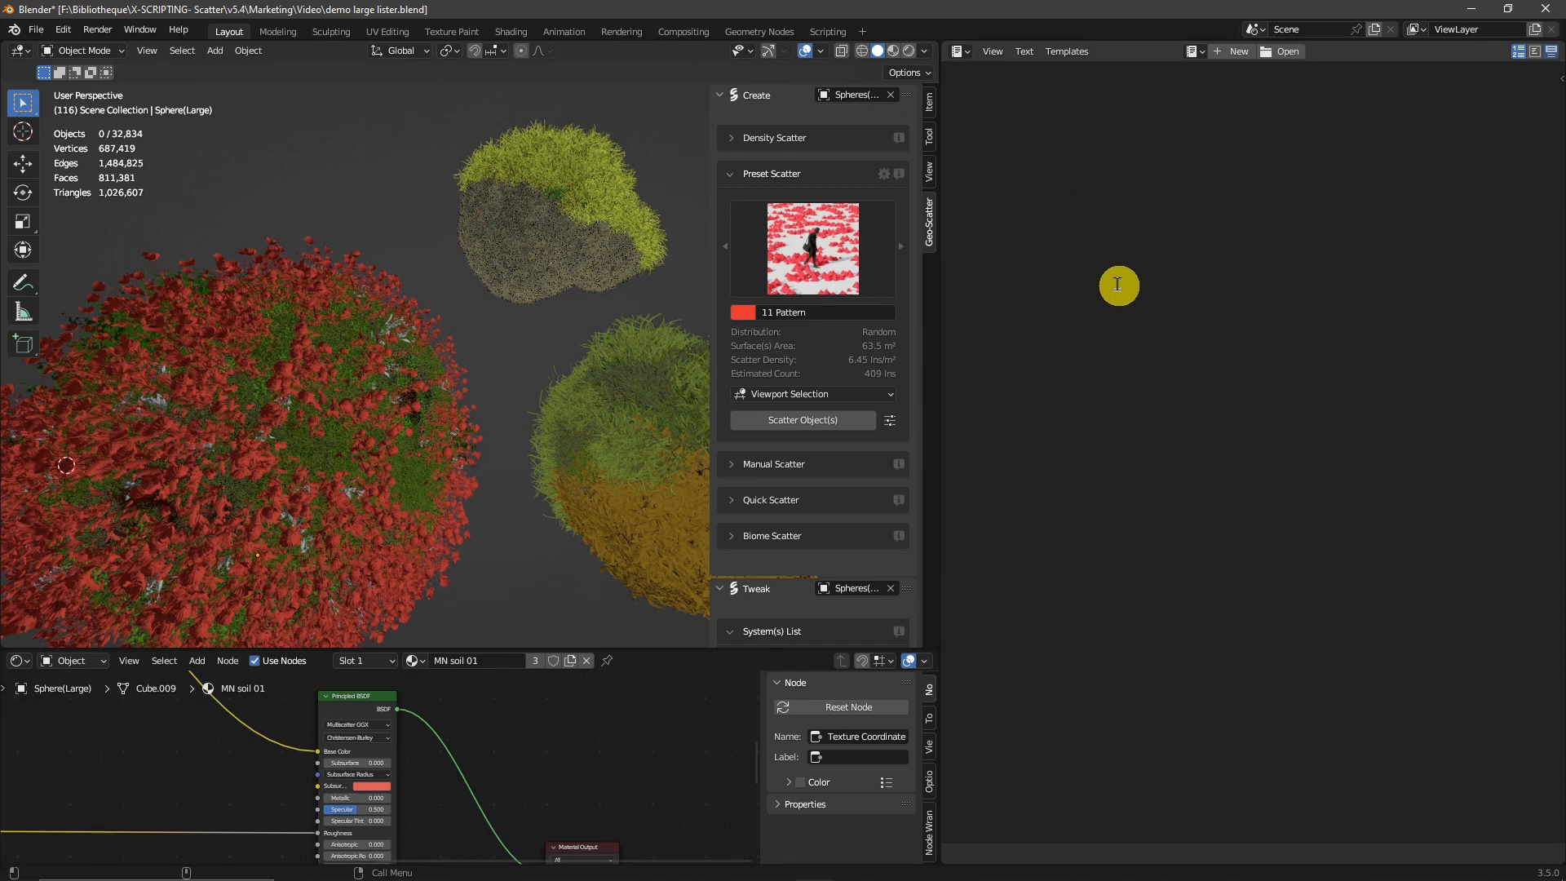
key("n")
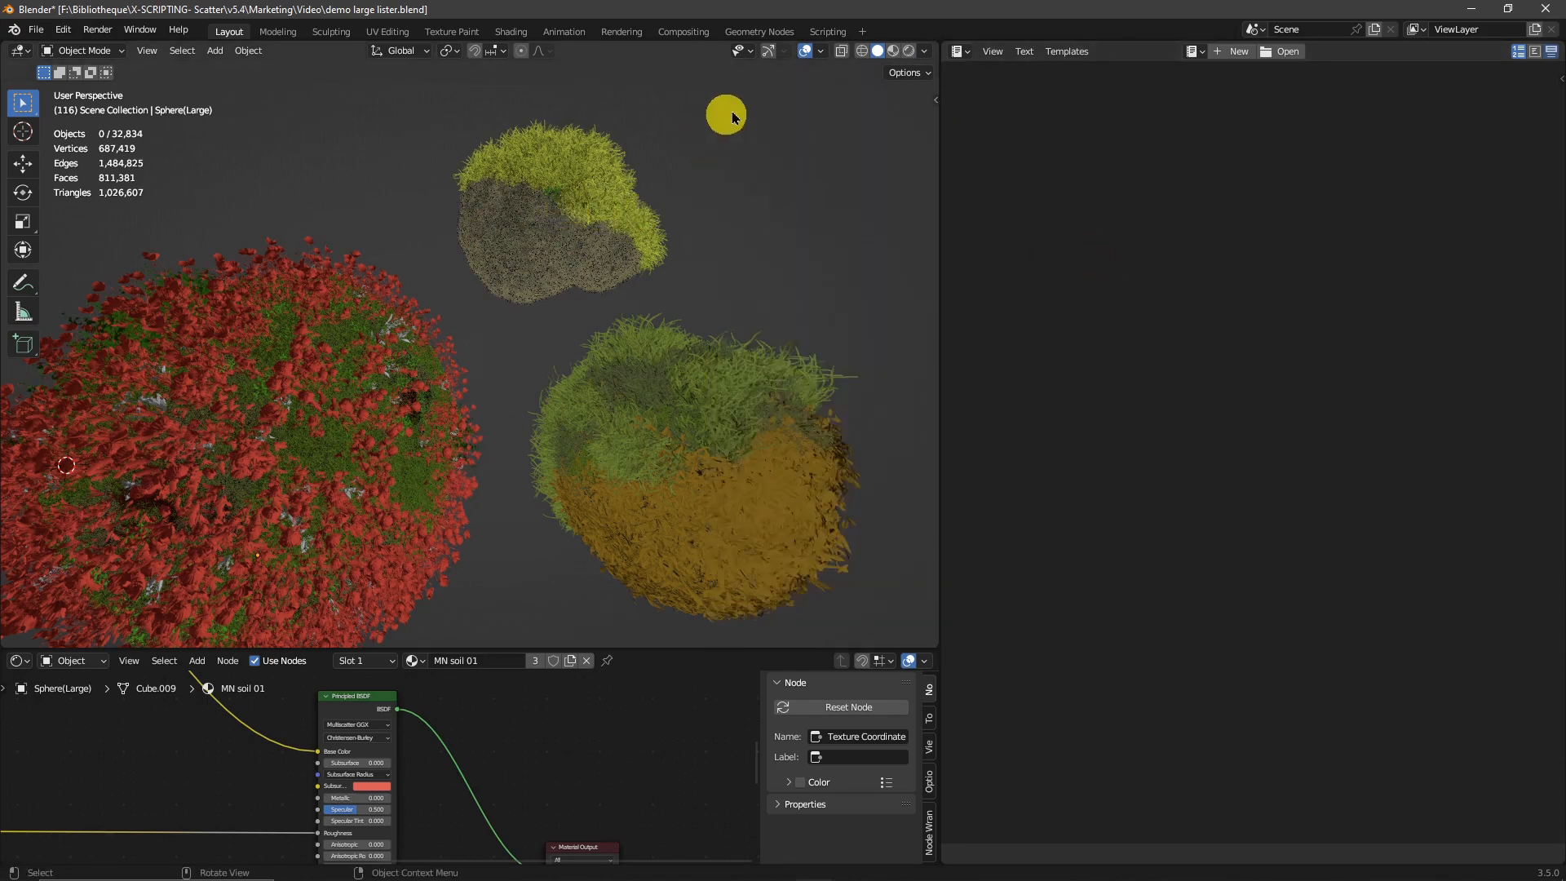
left_click(960, 52)
left_click(915, 187)
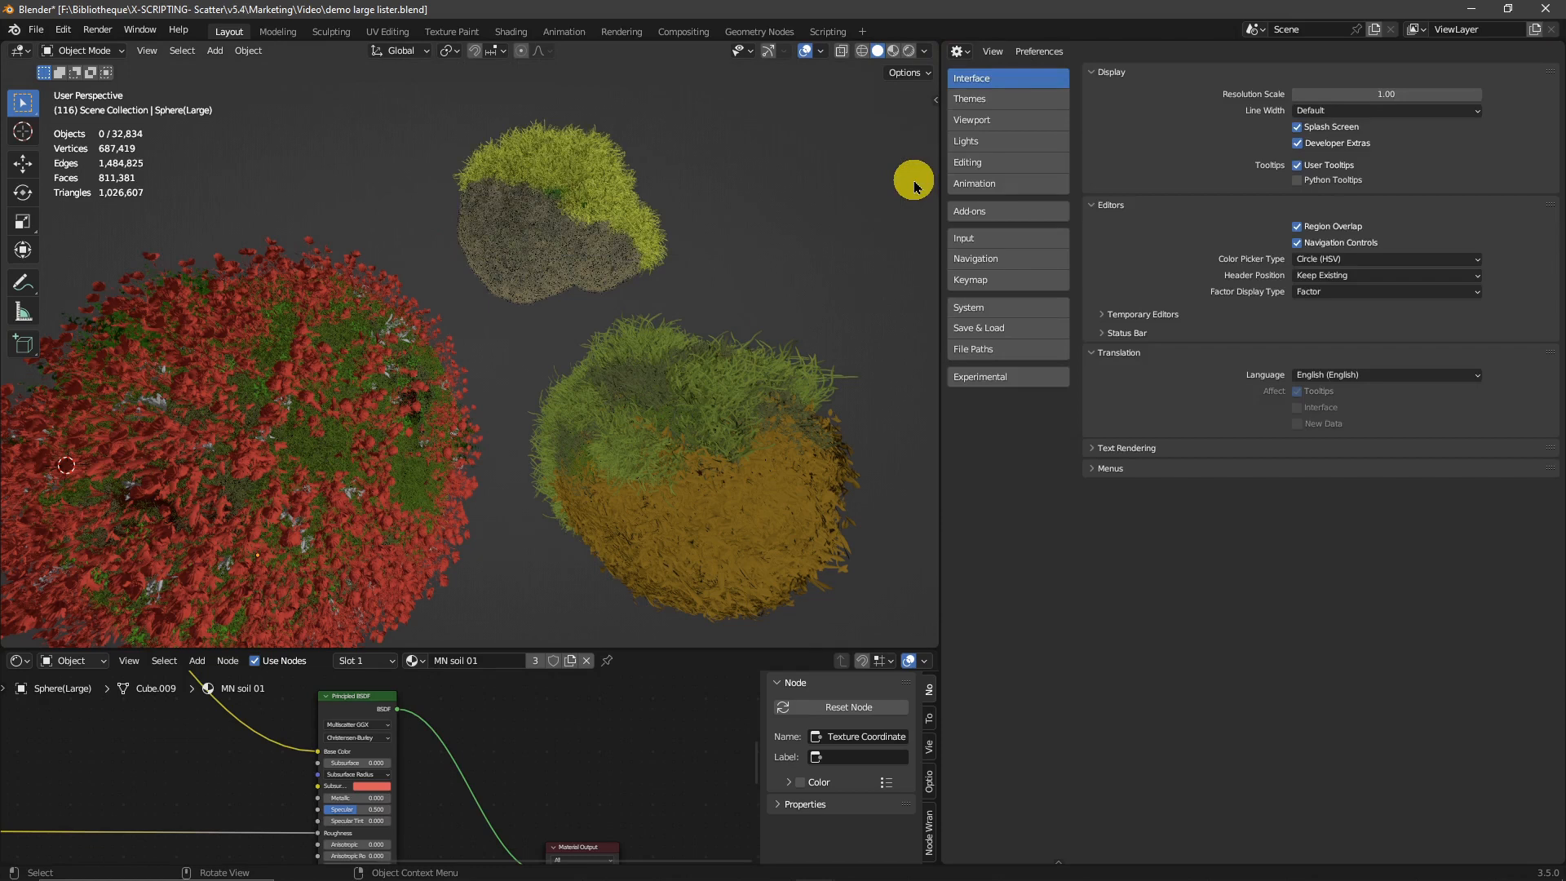
left_click(993, 214)
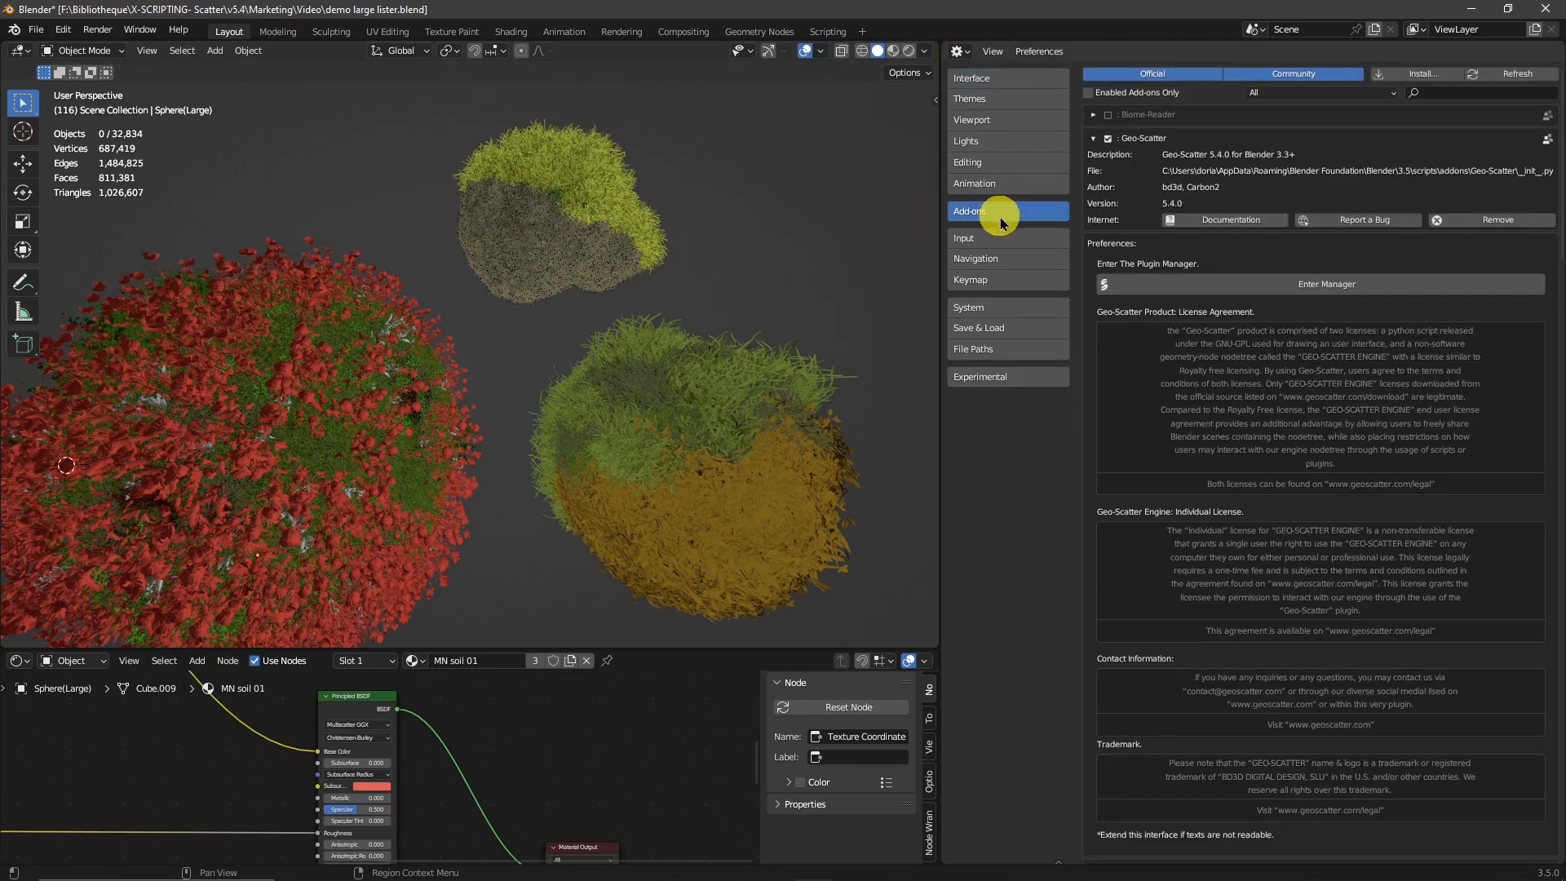
left_click(1211, 284)
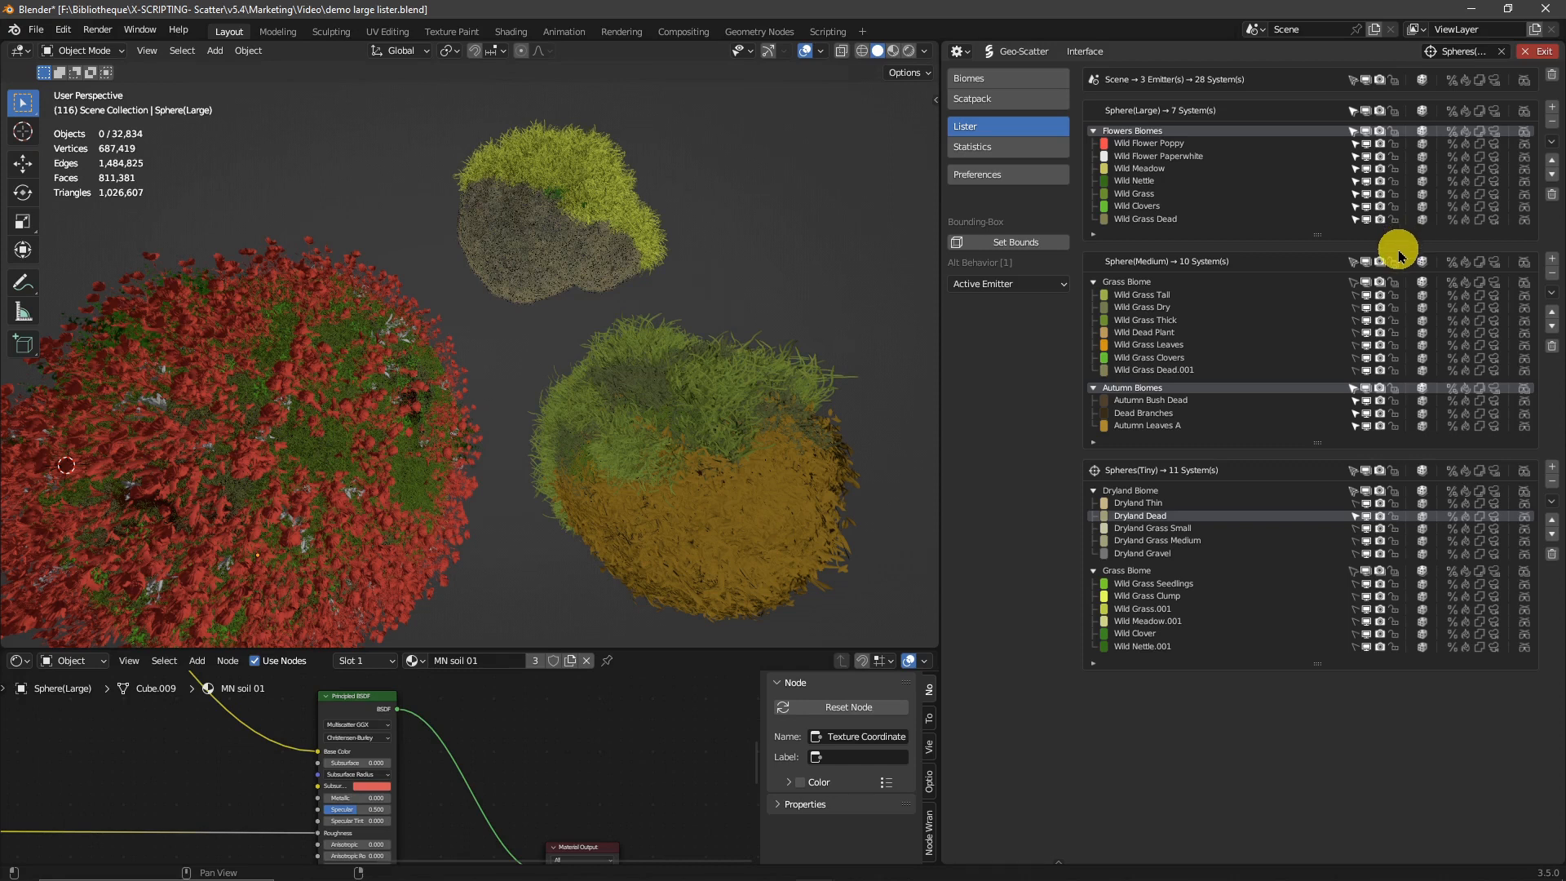
In the Lister, toggle the lock and the display option of Wild Grass Tall on and off.
left_click(1394, 295)
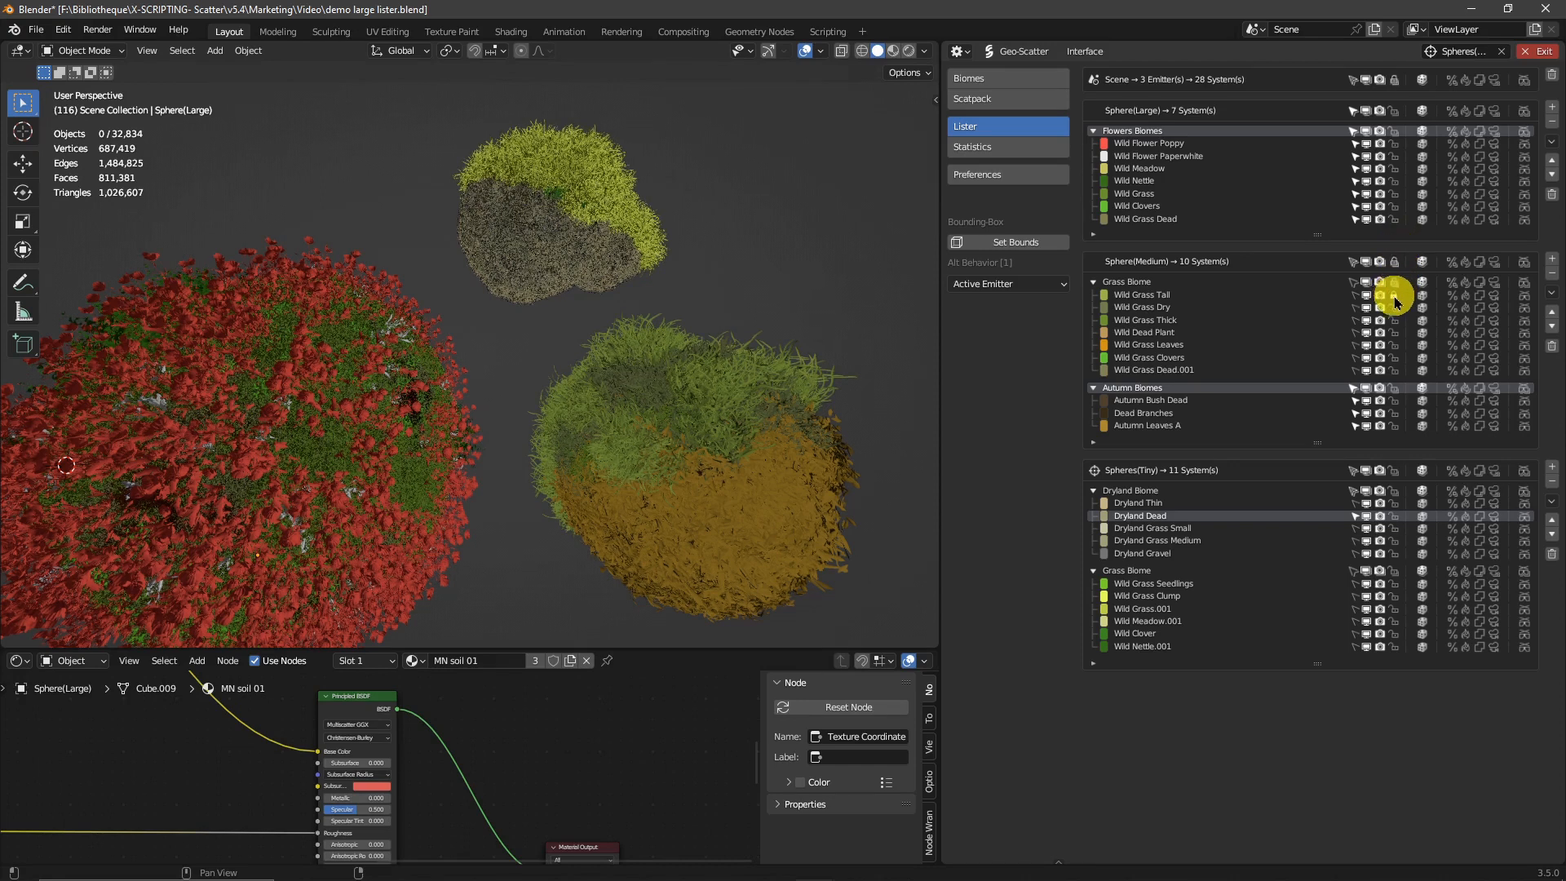
left_click(1394, 296)
left_click(1419, 296)
left_click(1421, 297)
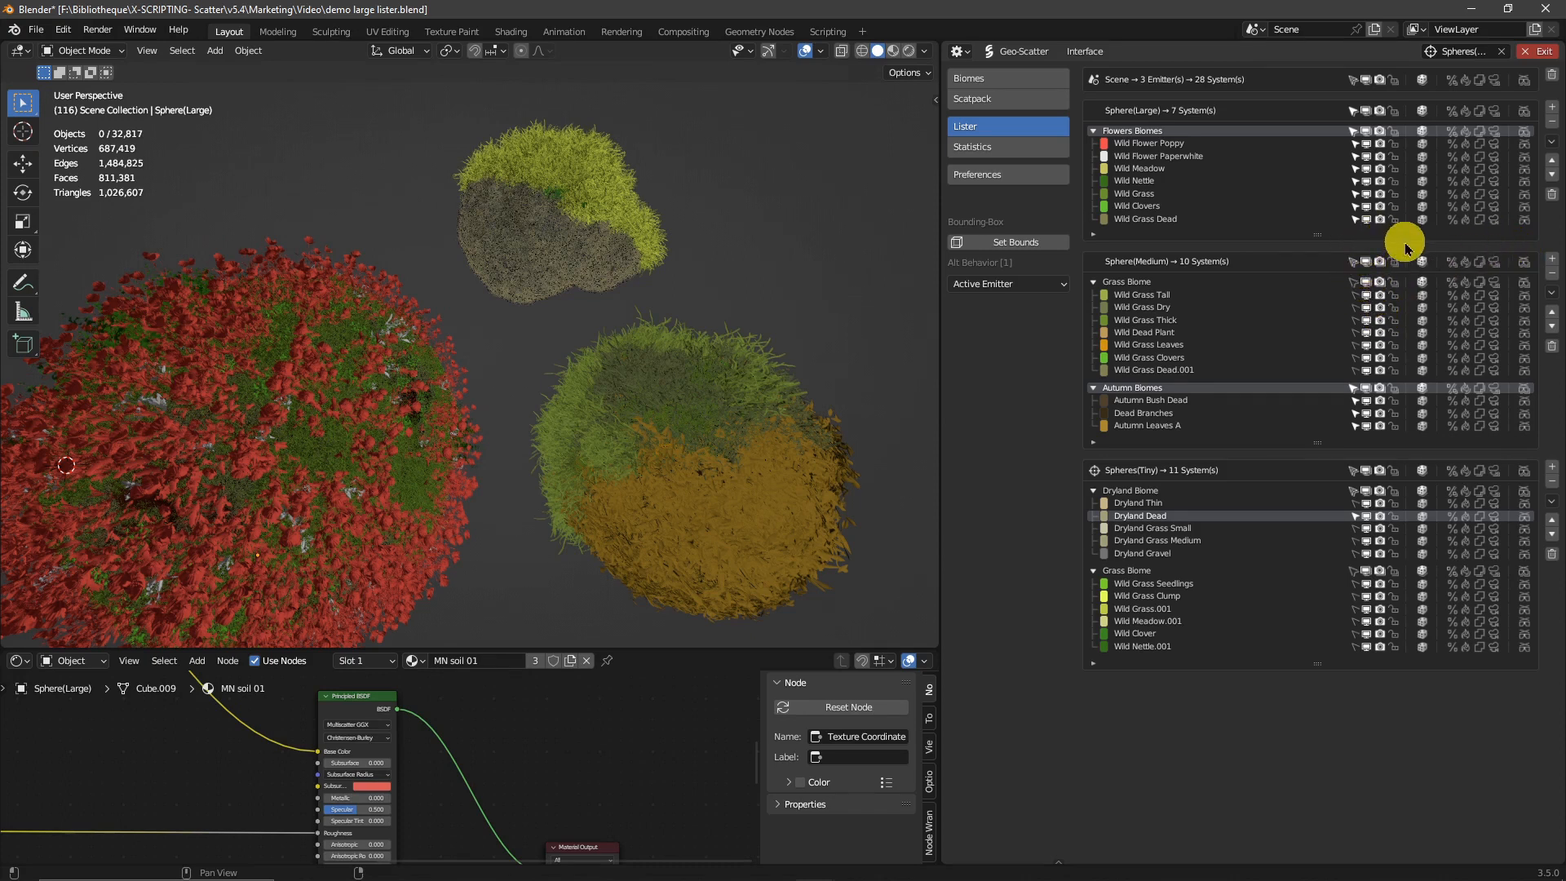
Hide and show all systems of Sphere(Medium) in the viewport, and do the same for all systems in the scene.
left_click(1368, 263)
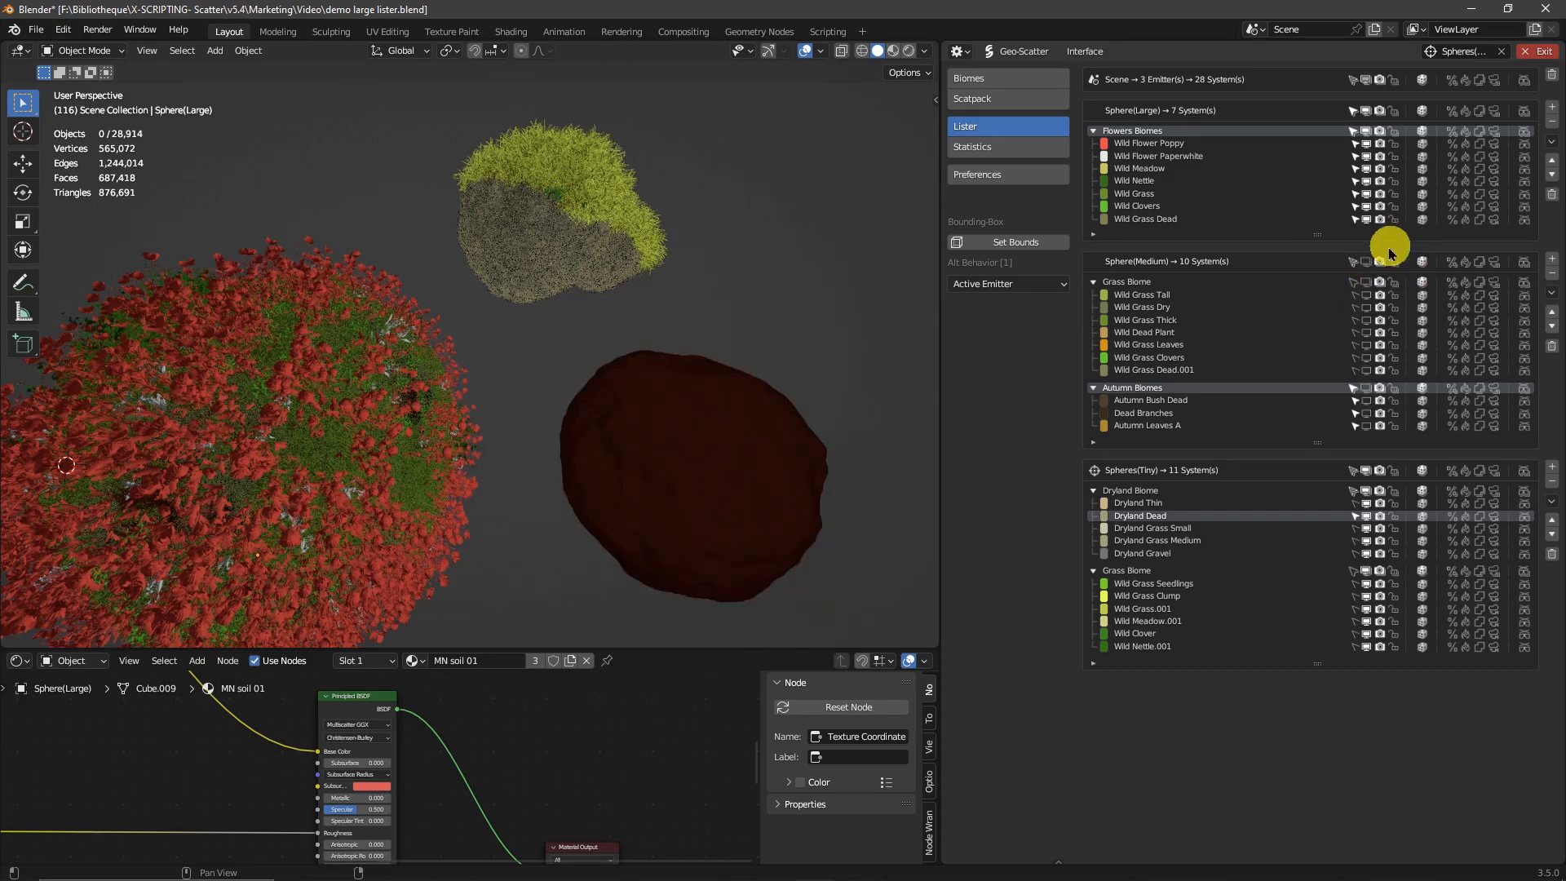
left_click(1370, 262)
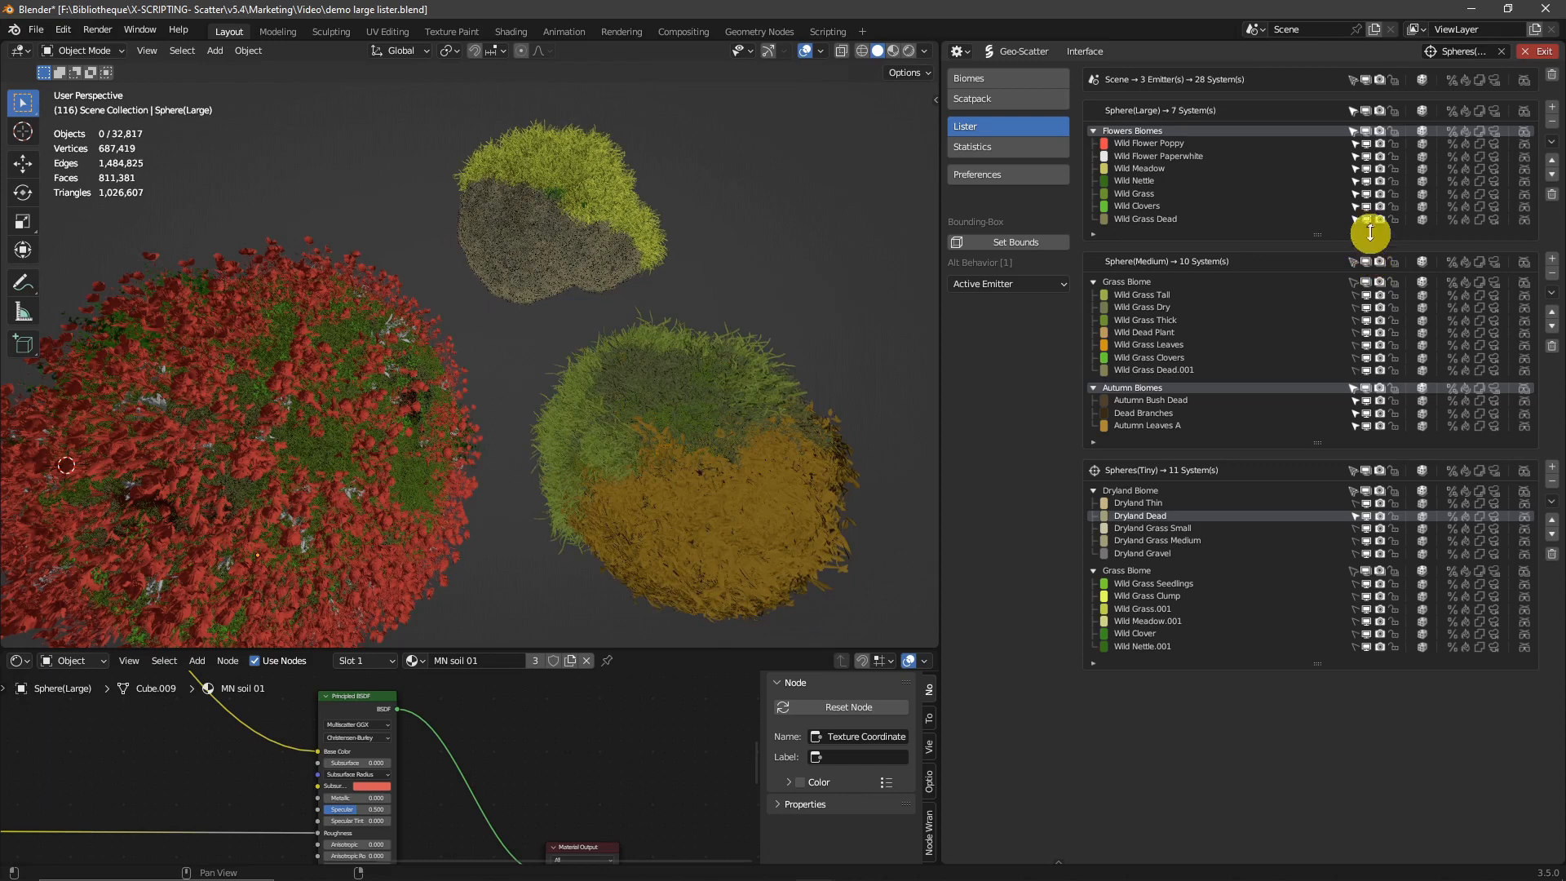
left_click(1365, 80)
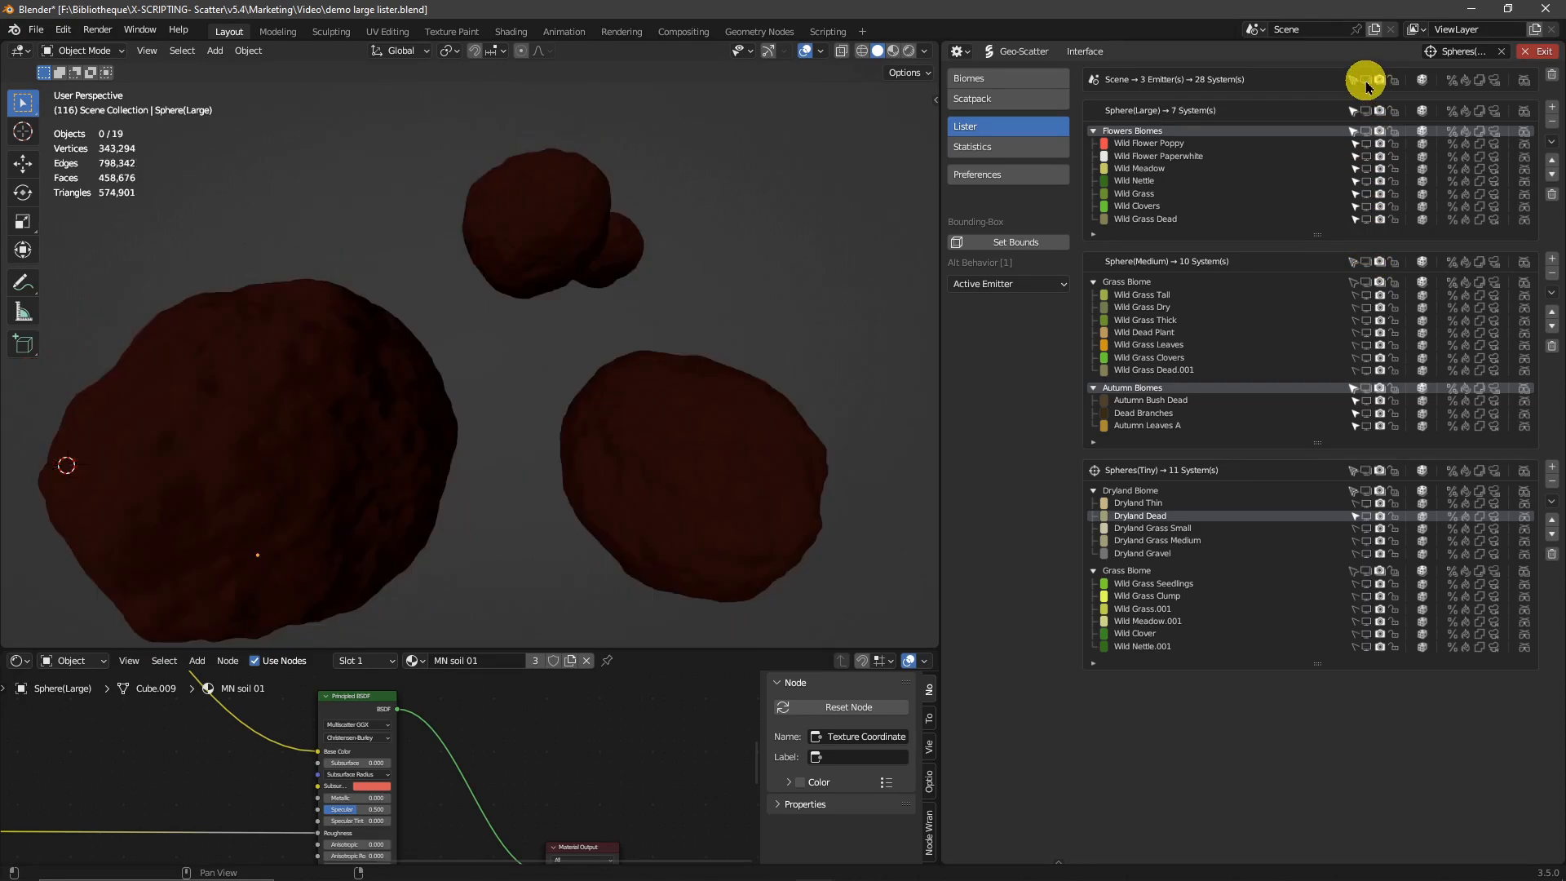
left_click(1365, 81)
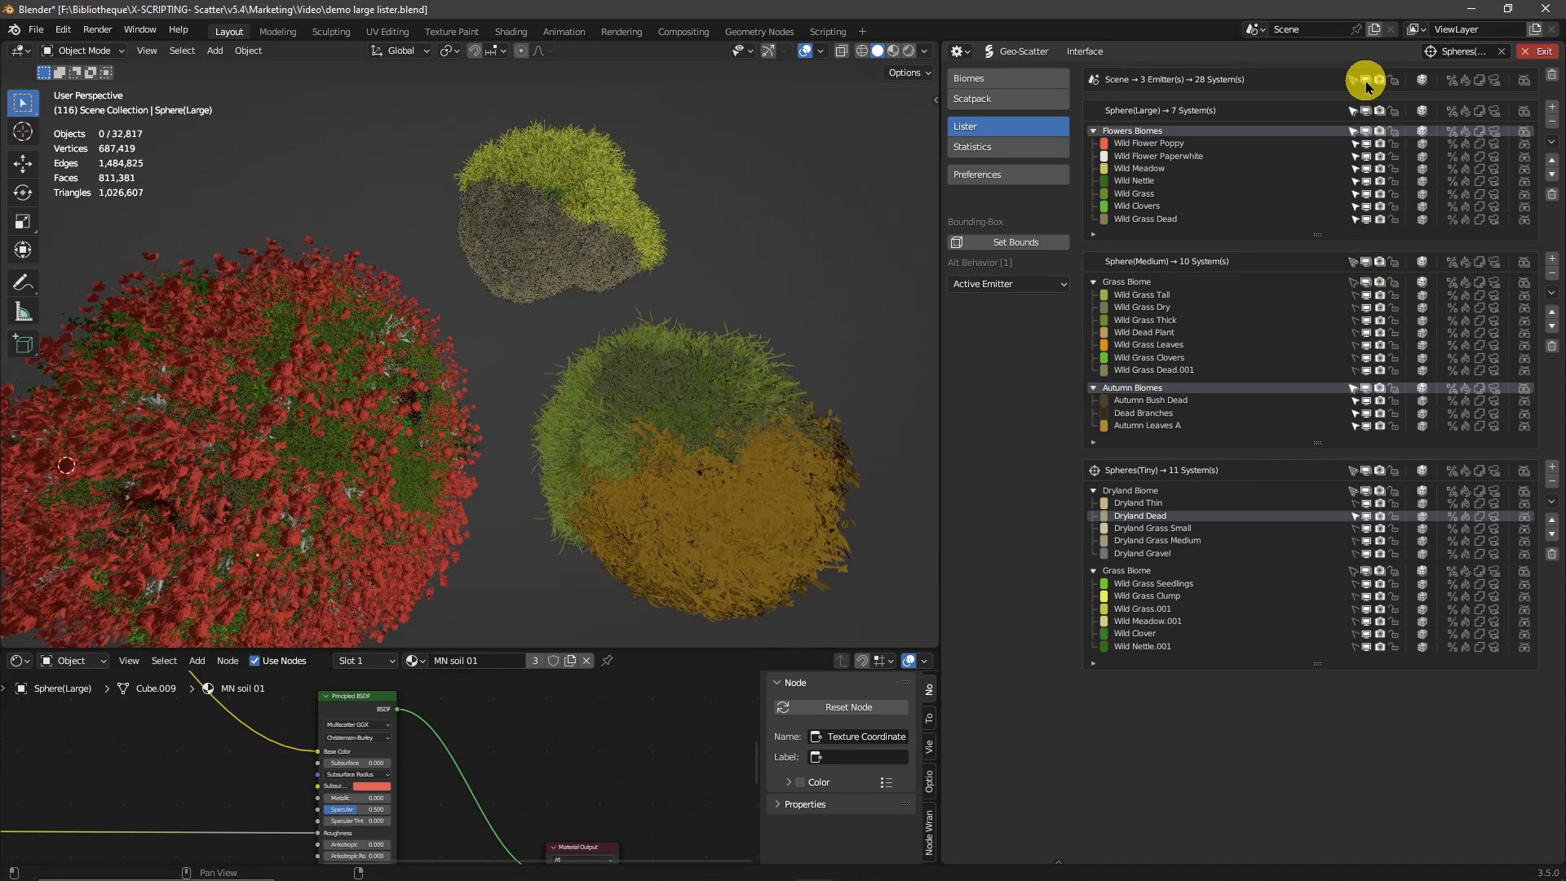
Enable camera optimization for every scatter system in the scene from the Lister and look through the camera.
left_click(1494, 80)
key("KP_0")
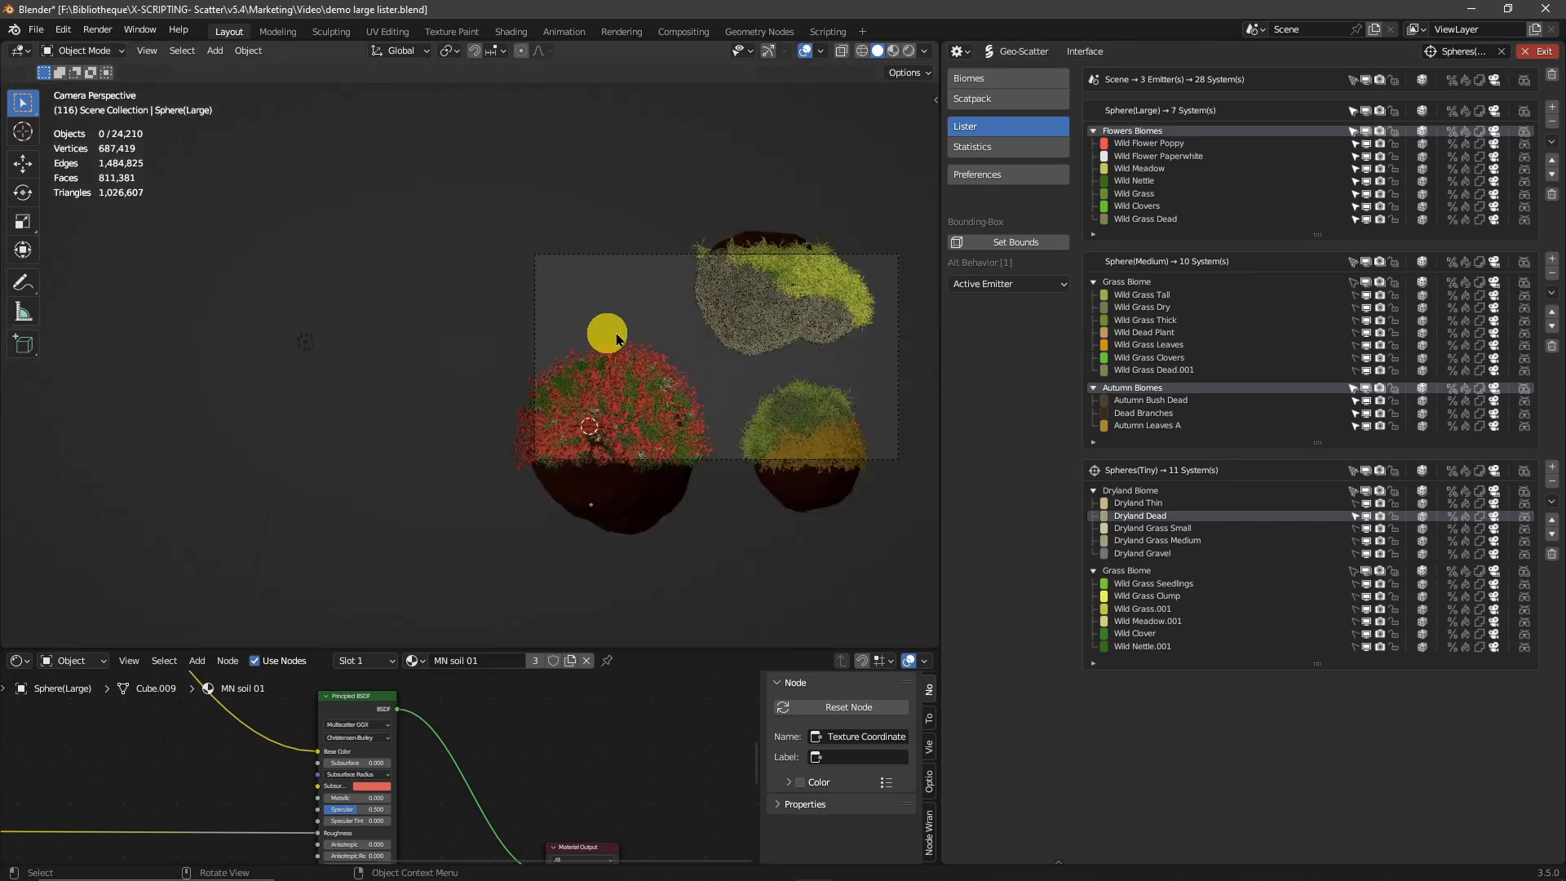
left_click(1522, 81)
left_click(1523, 84)
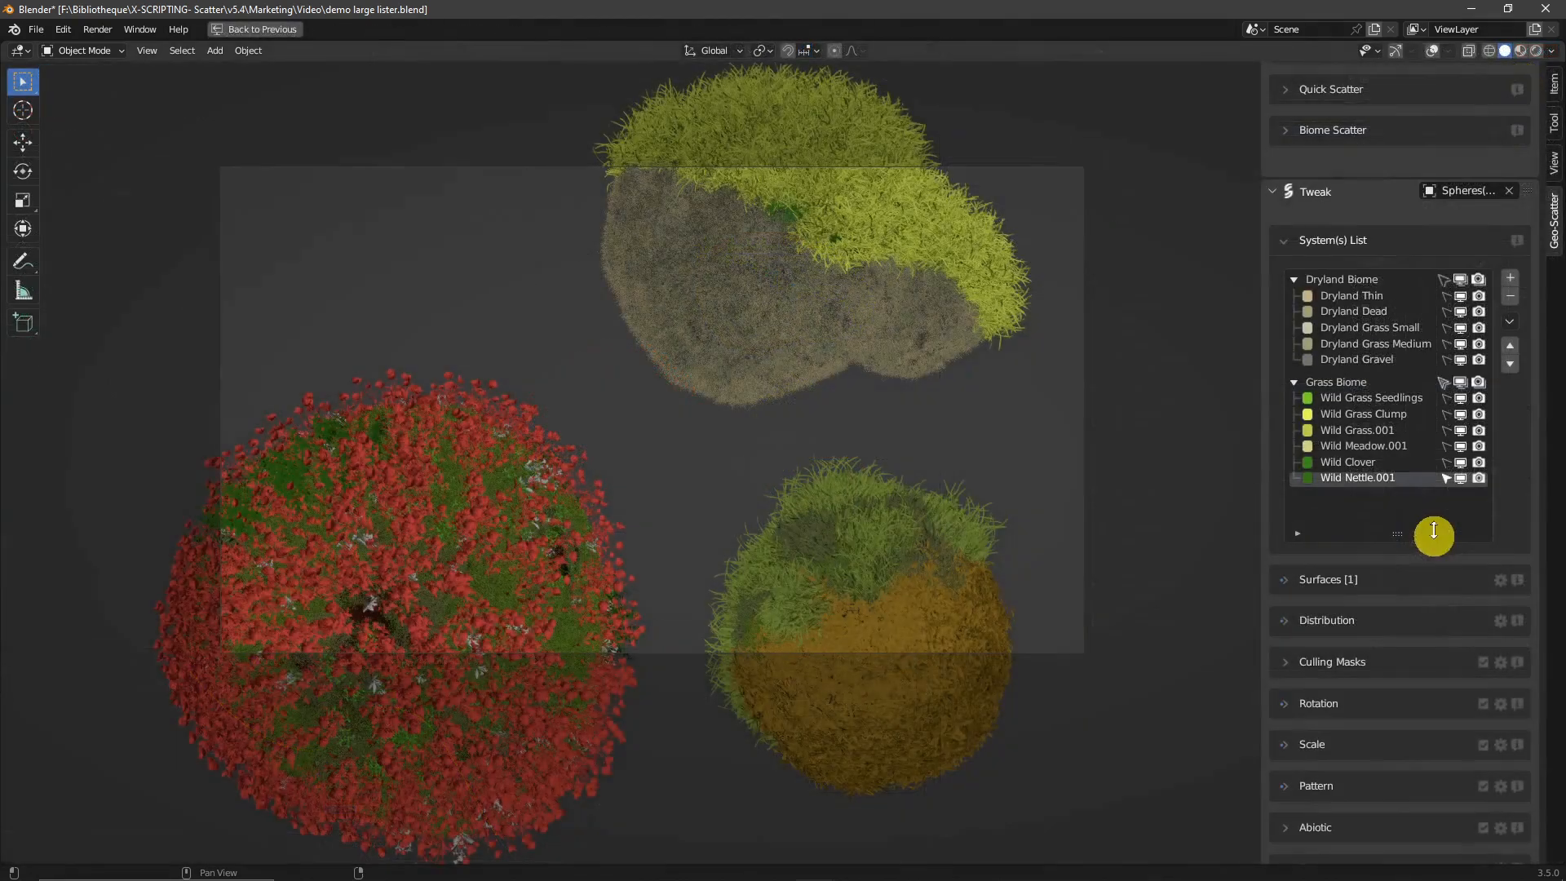
Enable Cam Optimization in the visibility settings of the Wild Nettle.001 system and expand its options.
middle_click_drag(1419, 560, 1395, 81)
middle_click_drag(1417, 628, 1432, 322)
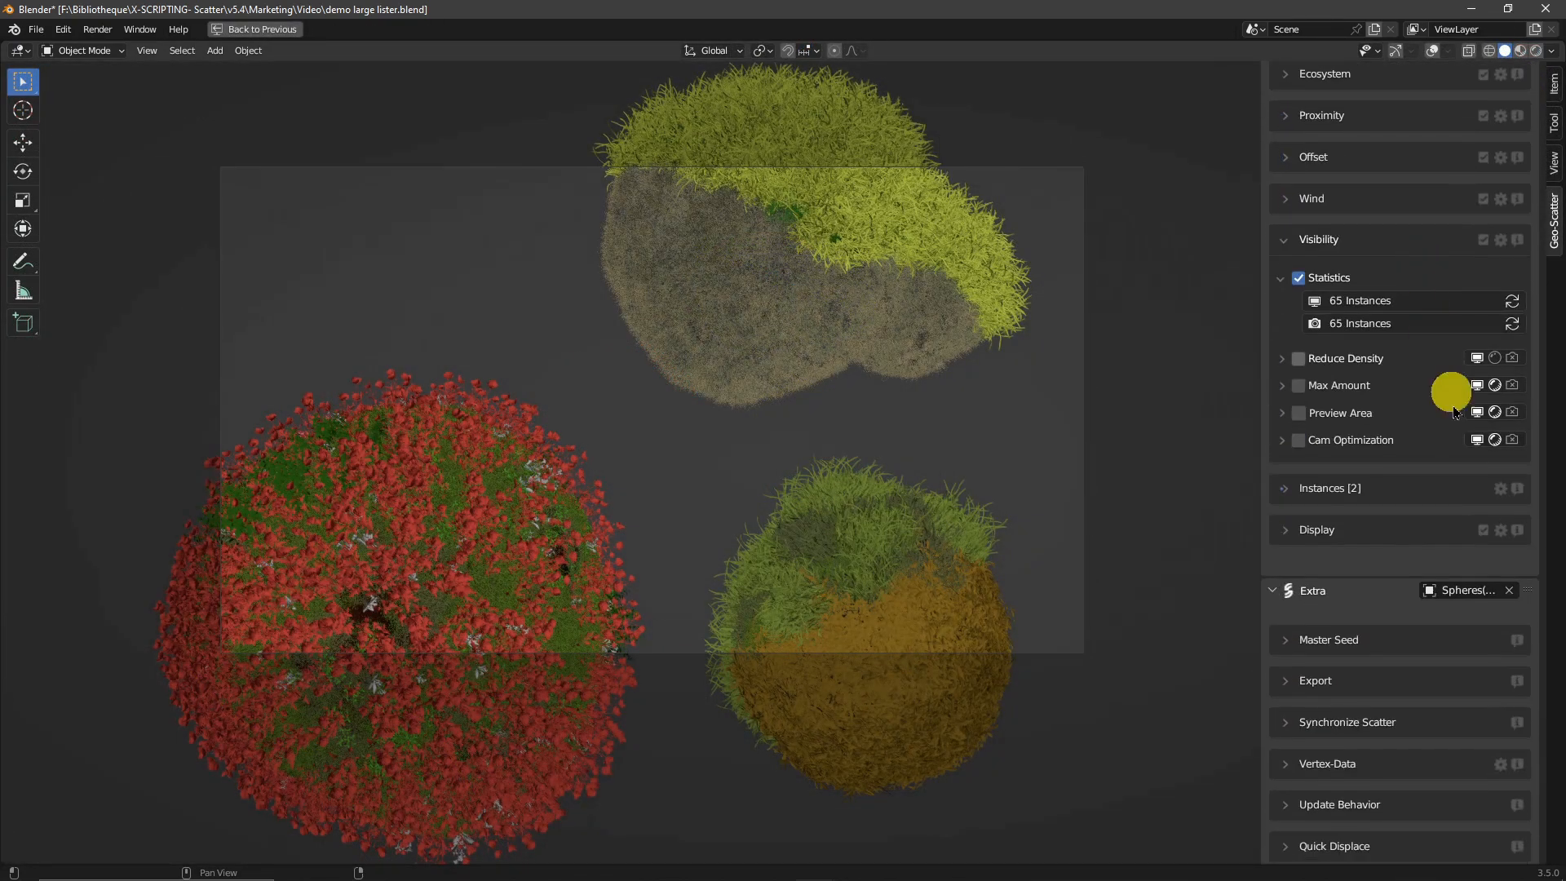
left_click(1298, 440)
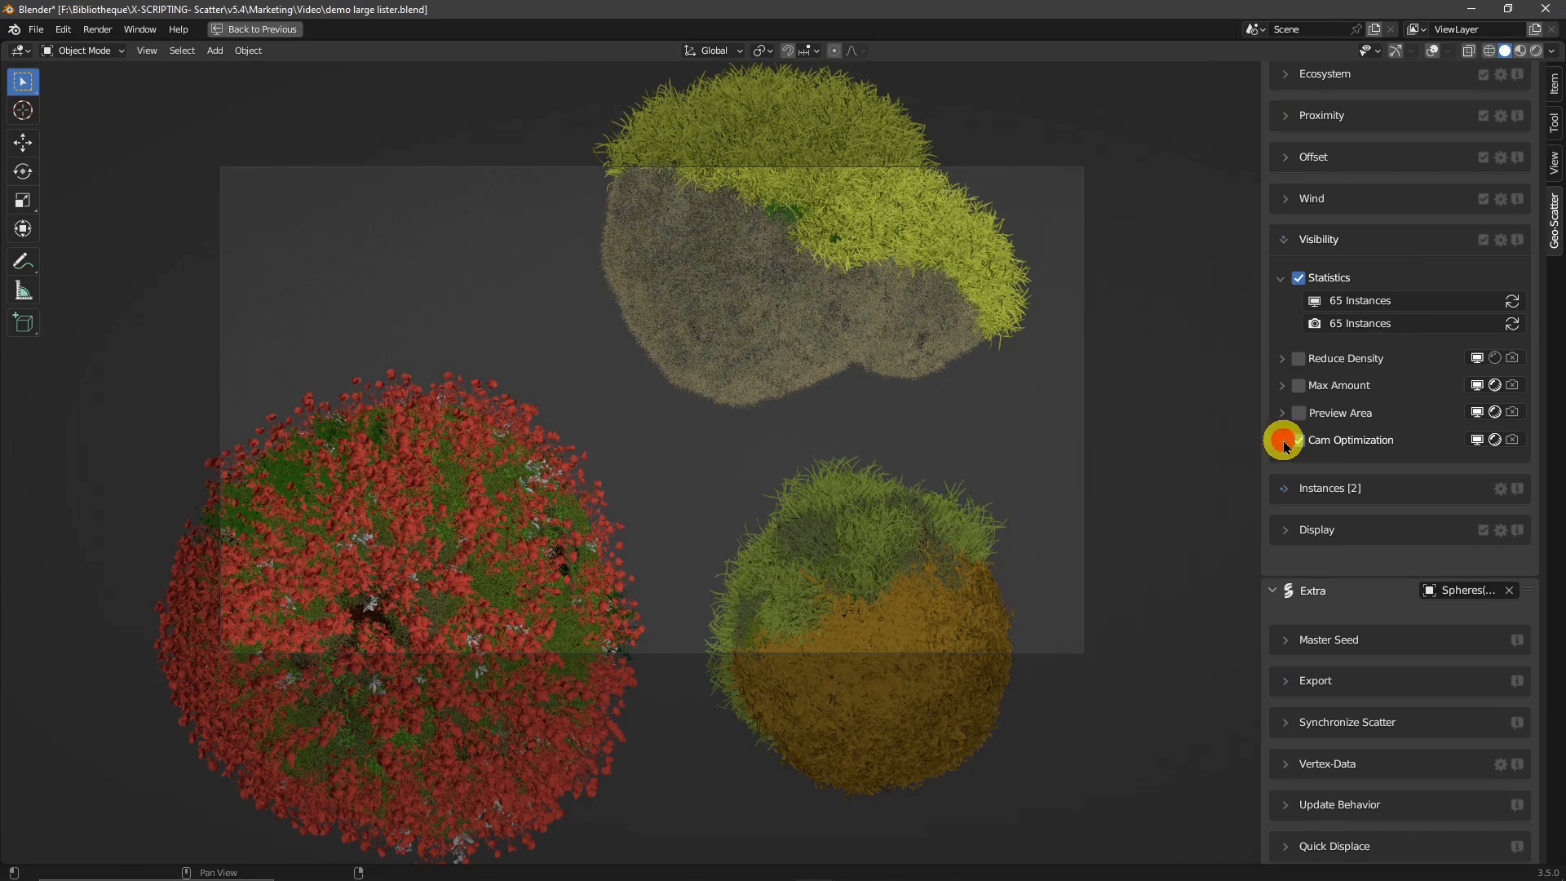
scroll(1291, 489, "down", 4)
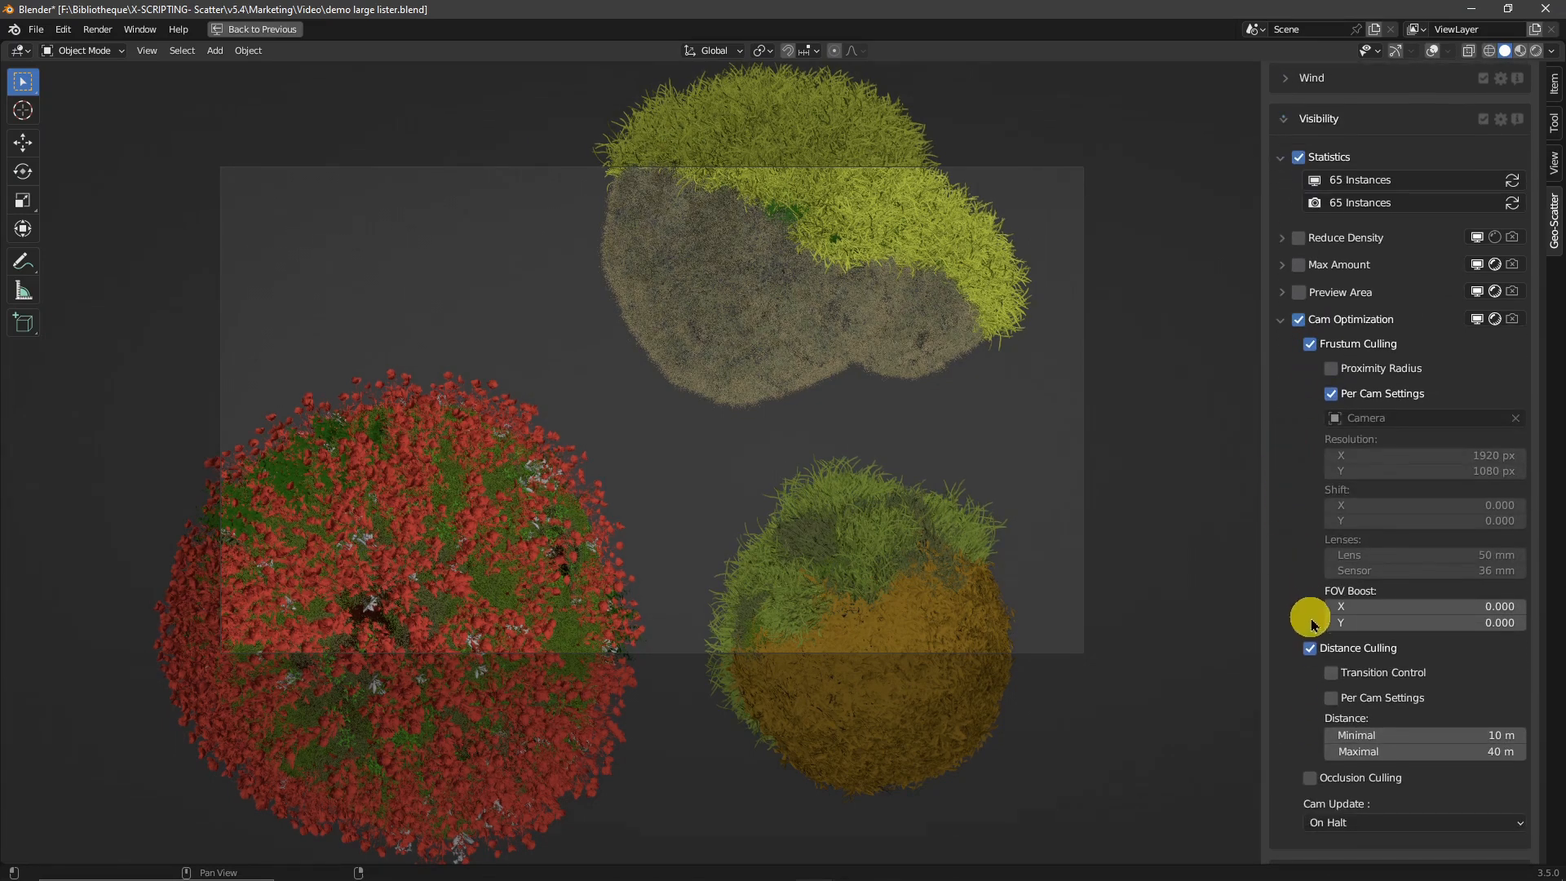
Apply Wild Nettle.001's visibility settings to all systems in the scene.
left_click(1500, 119)
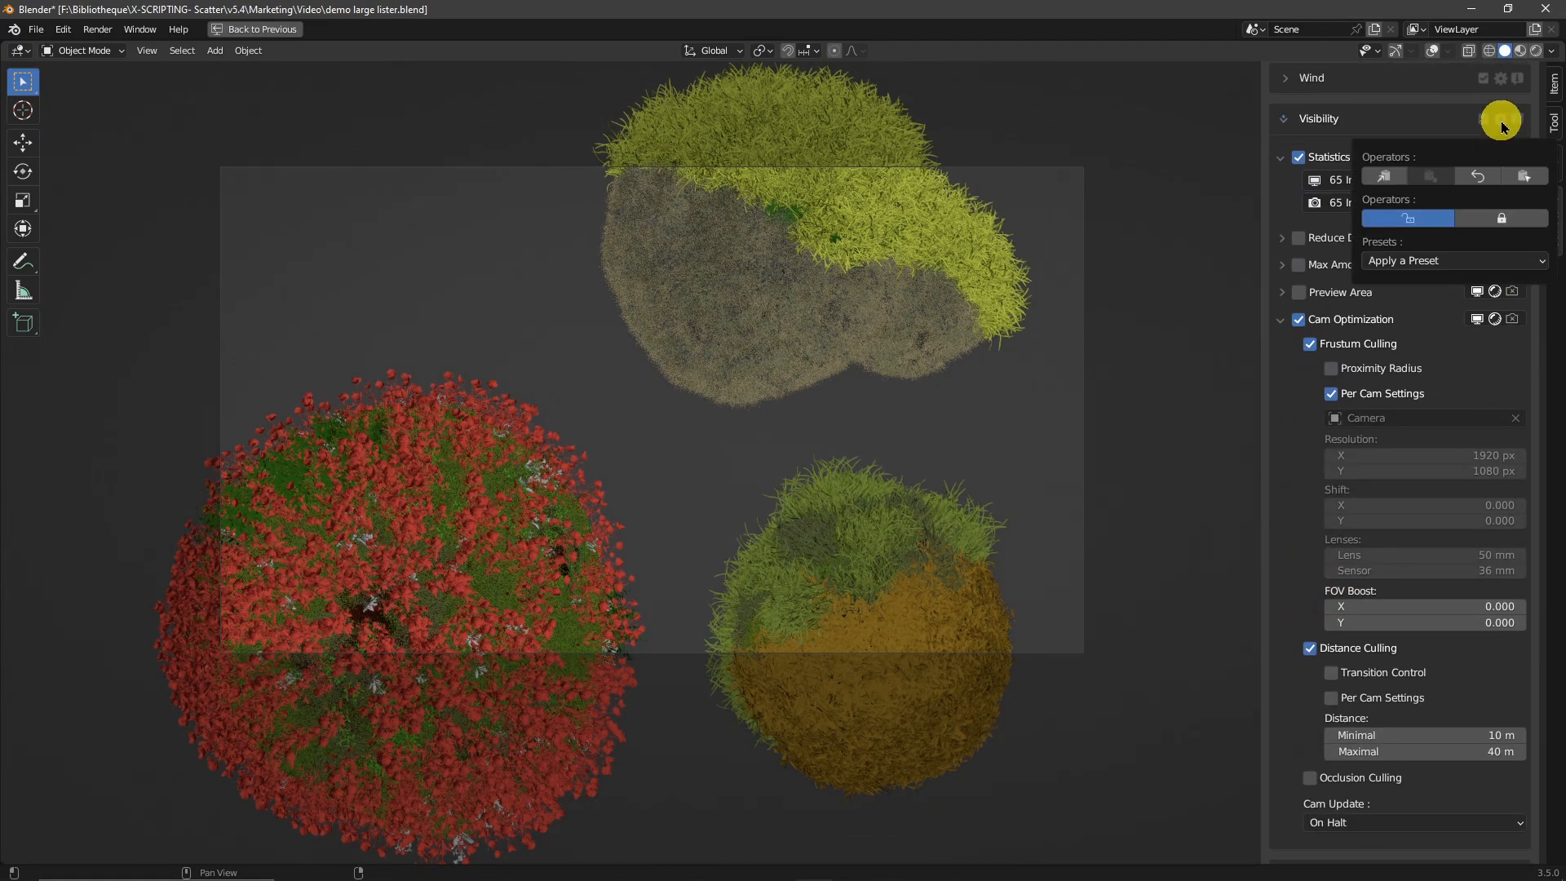
left_click(1526, 178)
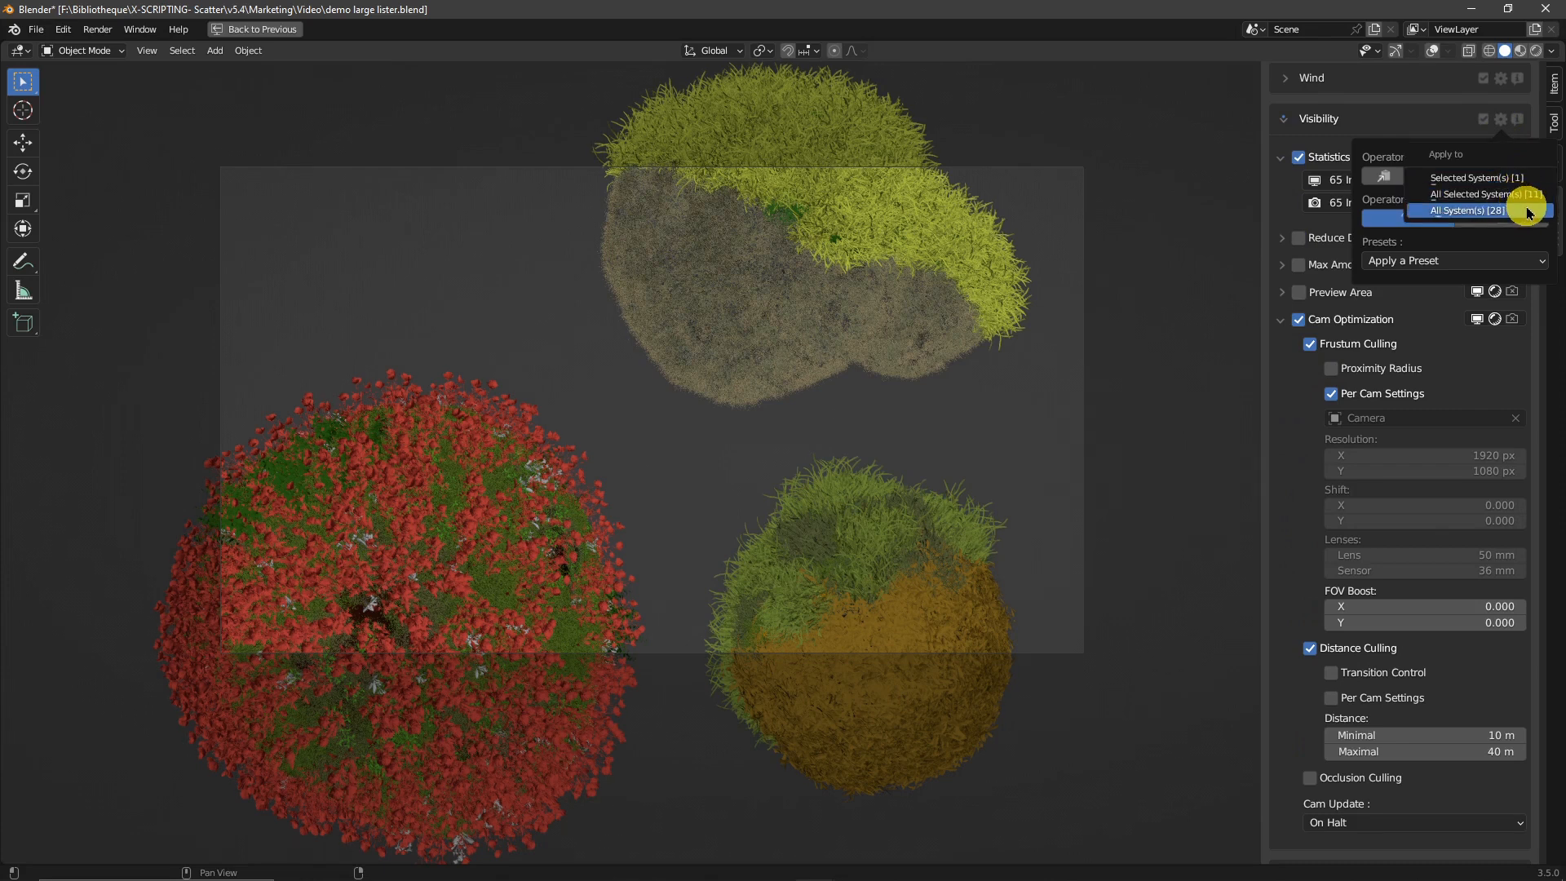
left_click(1527, 211)
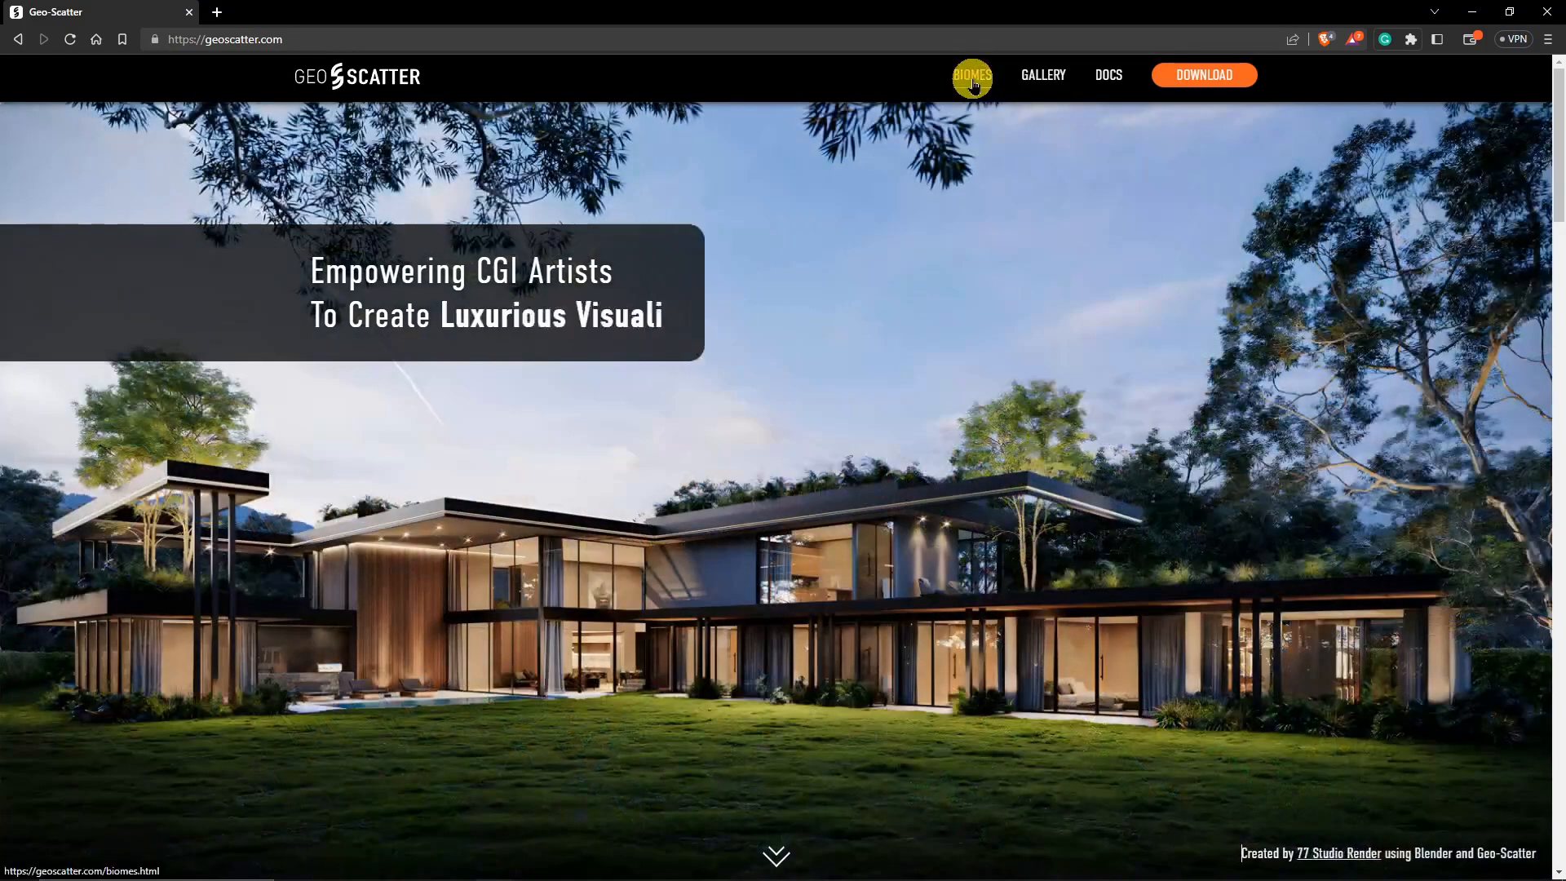
Switch to the Geo-Scatter website in the browser, browse the biomes catalogue and open the Pines biome.
left_click(973, 81)
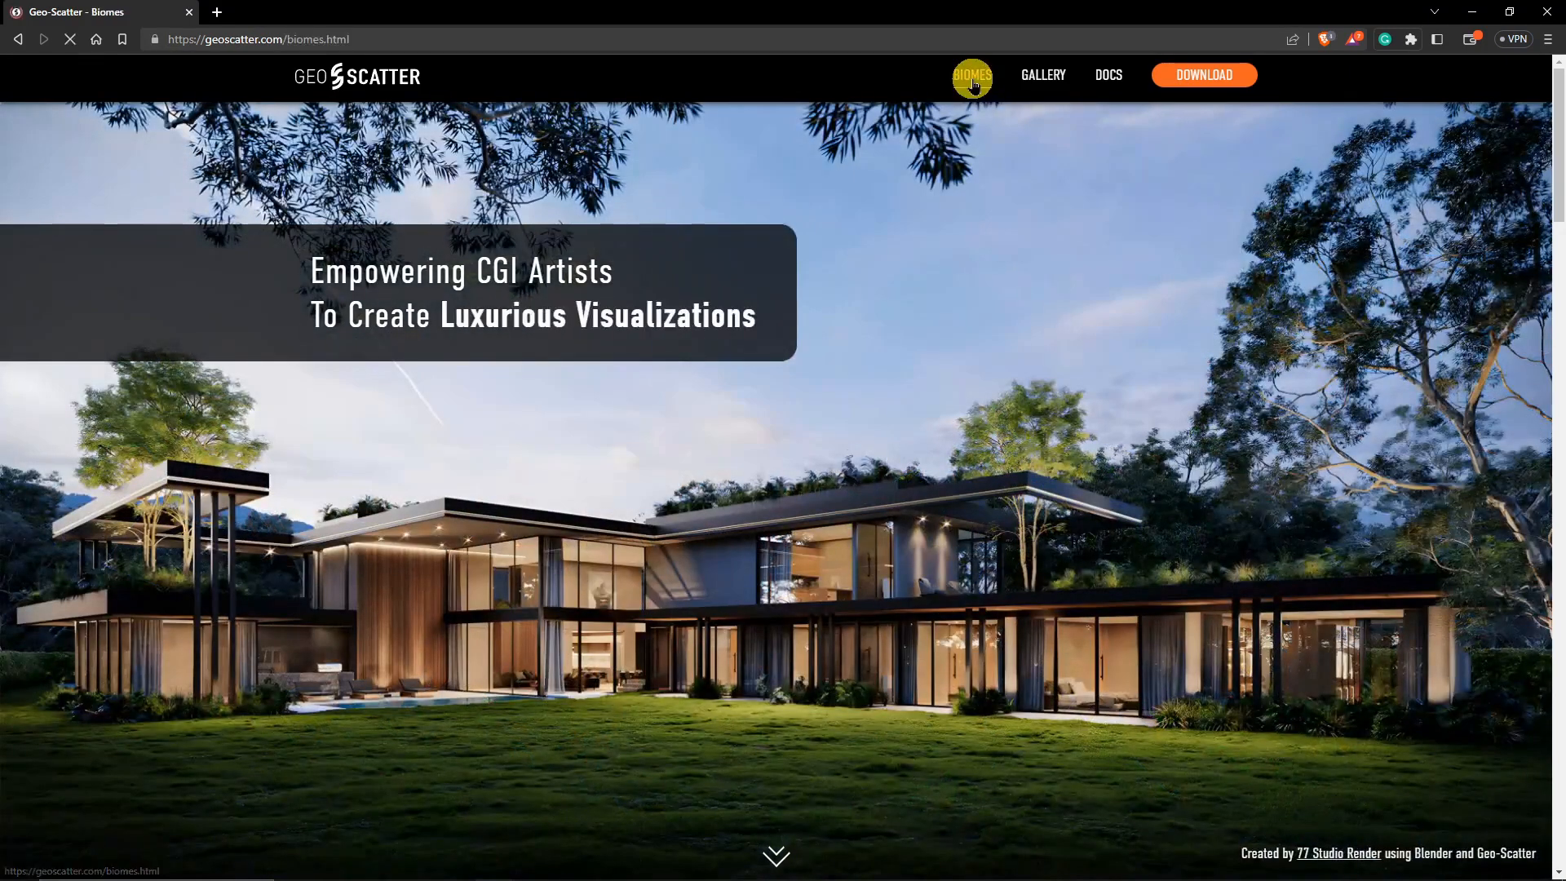
scroll(986, 304, "down", 7)
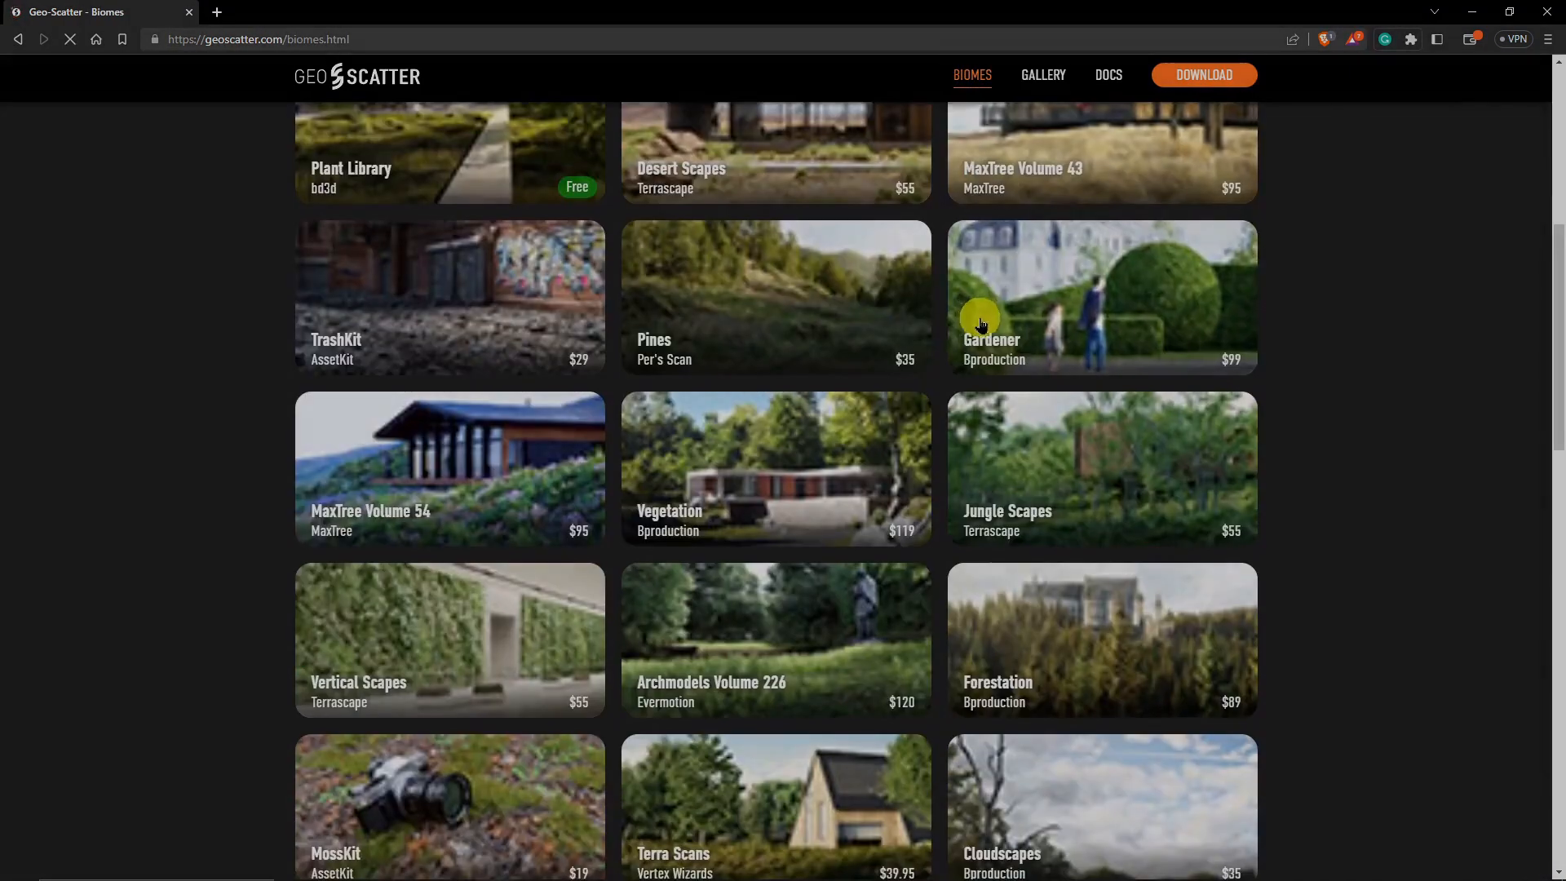
scroll(912, 321, "up", 1)
left_click(894, 329)
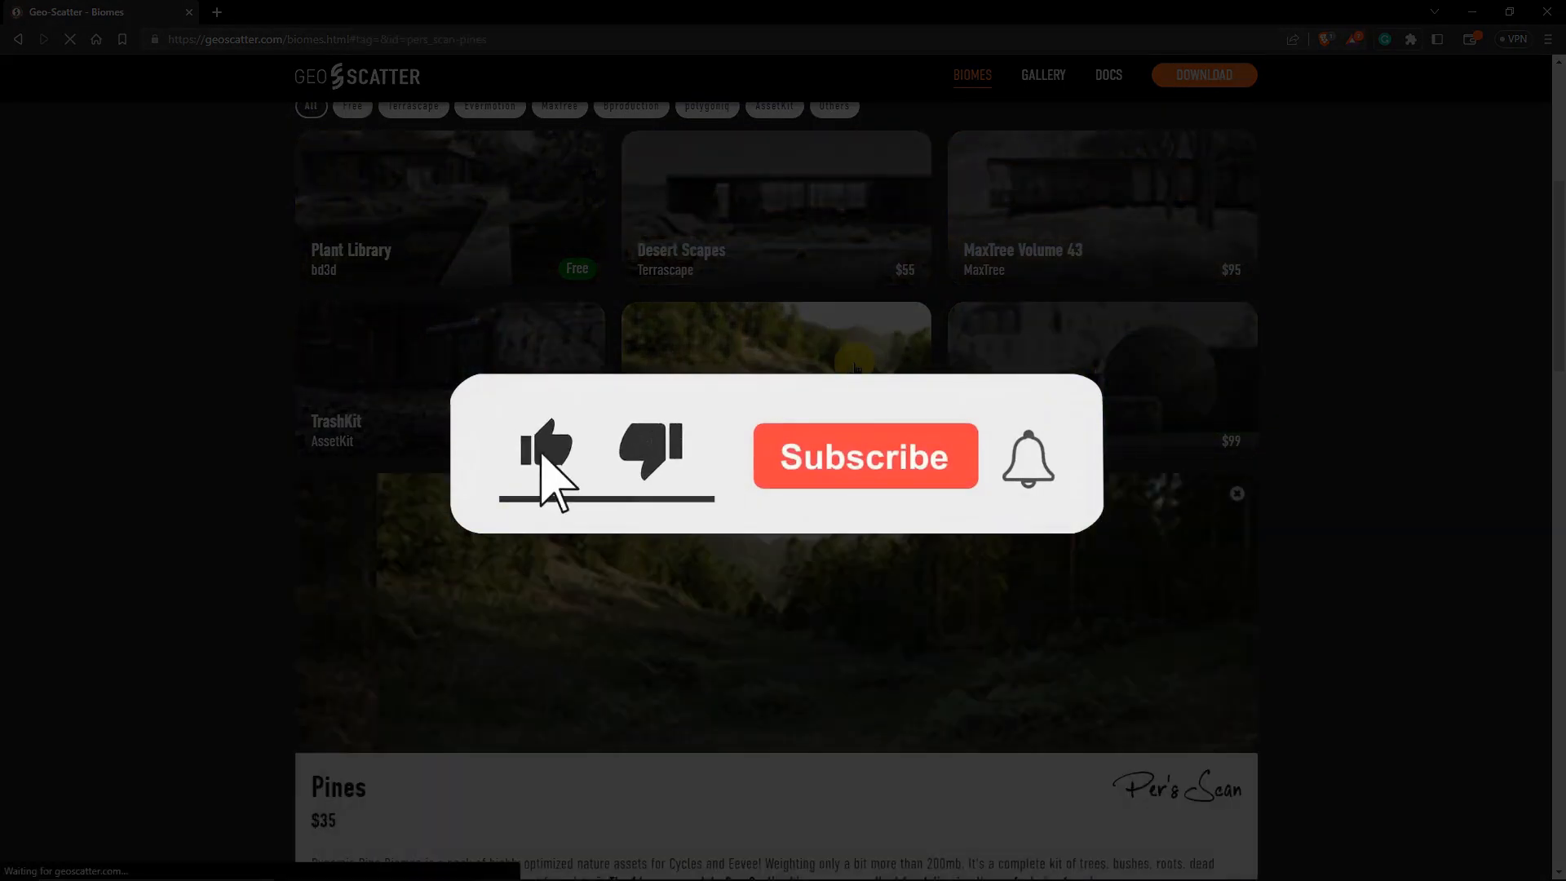